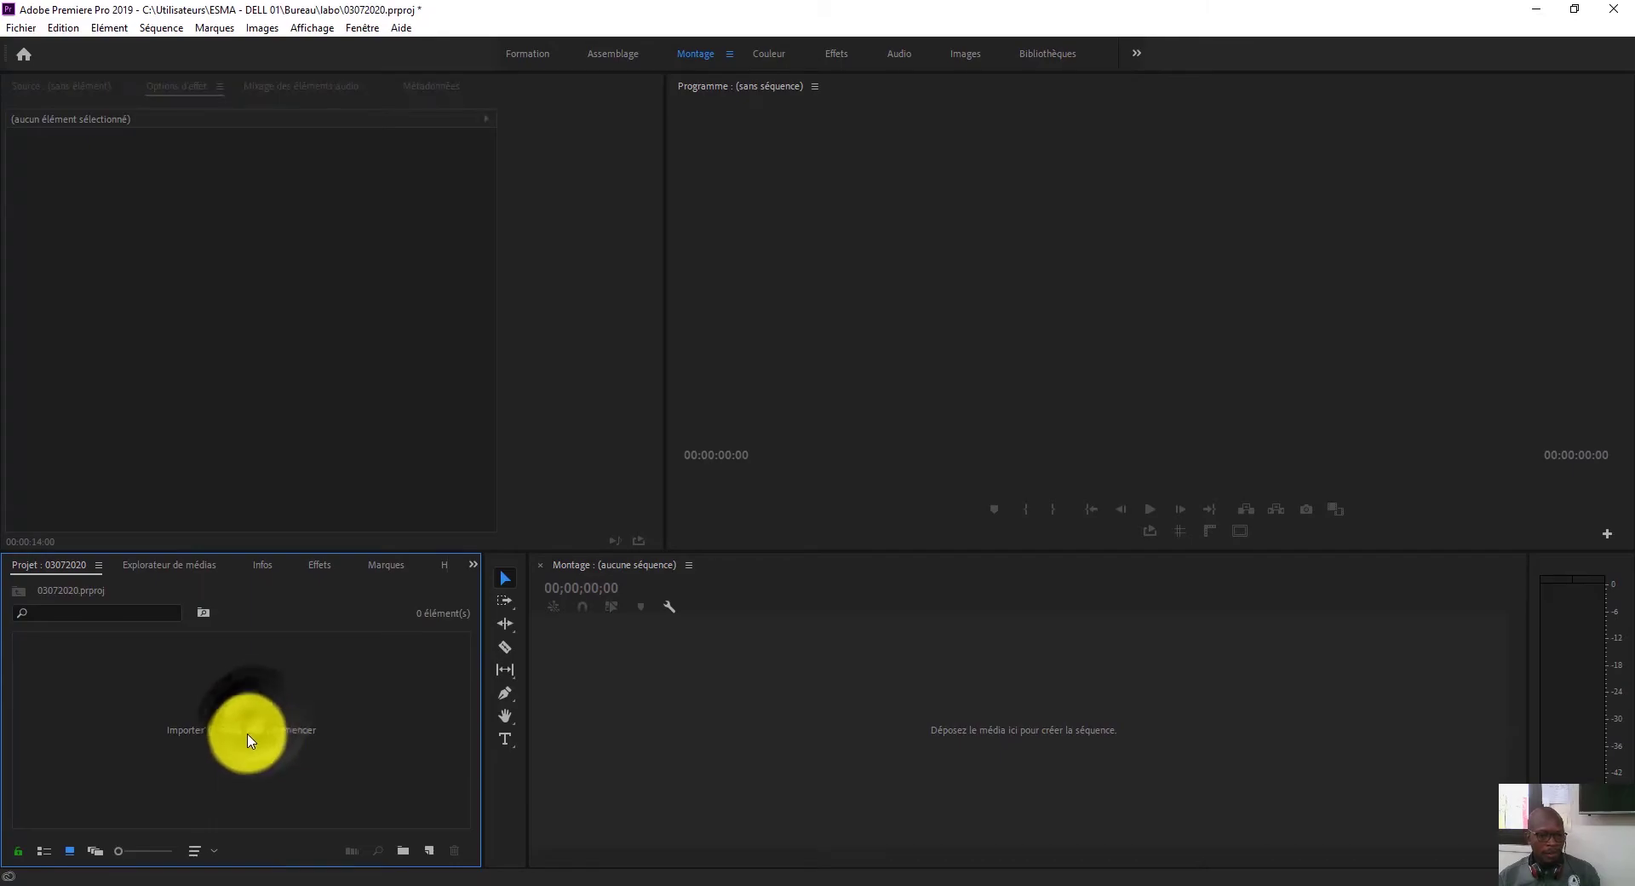
Import the MVI_6173.MOV clip into the project and create a sequence from it.
key("alt+Tab")
key("alt+Tab")
left_click_drag(528, 700, 366, 740)
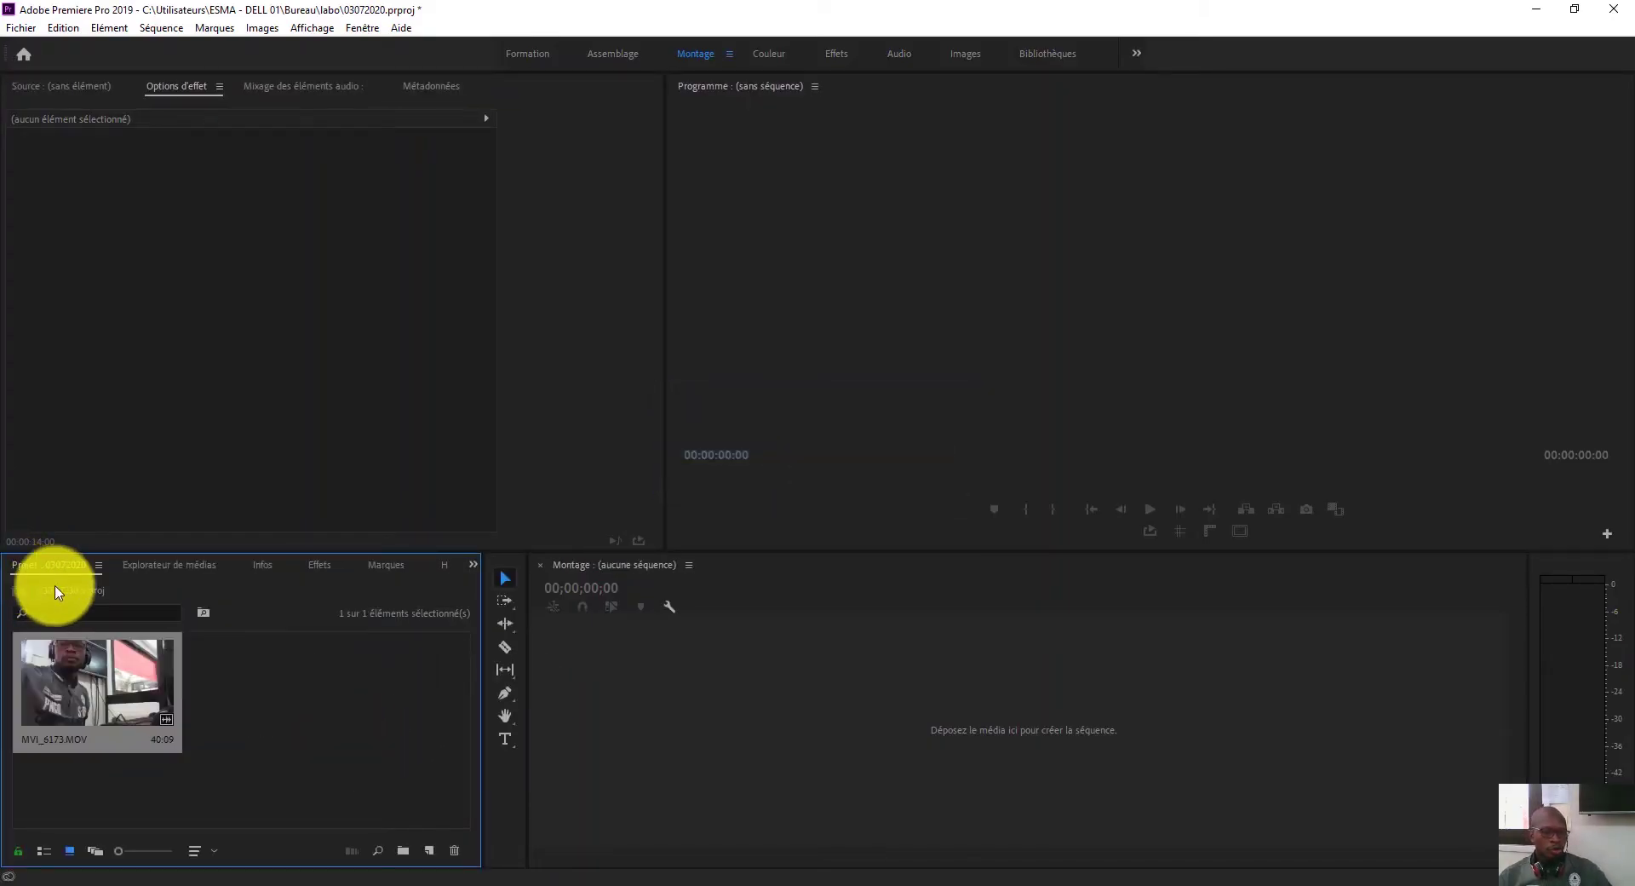
left_click_drag(76, 688, 600, 685)
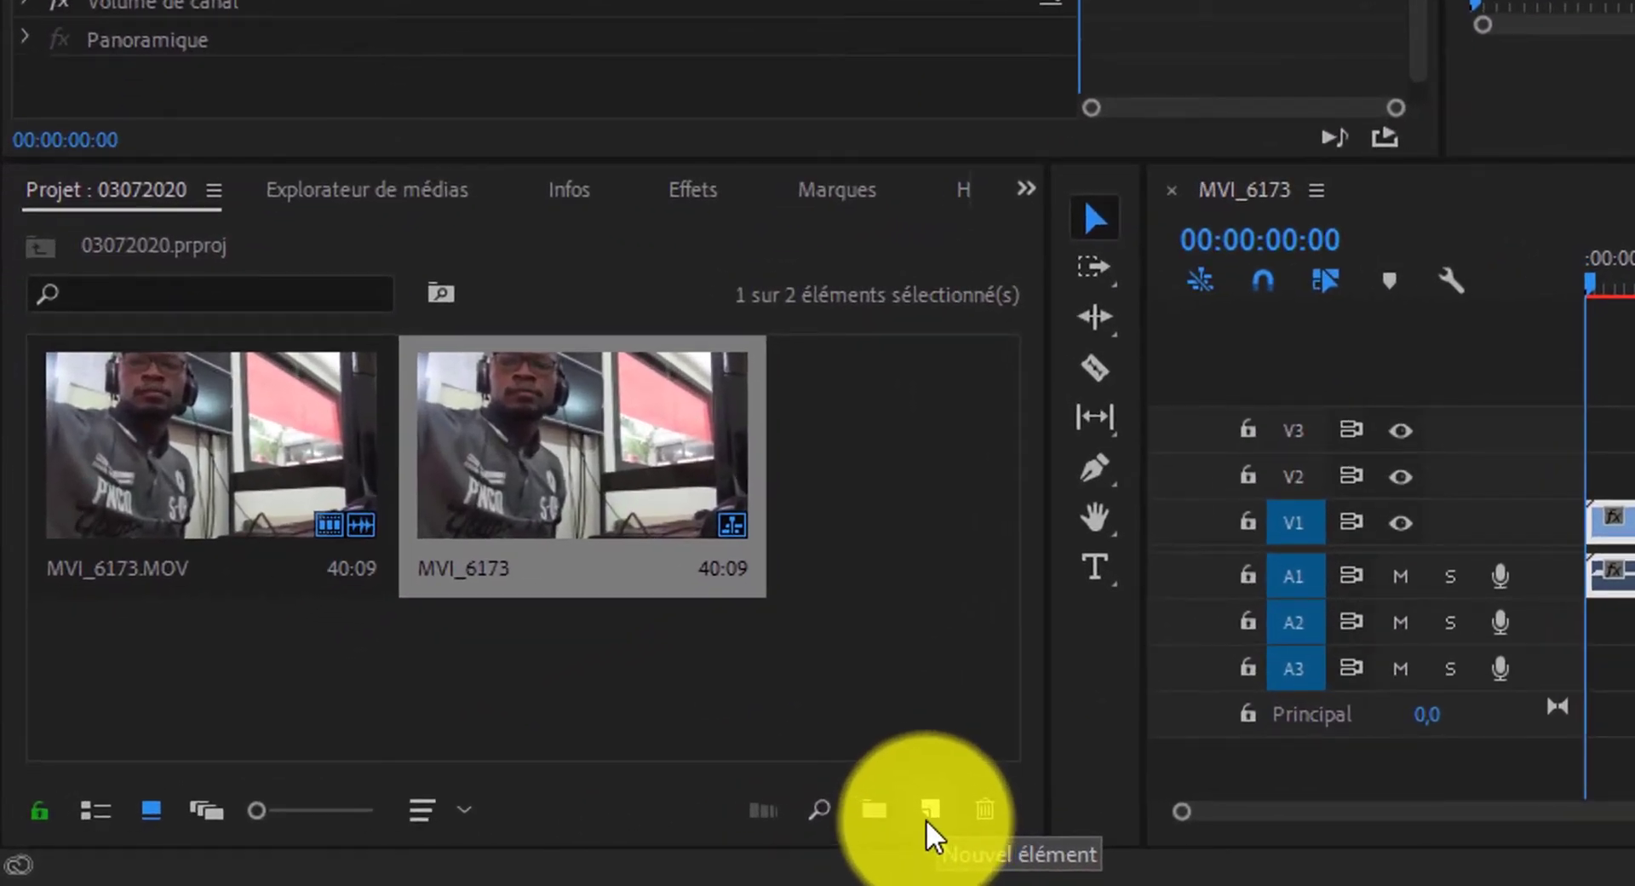
Create a 1280 x 720 adjustment layer (Calque d'effets) with a 25,00 i/s time base and square pixels.
left_click(928, 818)
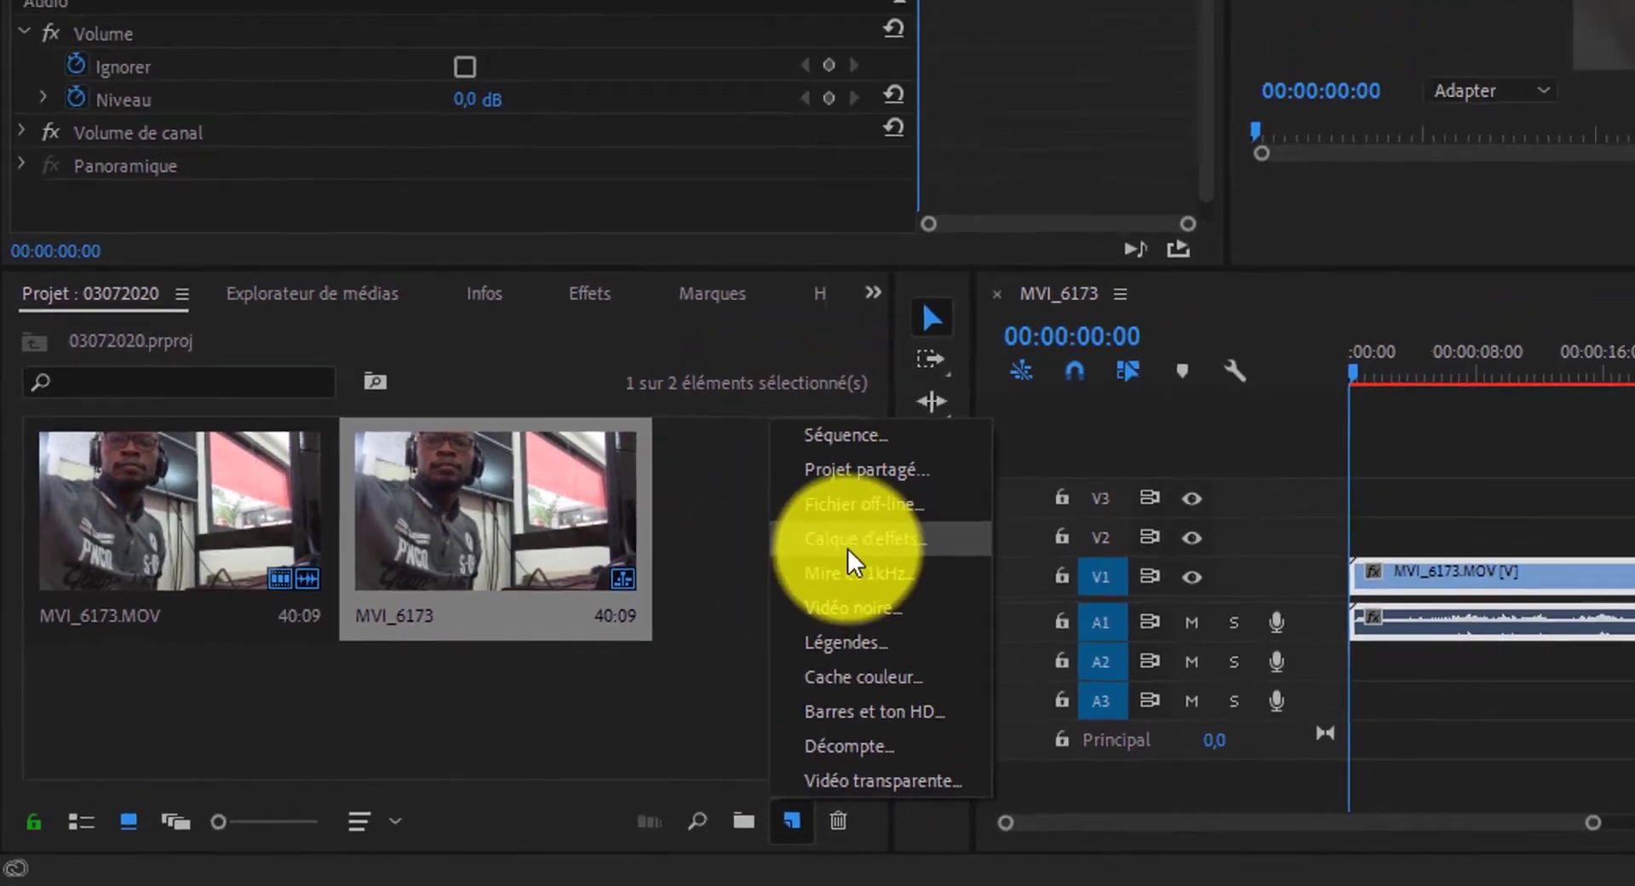
left_click(1010, 479)
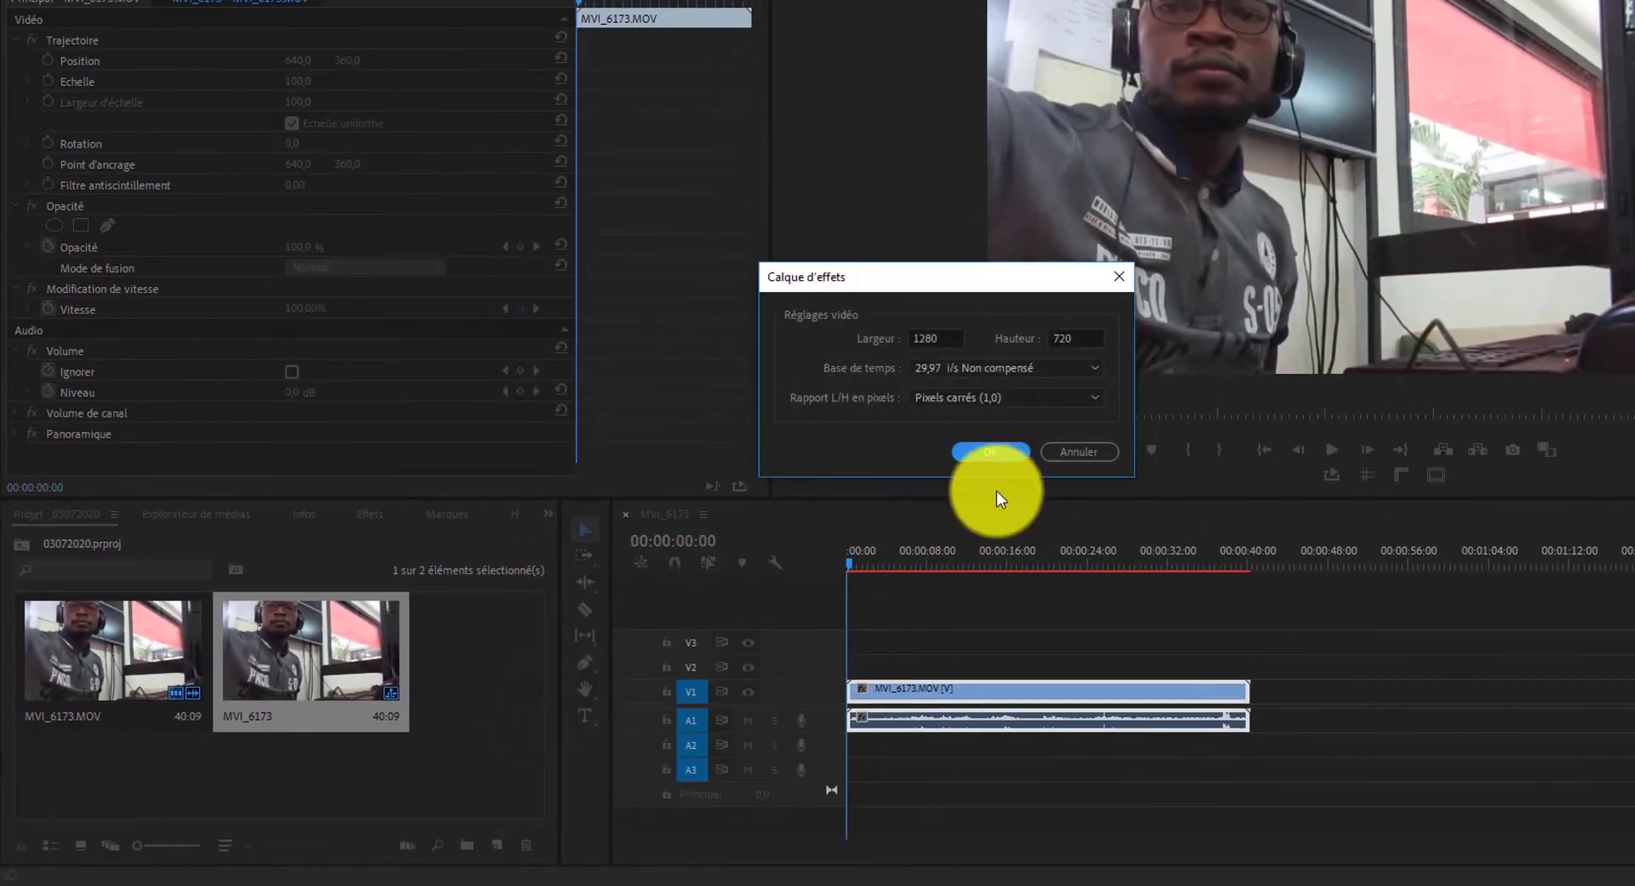
left_click(939, 367)
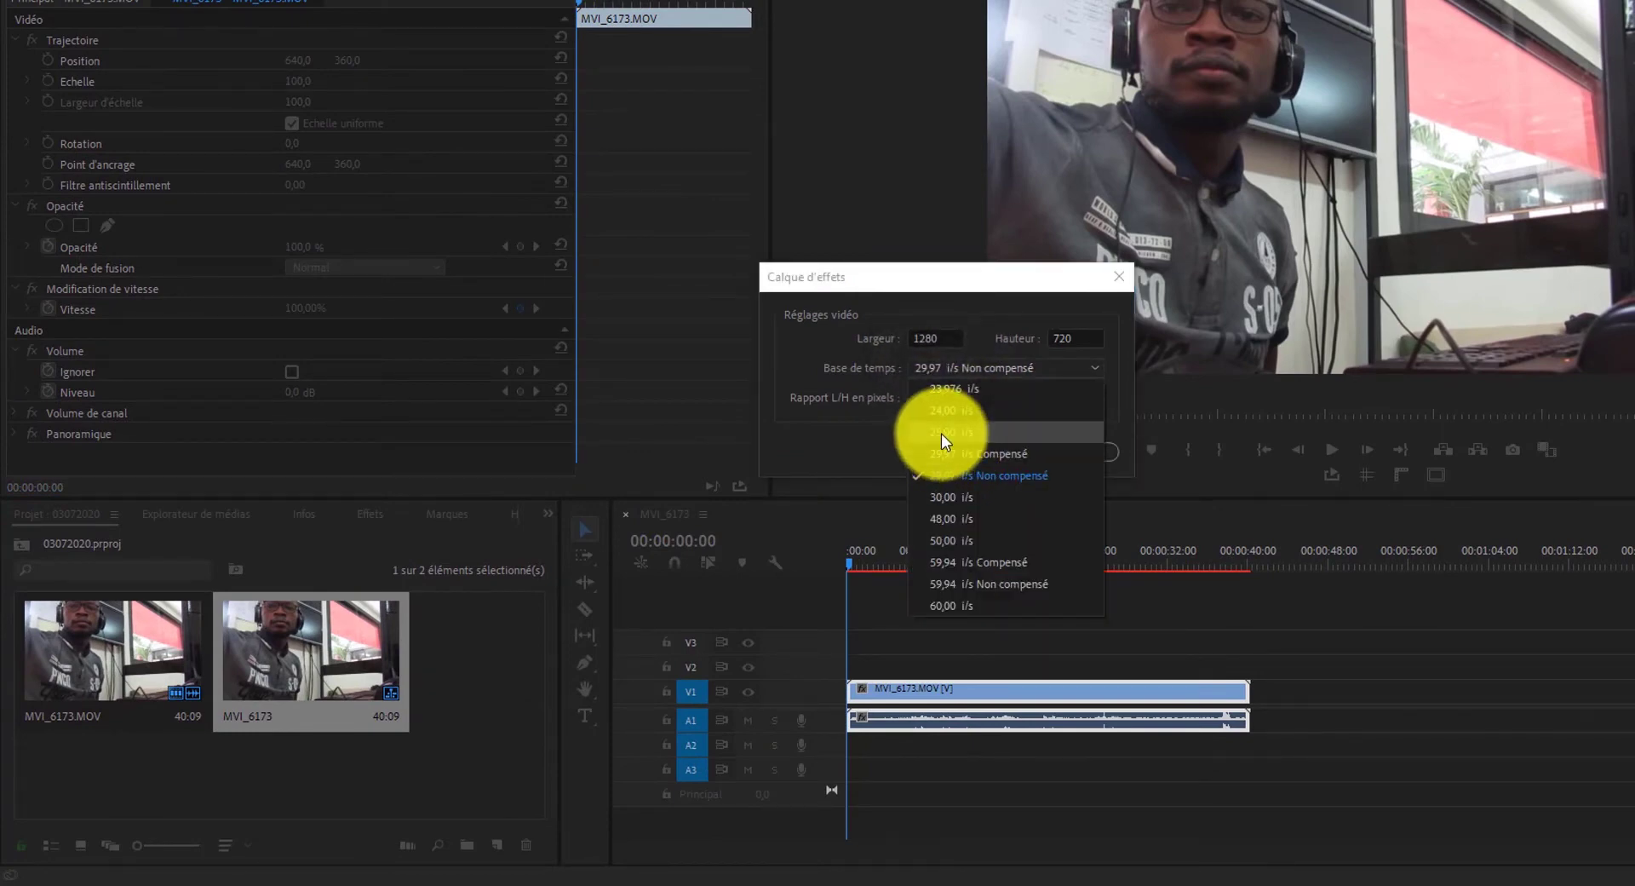
left_click(942, 432)
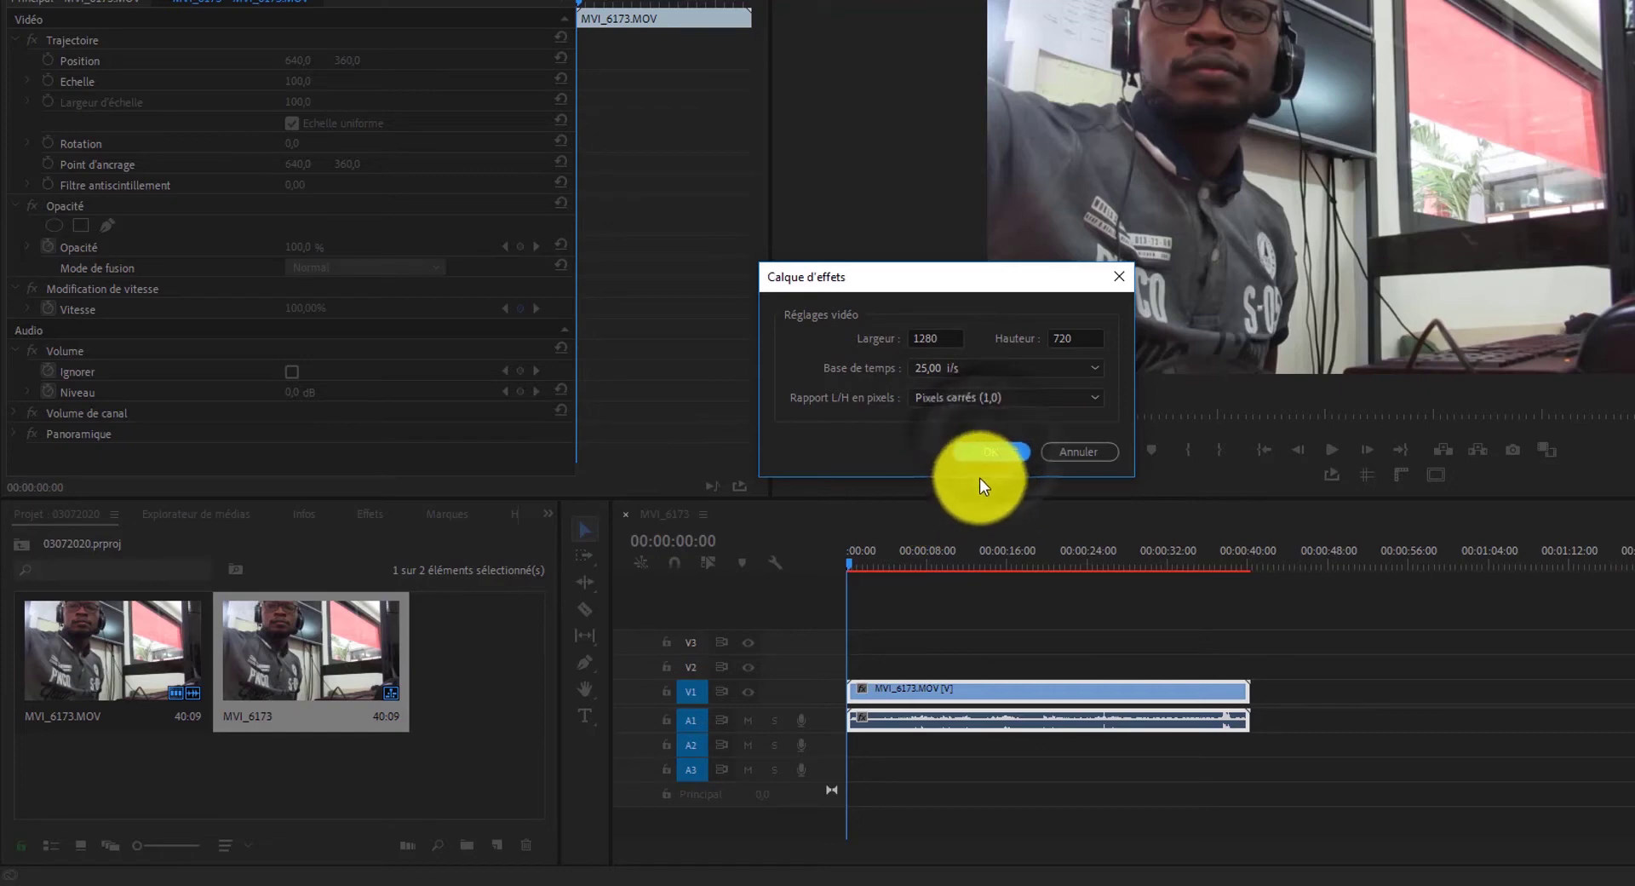
left_click(971, 452)
left_click(981, 460)
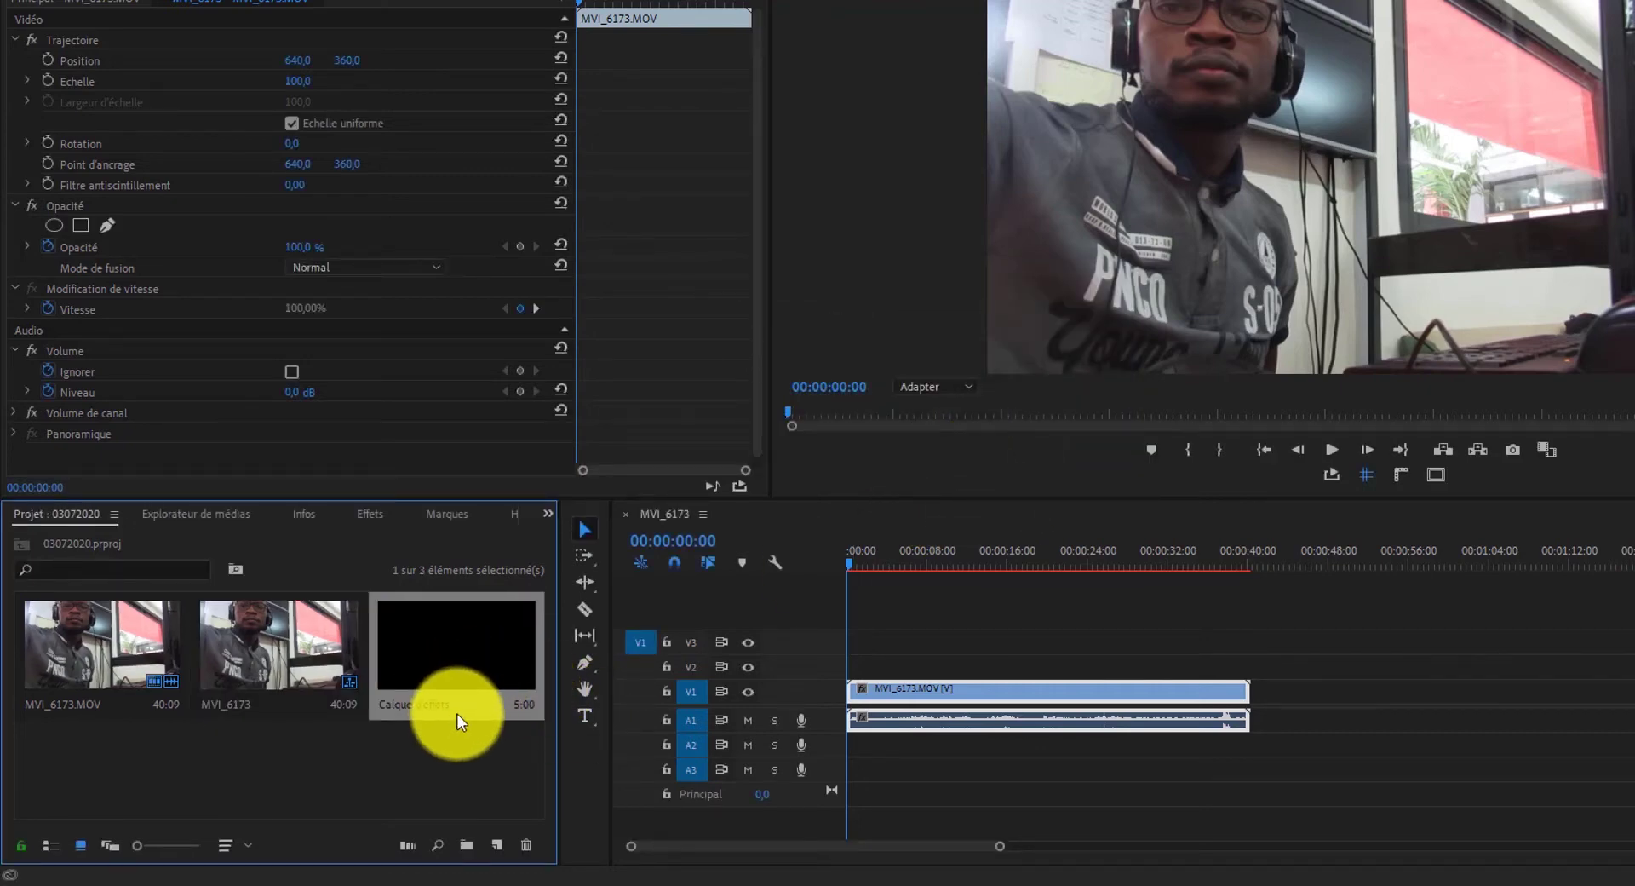
Place the adjustment layer on V2 at the sequence start and extend it to the end of the MVI_6173.MOV clip.
left_click_drag(405, 652, 792, 668)
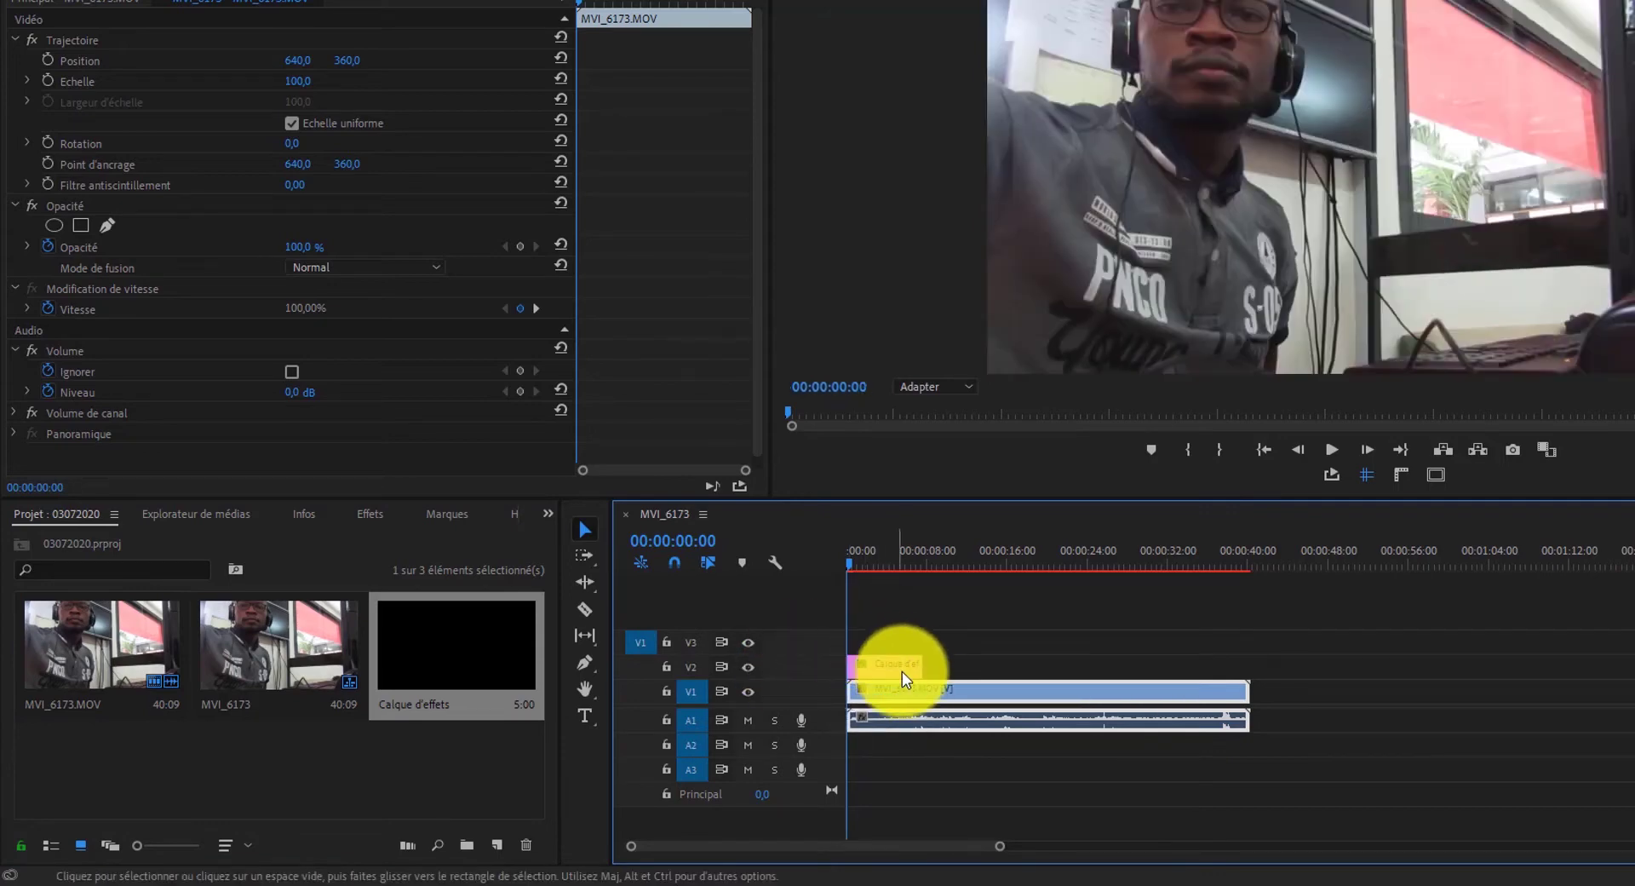
left_click_drag(912, 663, 1241, 651)
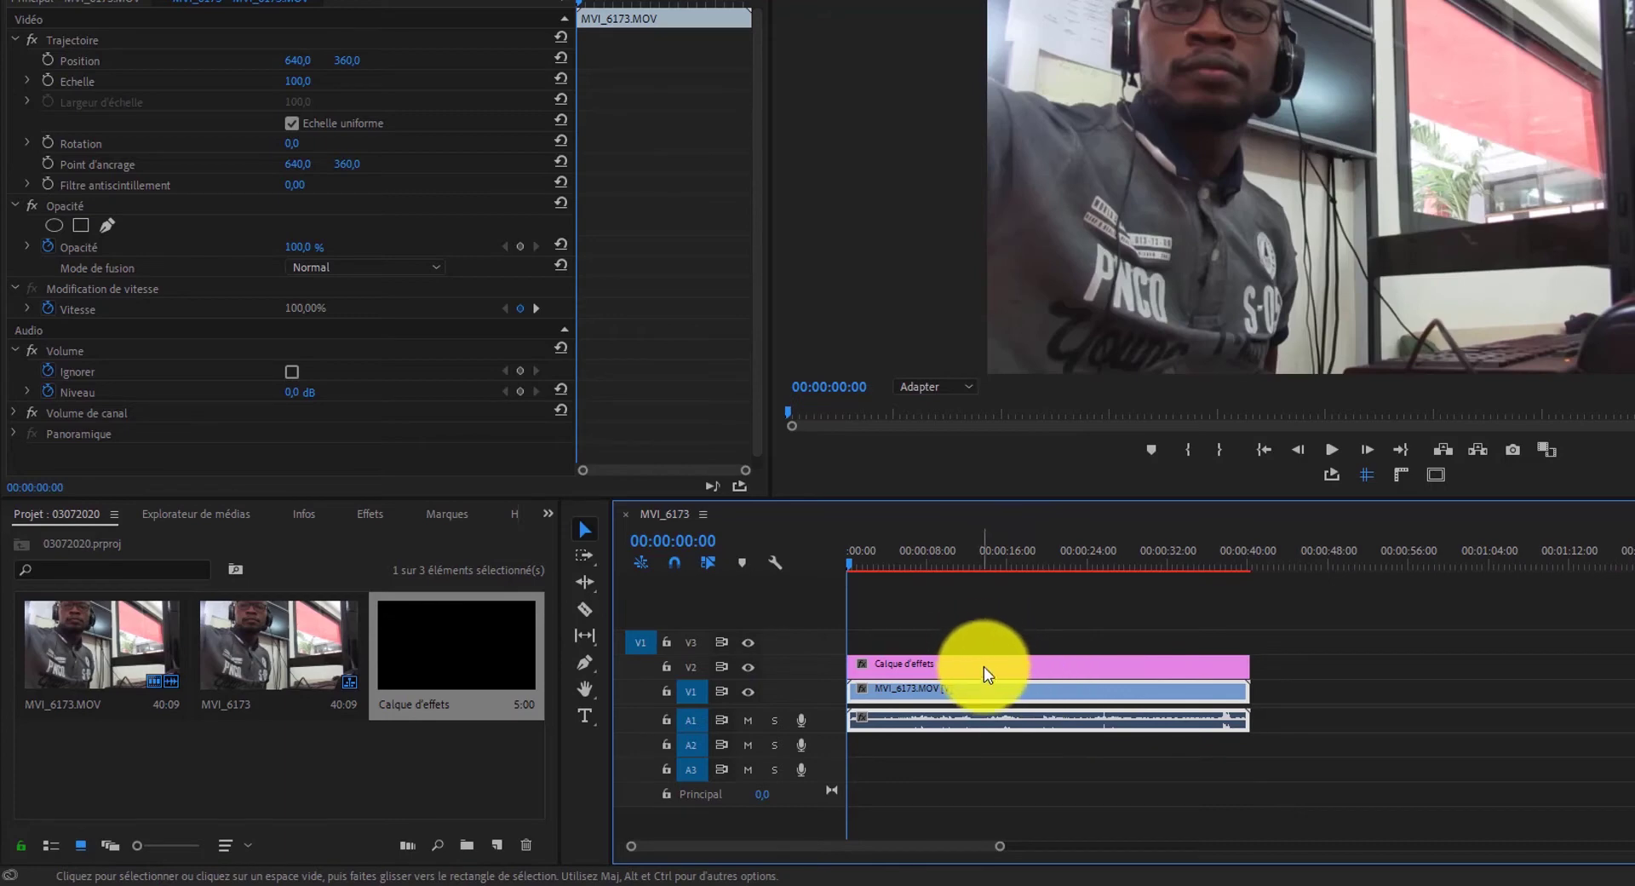
left_click(942, 663)
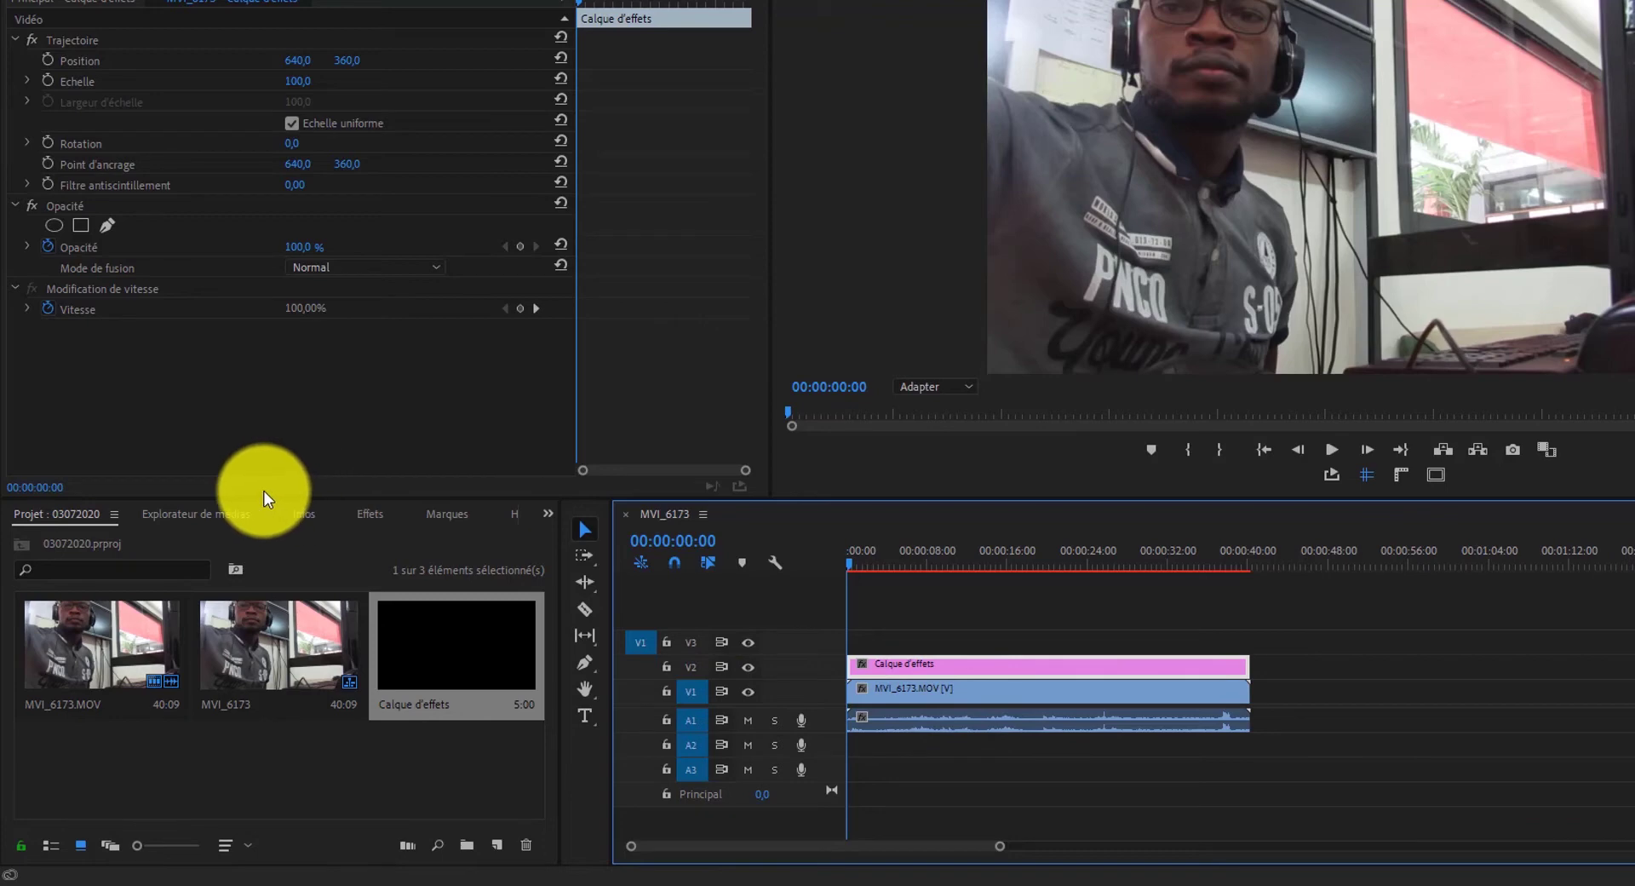
Apply the Couleur Lumetri effect from Correction colorimétrique to the adjustment layer on V2.
left_click(548, 515)
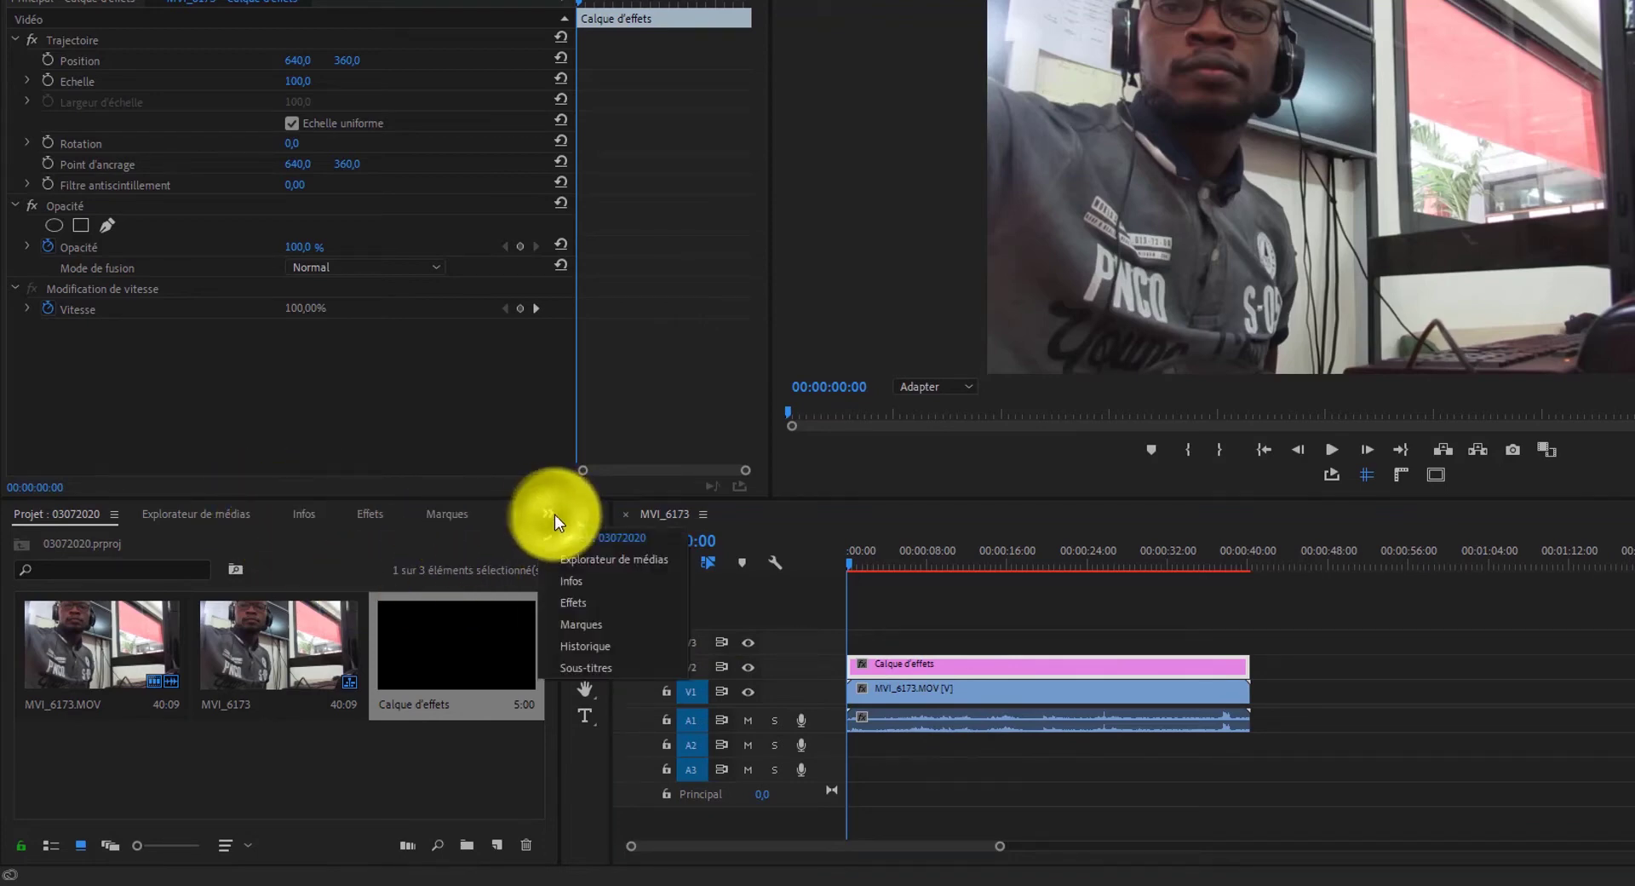
left_click(569, 610)
left_click(73, 540)
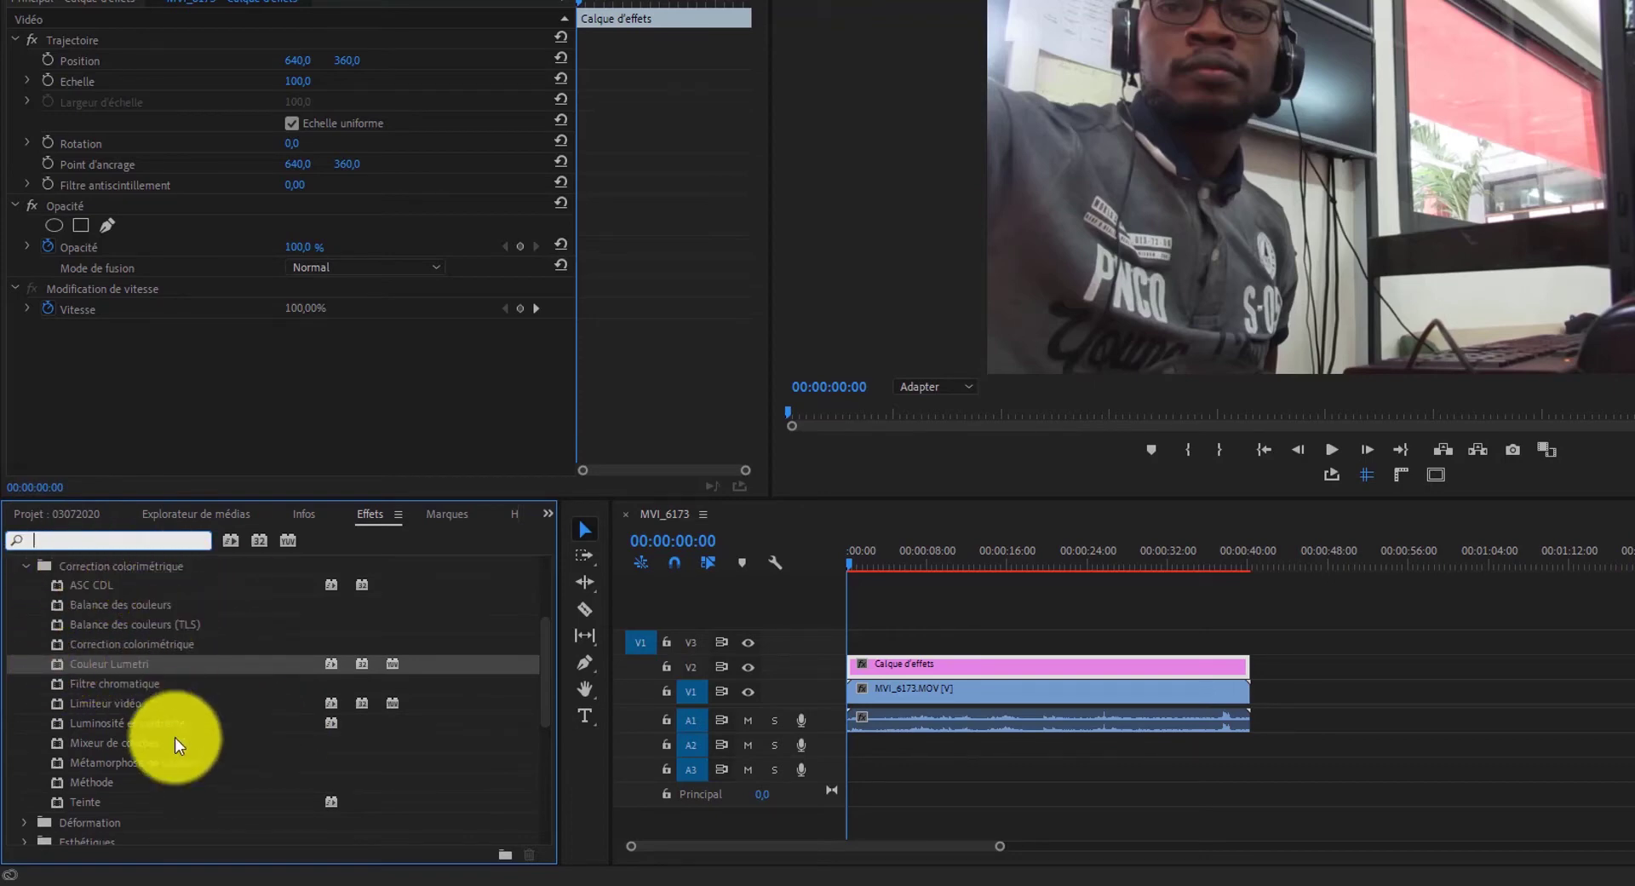
left_click_drag(87, 673, 890, 673)
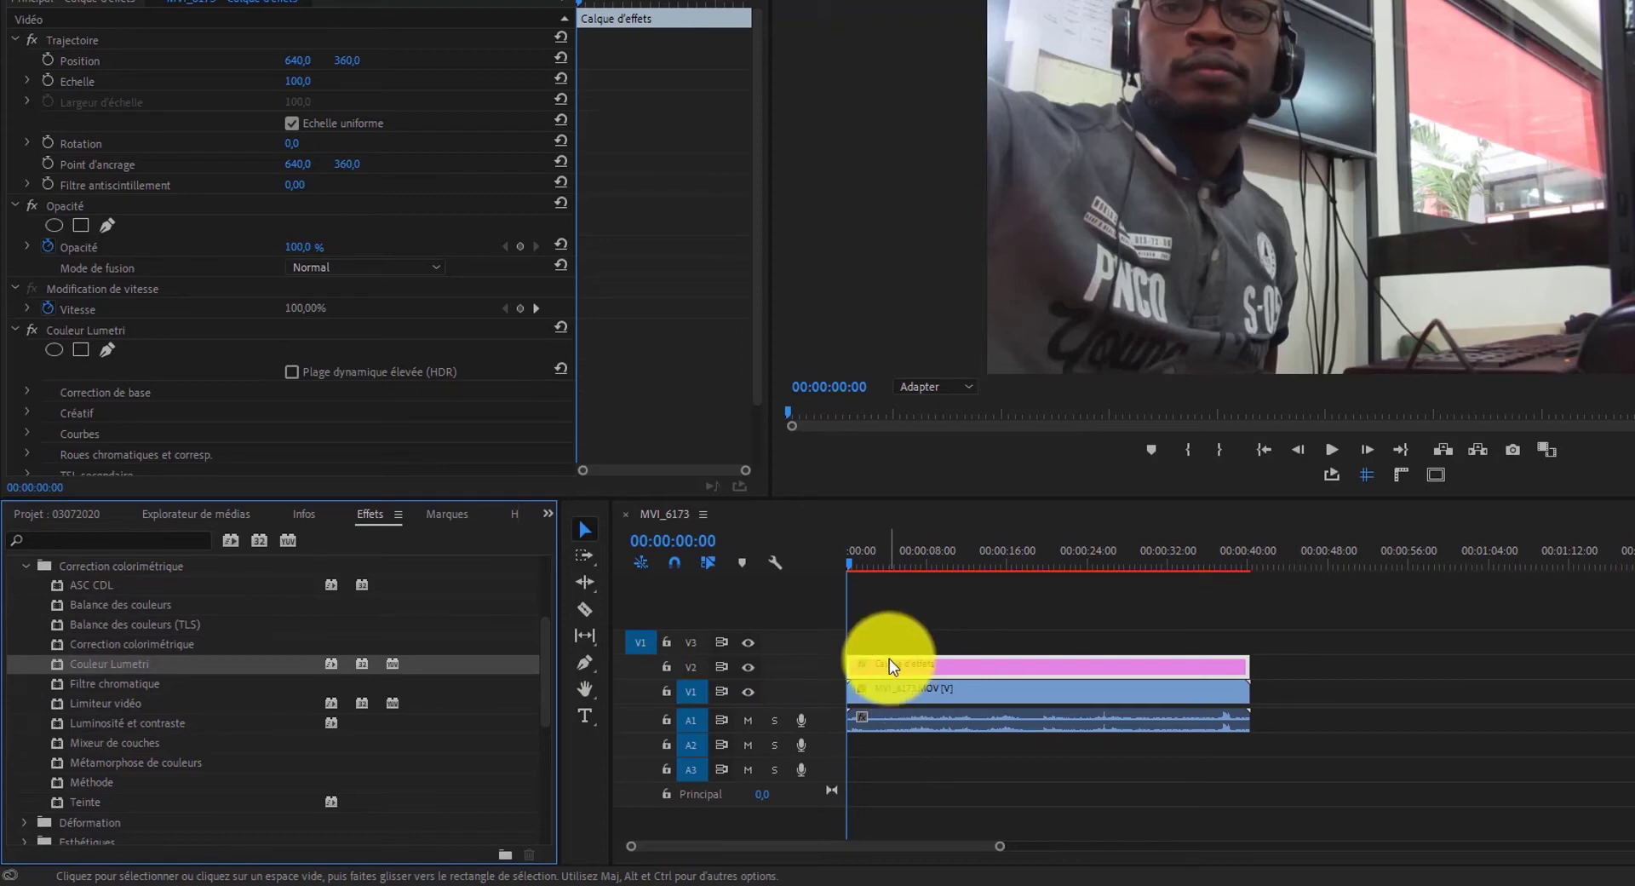
Review the adjustment layer's Couleur Lumetri settings for basic correction and curves, and remove the effect from the layer.
left_click(905, 698)
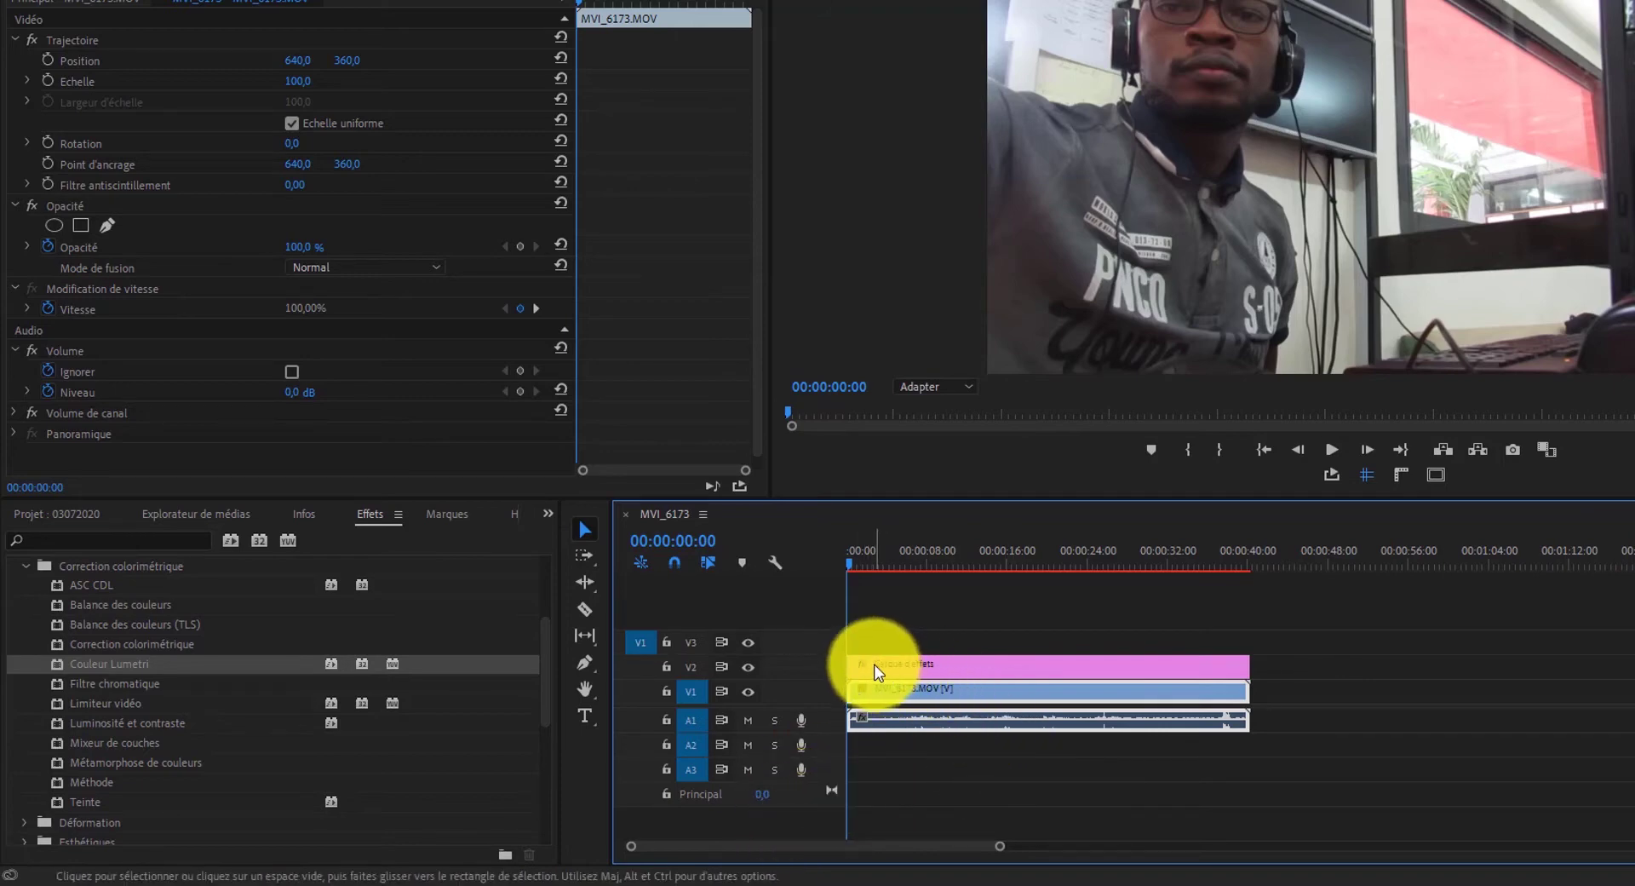
left_click(881, 675)
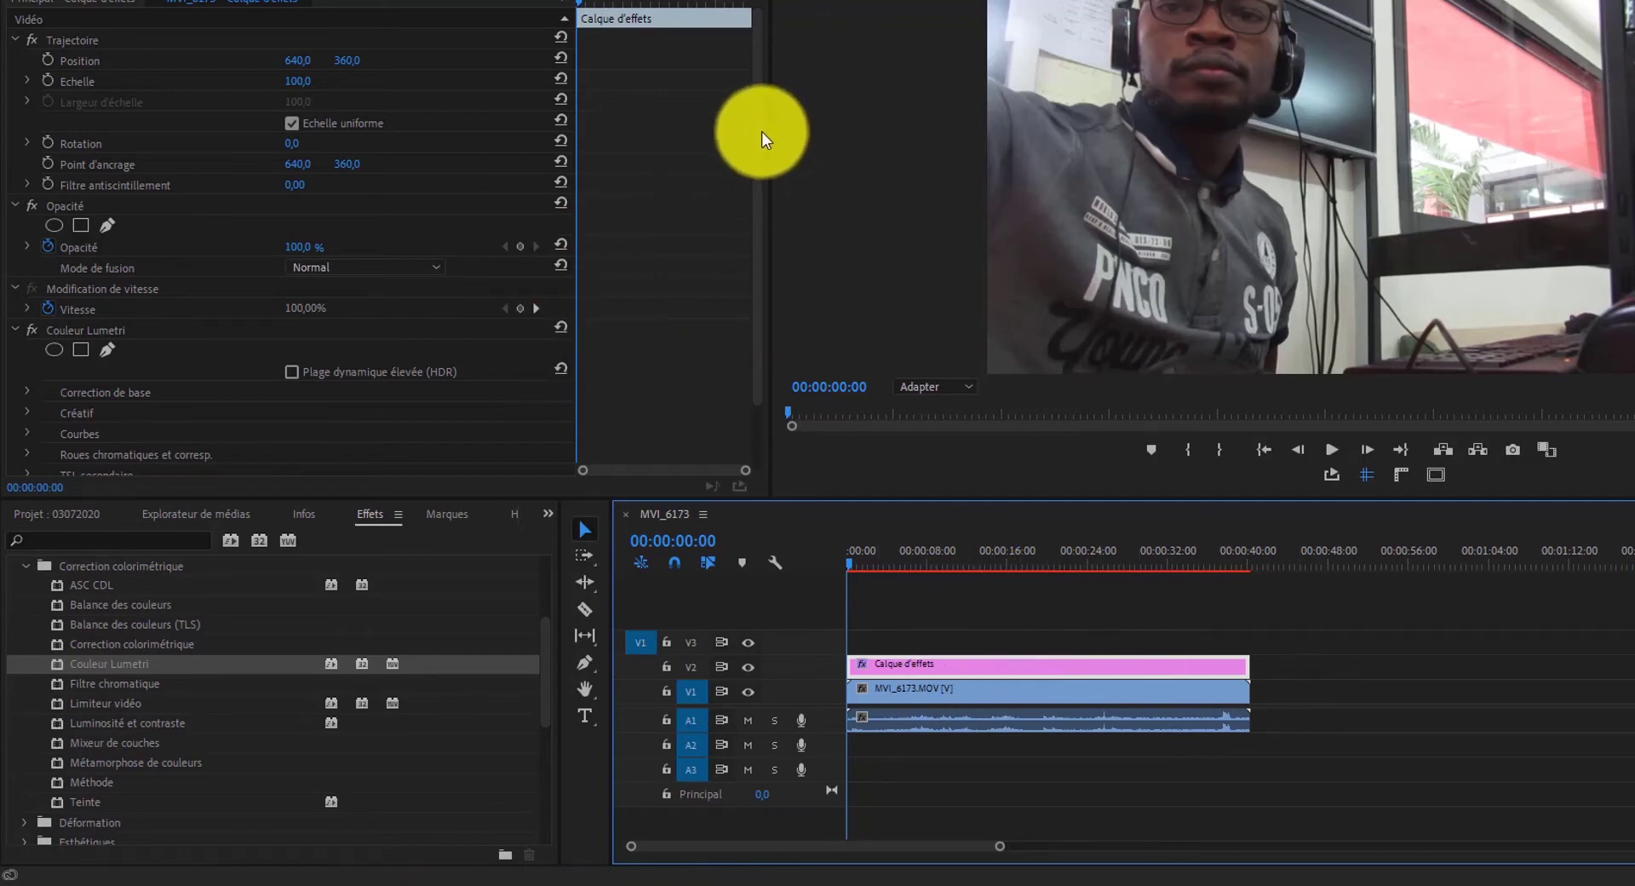
scroll(756, 190, "down", 2)
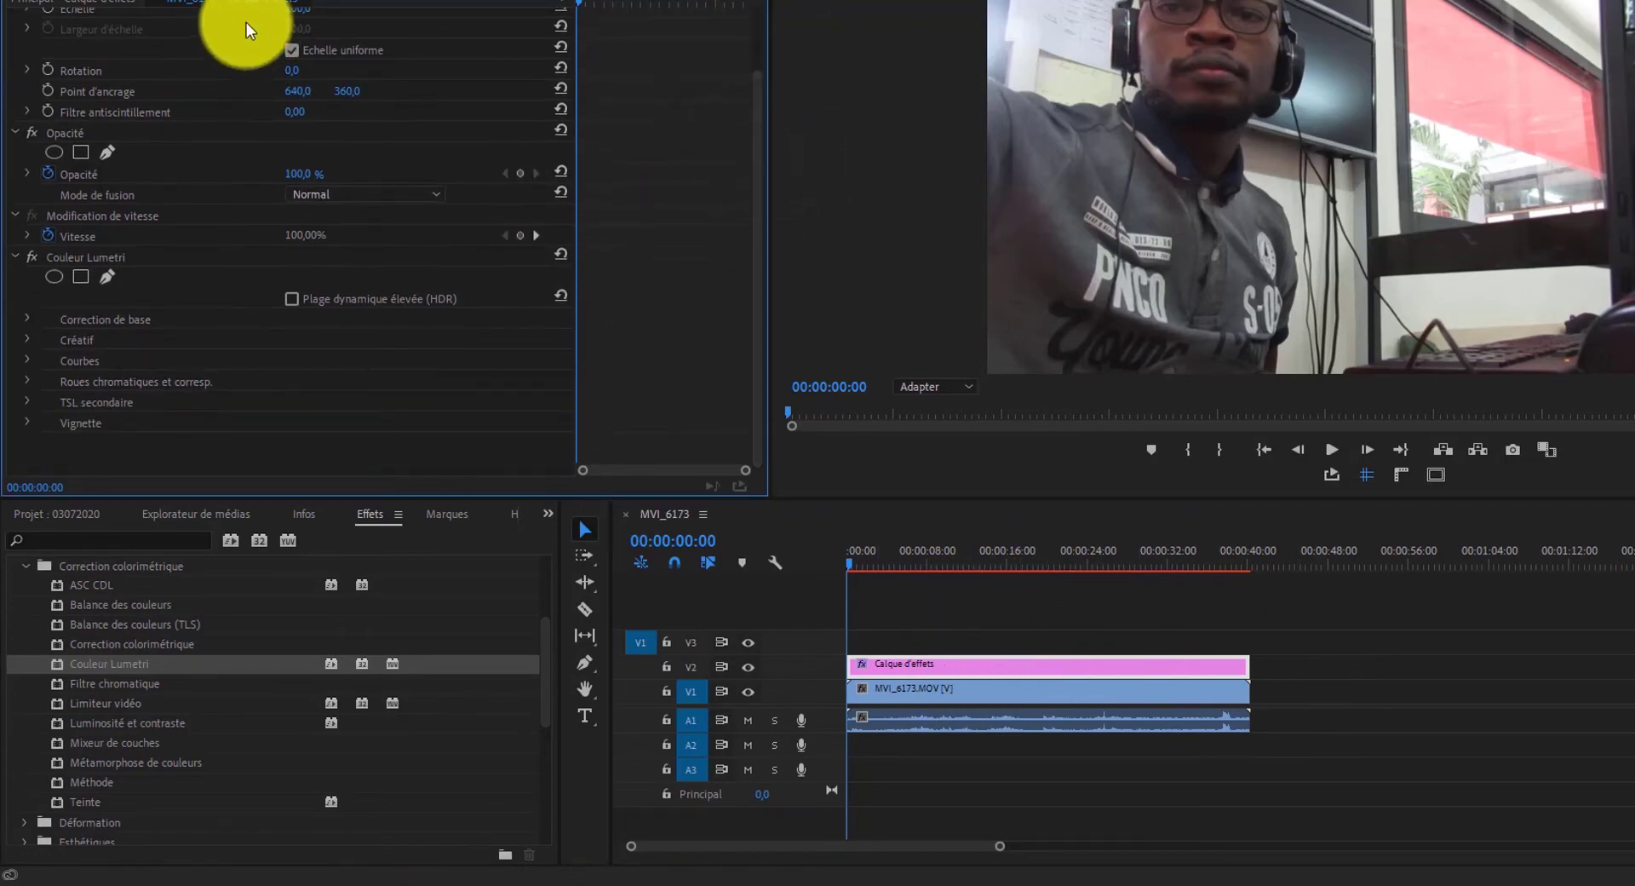
left_click(60, 262)
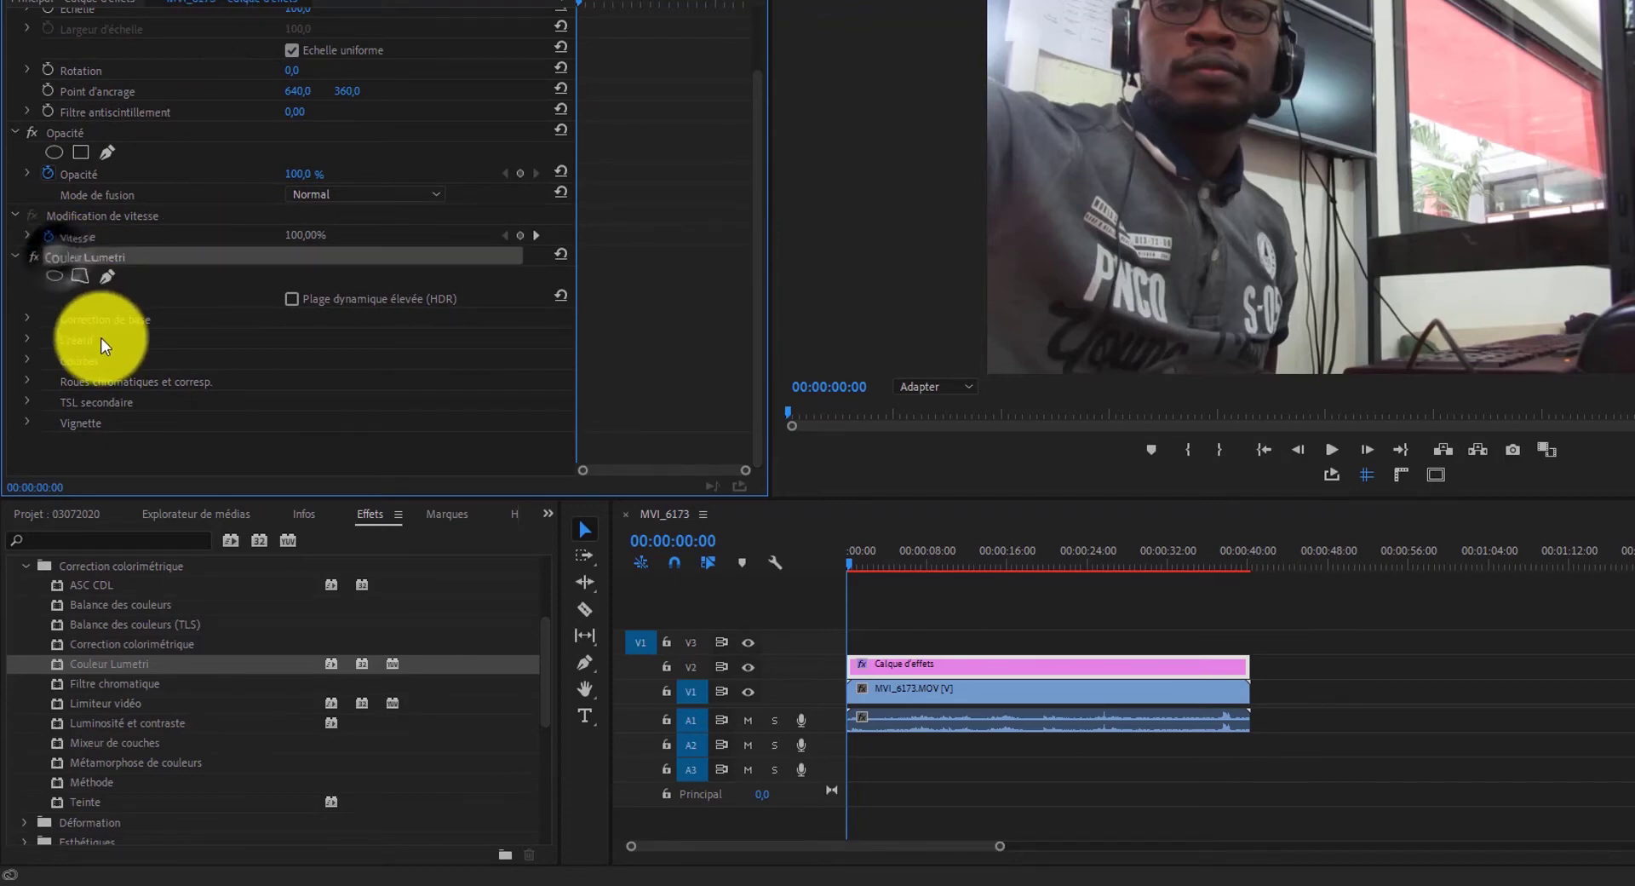
left_click(29, 322)
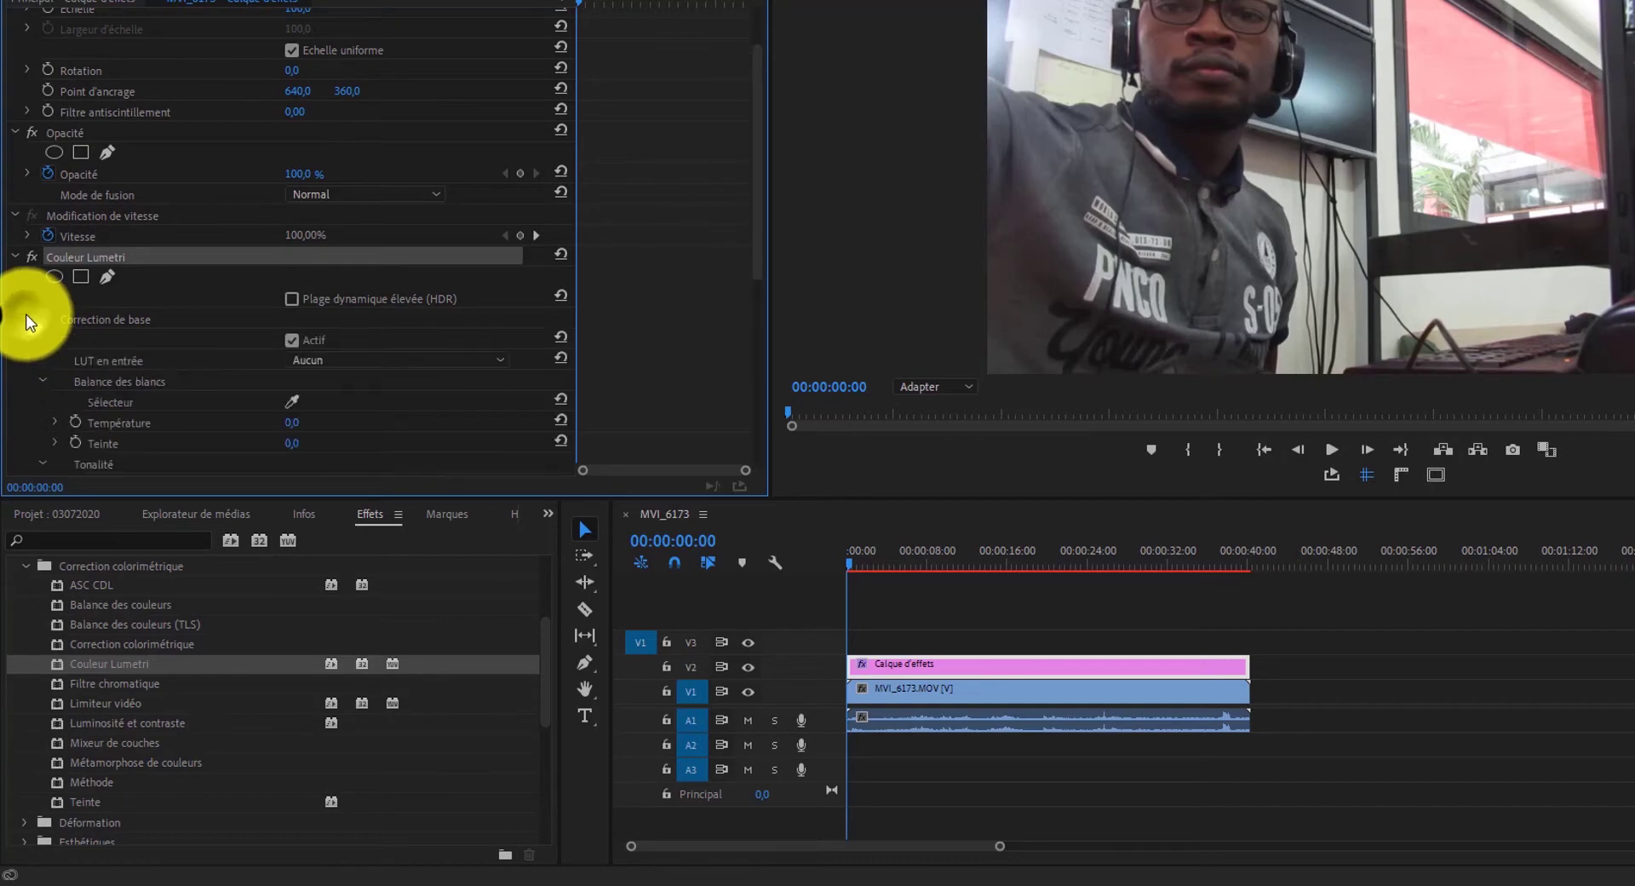
scroll(110, 402, "down", 3)
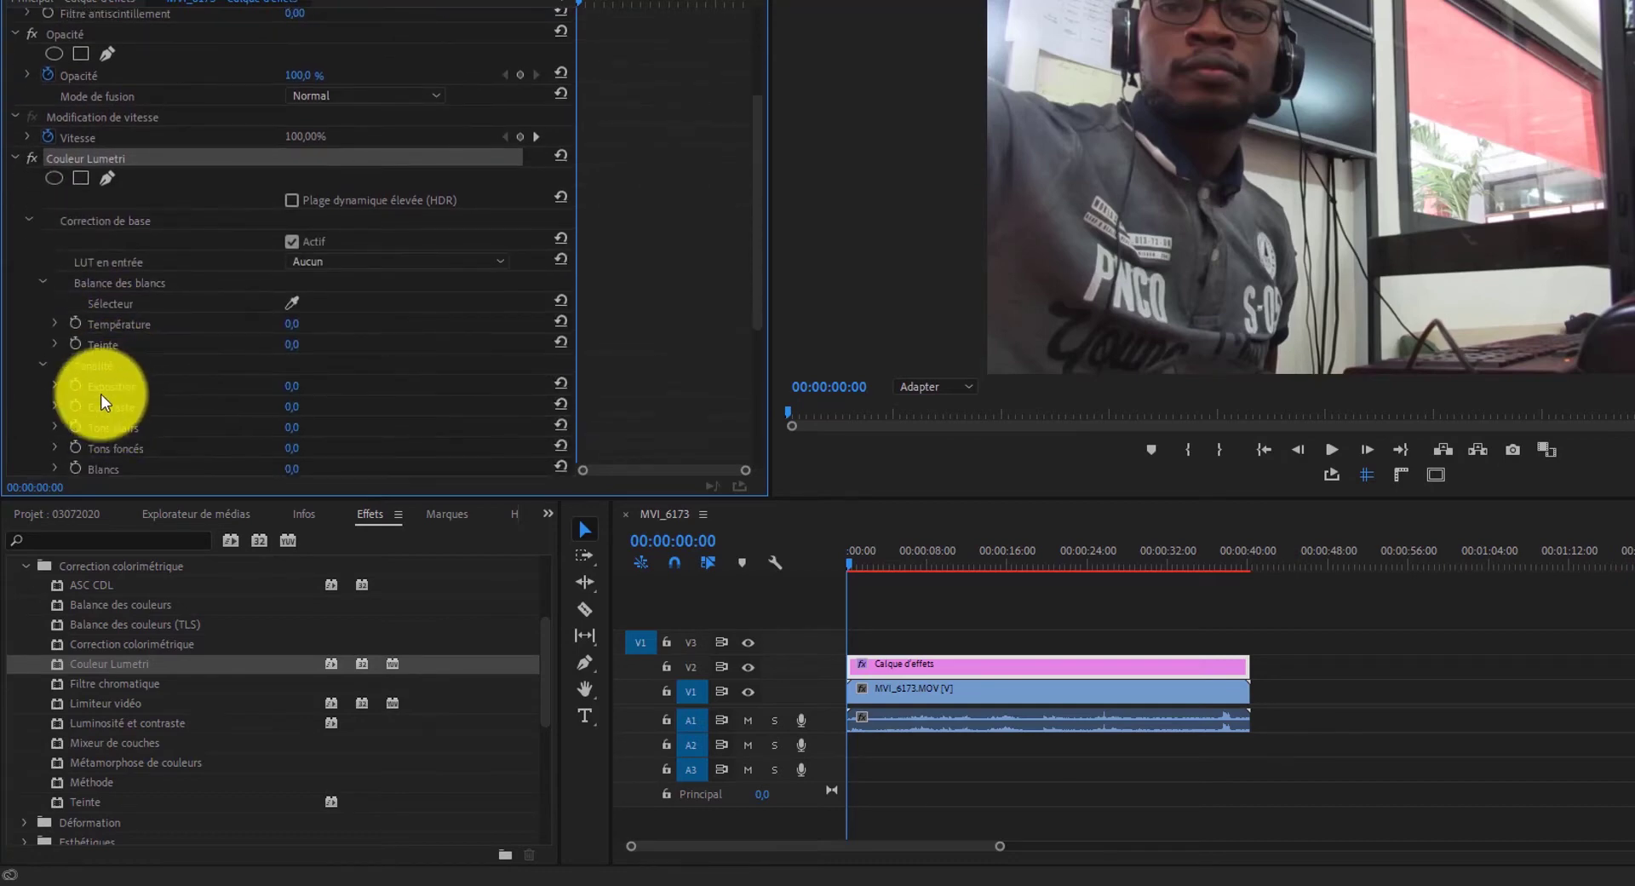
scroll(119, 400, "down", 10)
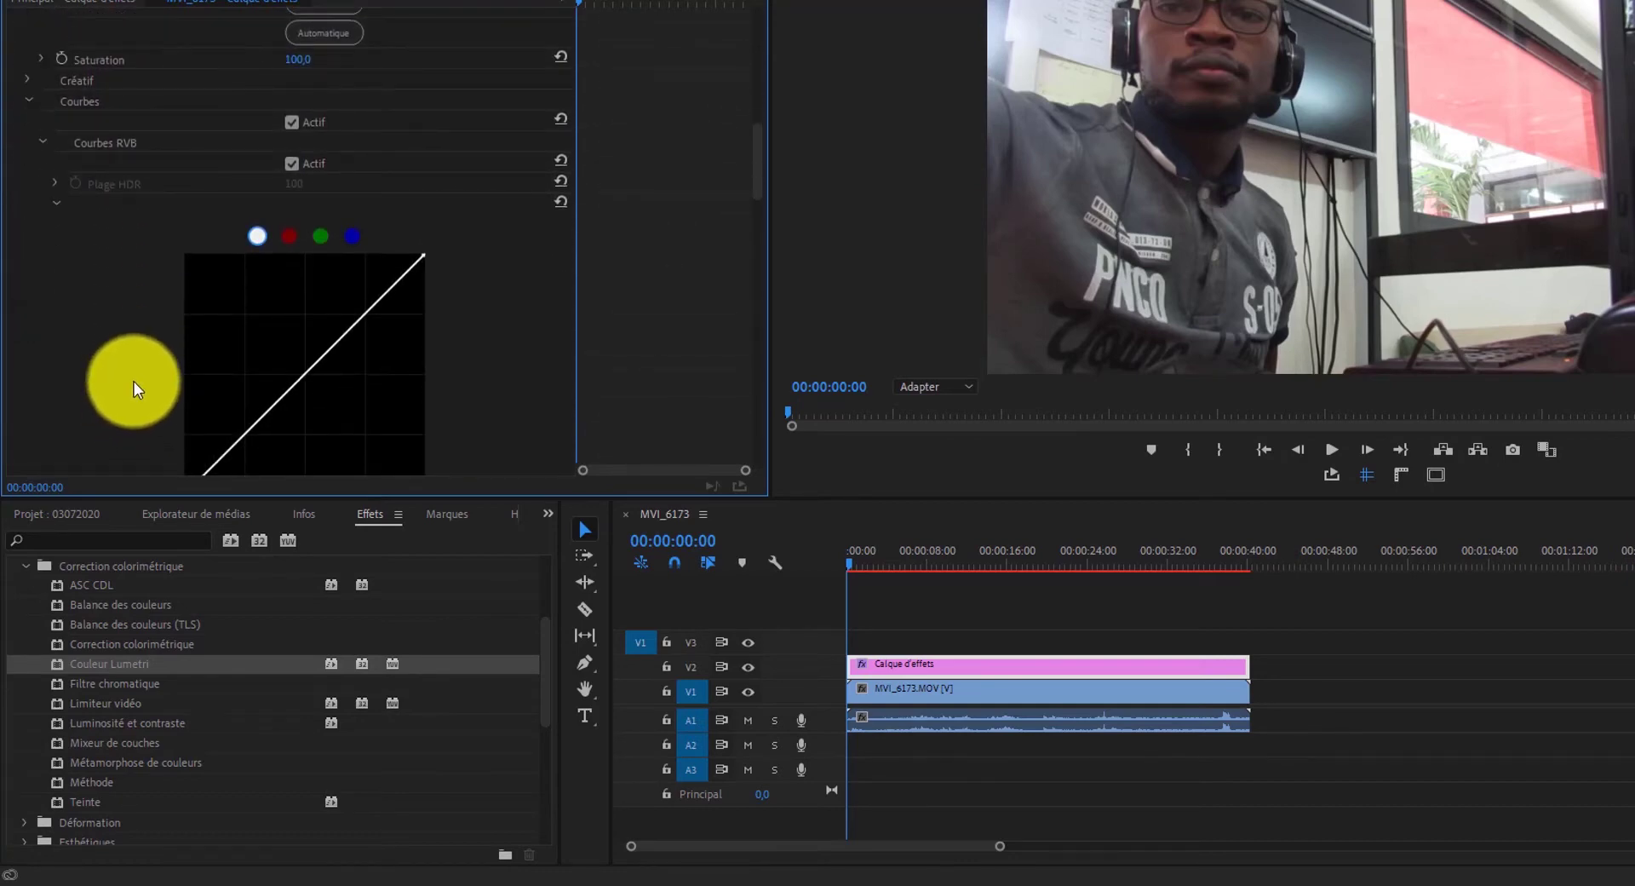
scroll(366, 317, "down", 2)
scroll(81, 201, "up", 6)
scroll(236, 356, "up", 1)
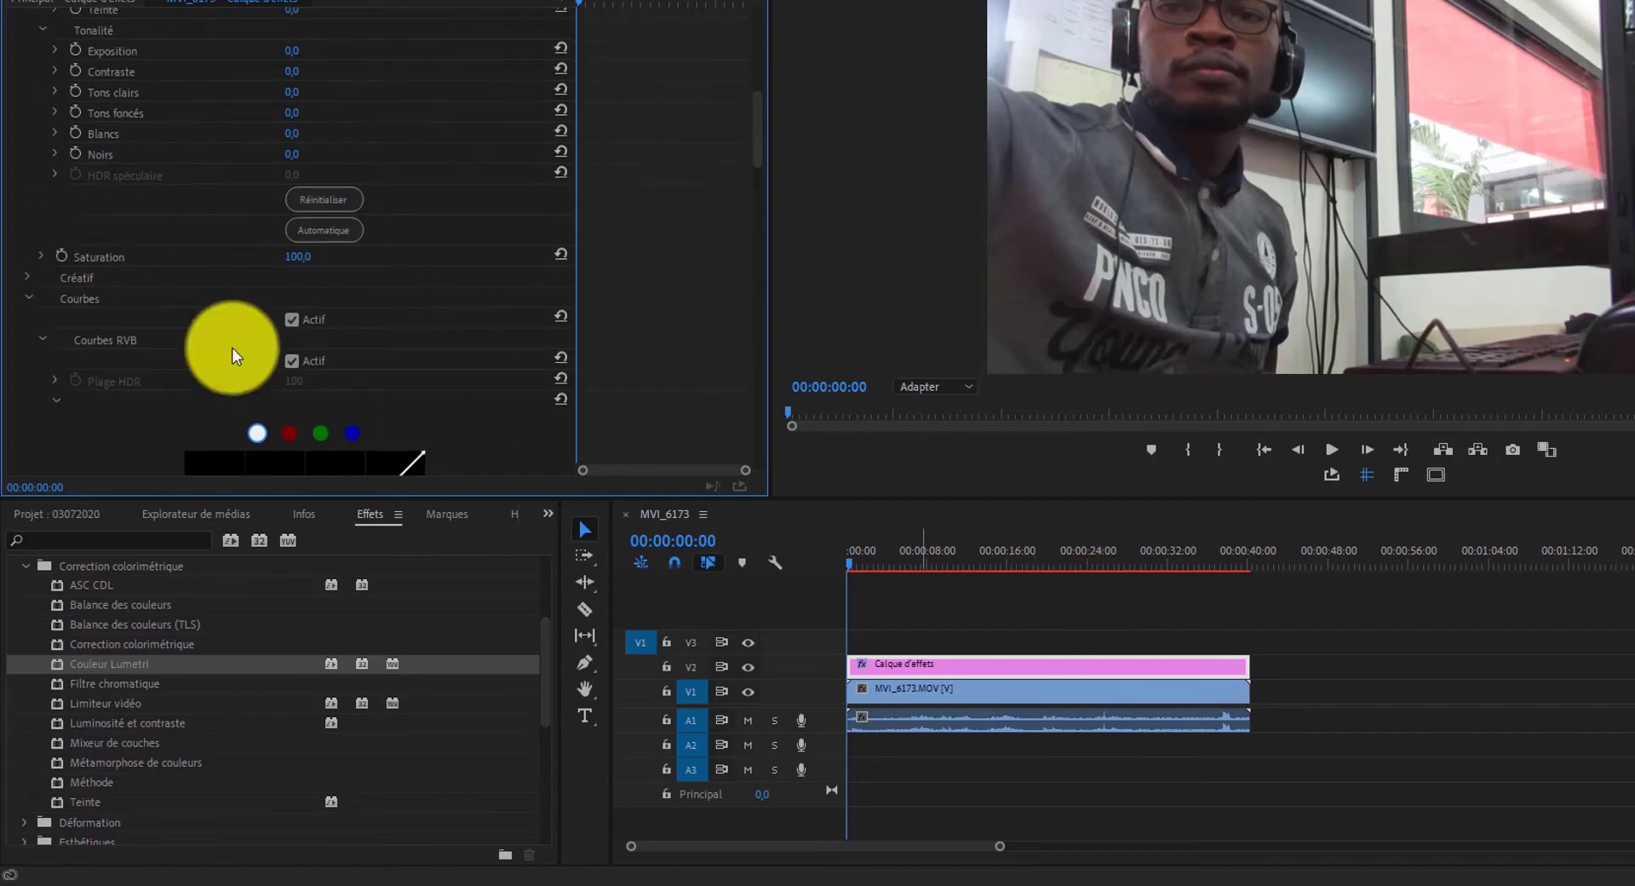
scroll(225, 345, "up", 7)
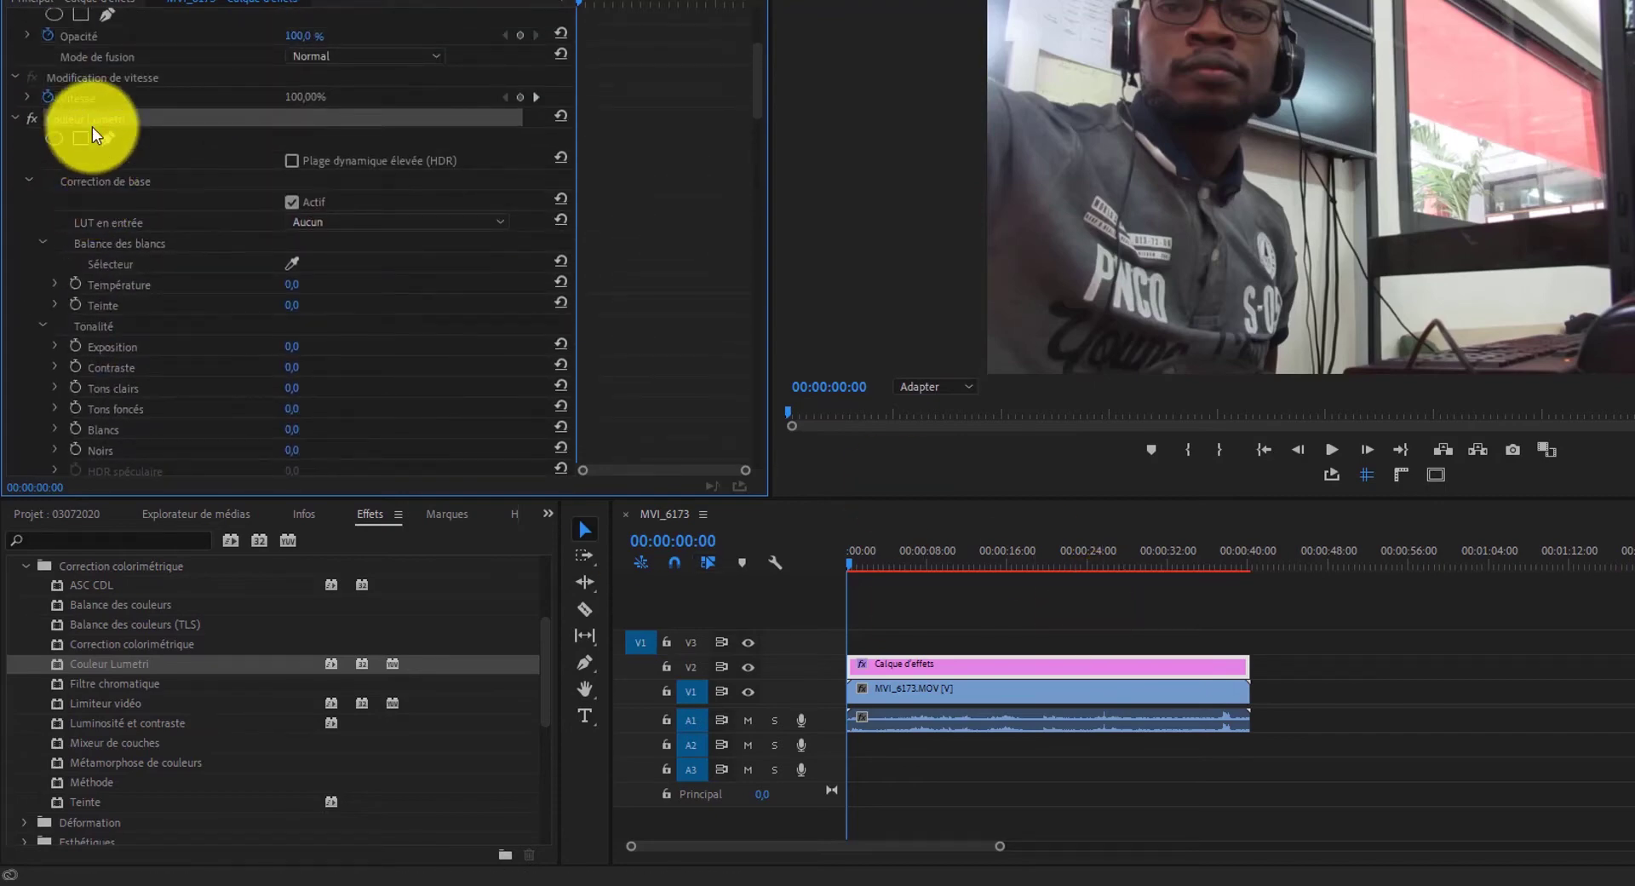
key("Delete")
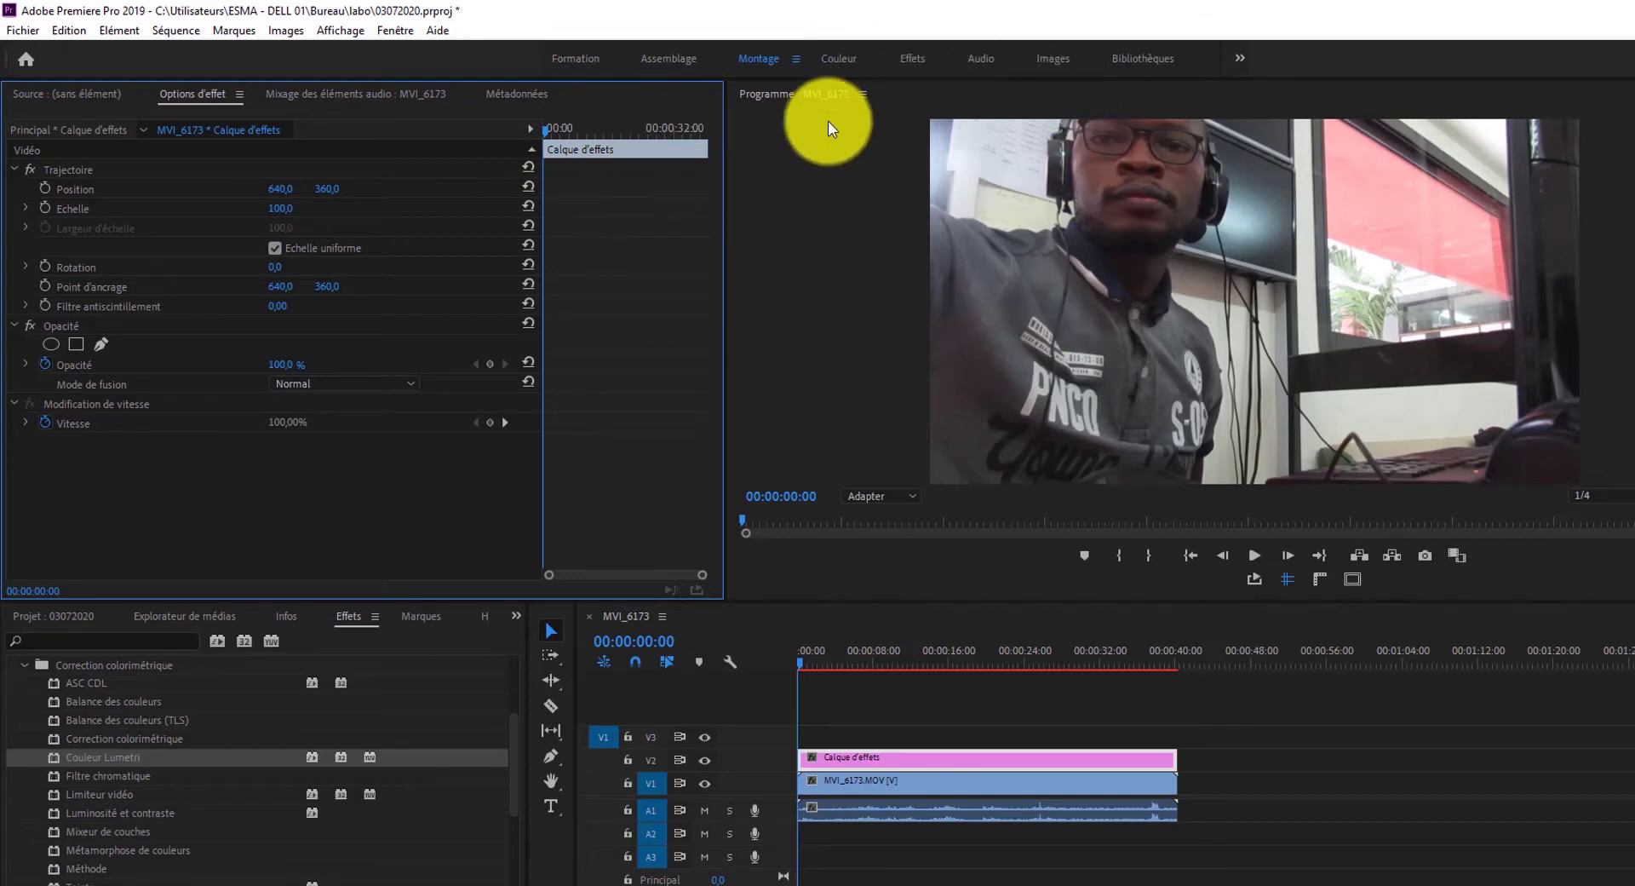
In the Couleur workspace, set the adjustment layer's Lumetri white balance to Température 24,3 and Teinte 74,1.
left_click(837, 61)
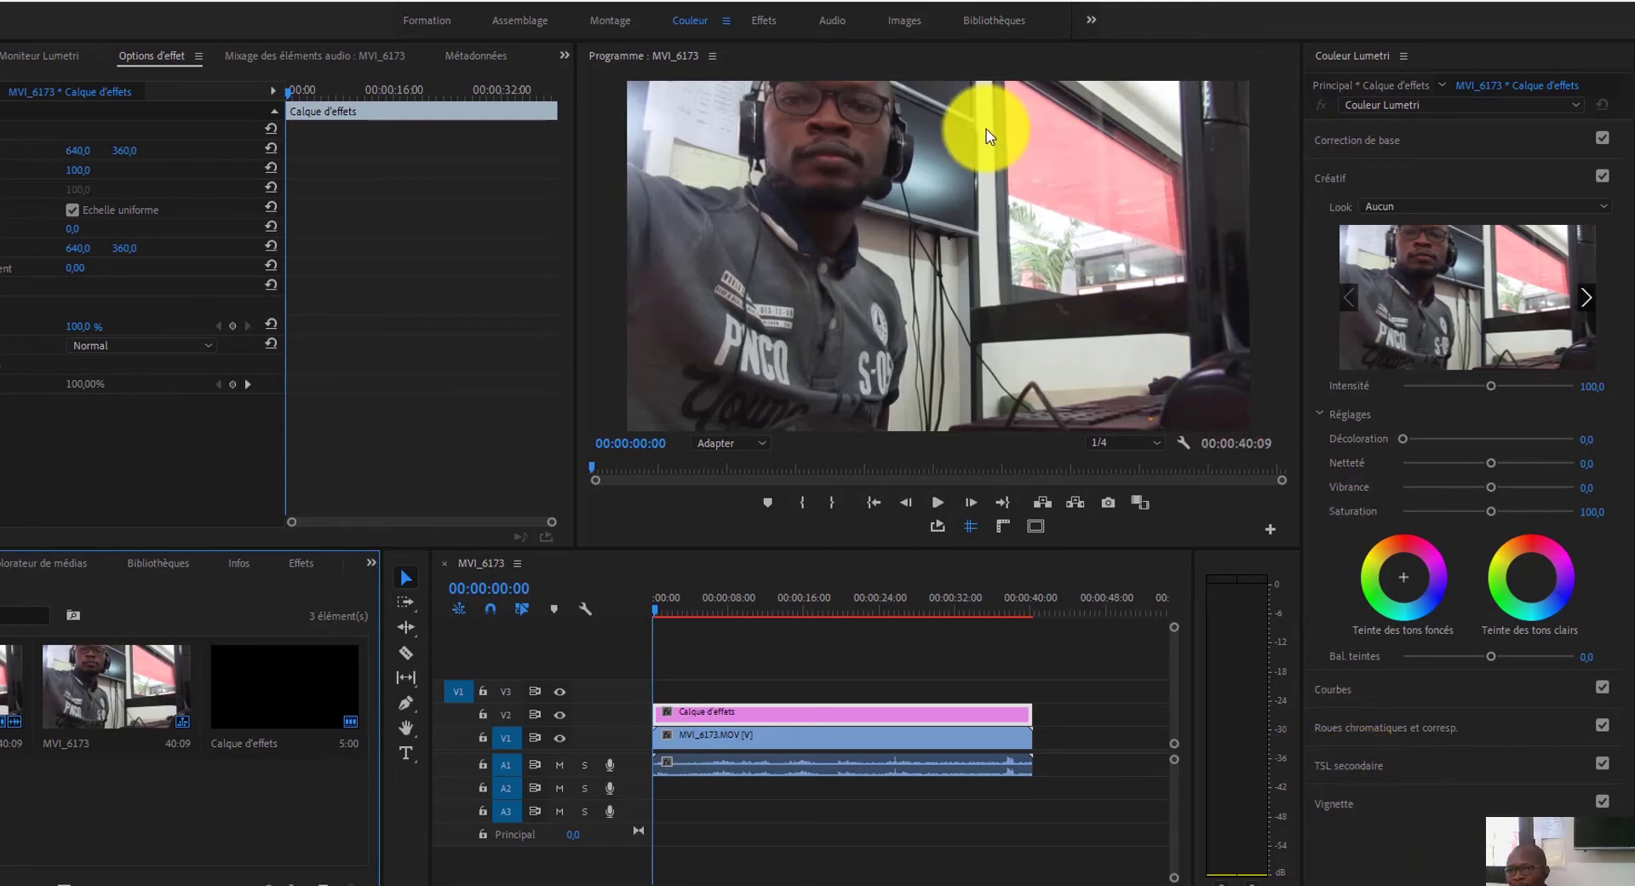
left_click(1383, 143)
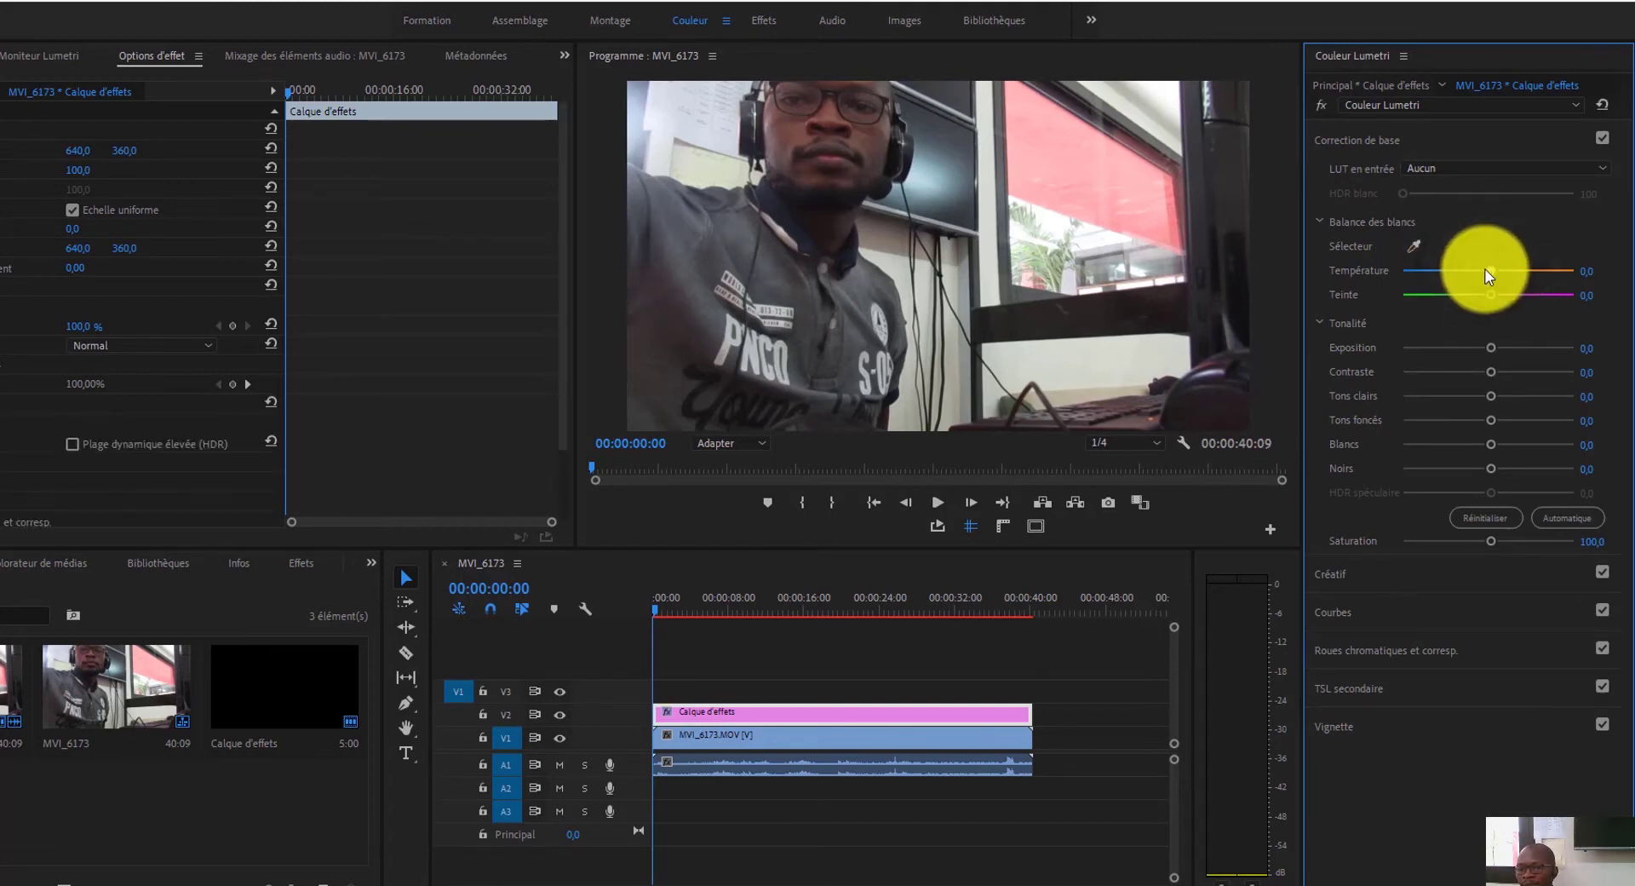
left_click_drag(1489, 270, 1470, 233)
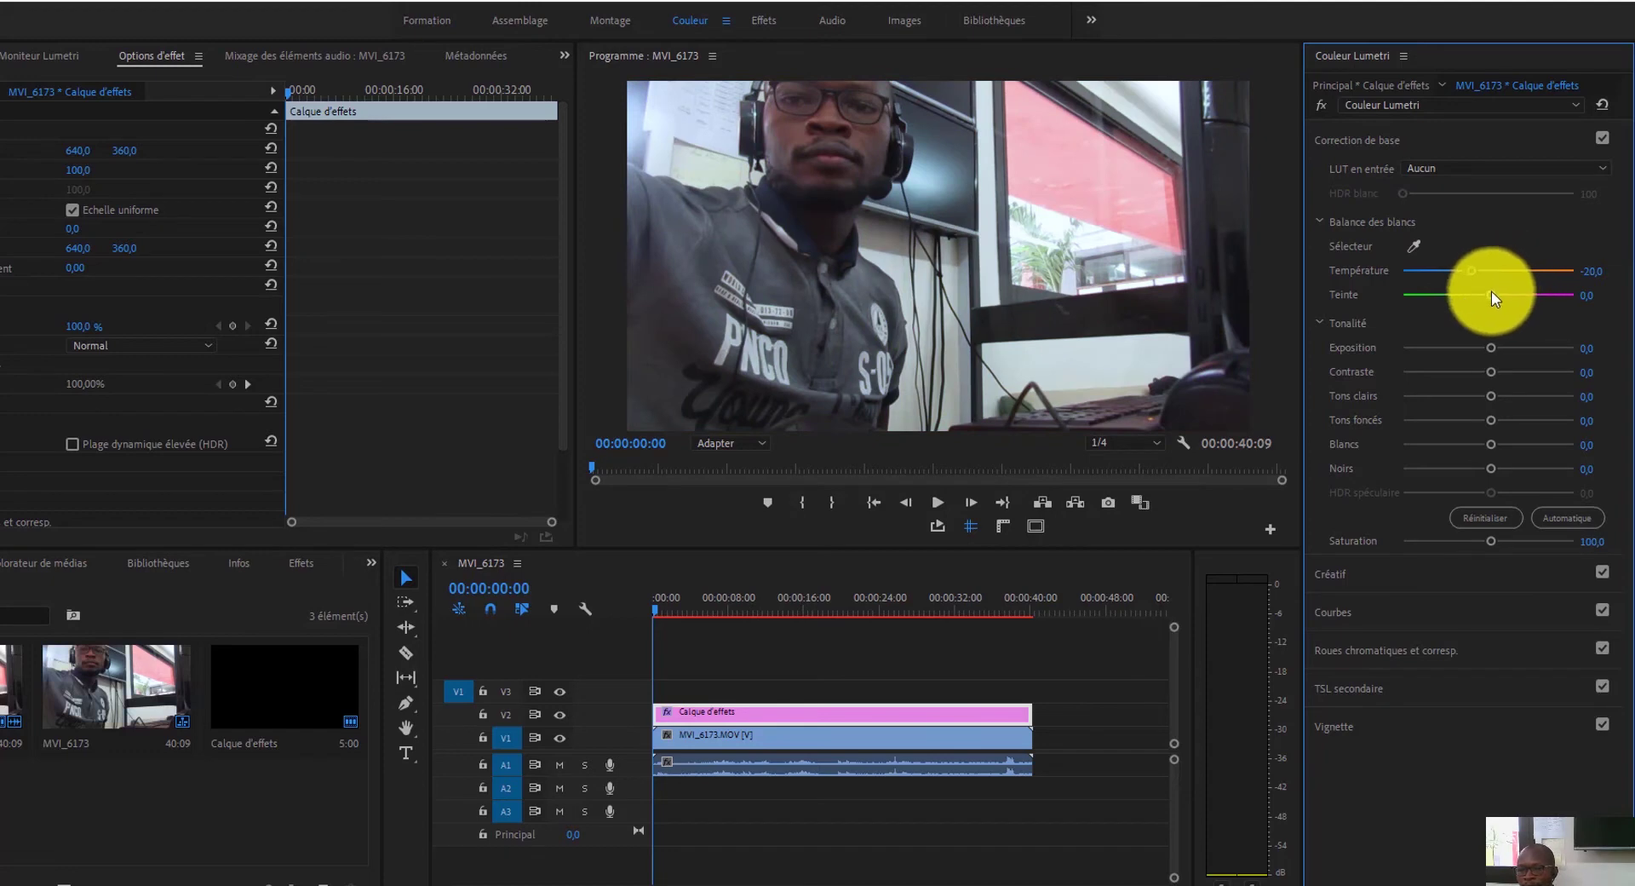
left_click_drag(1491, 294, 1579, 311)
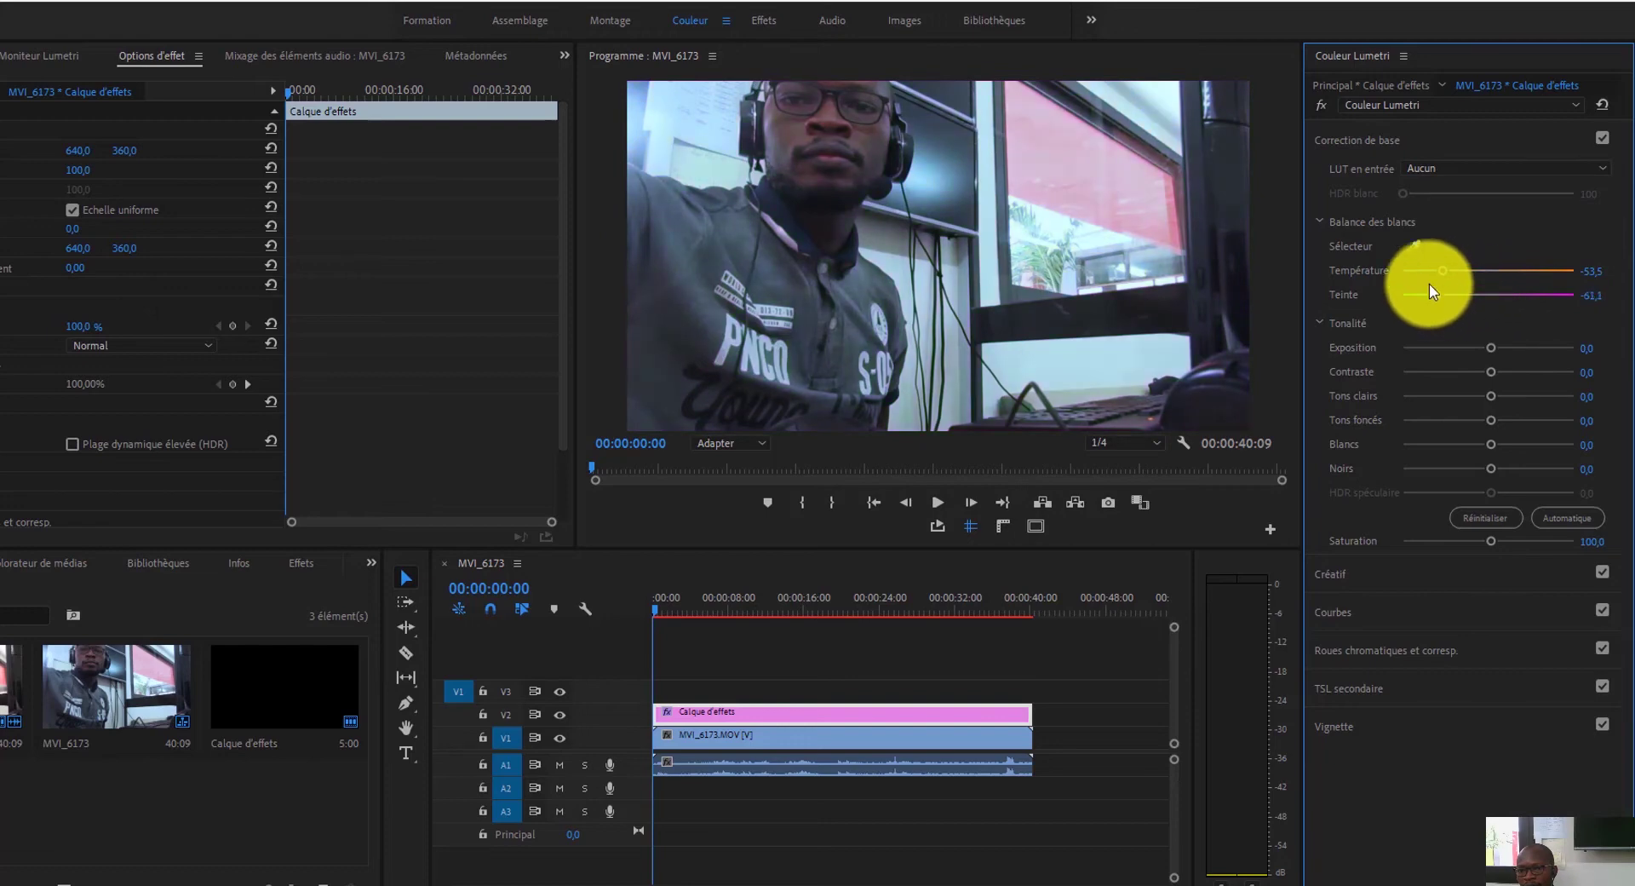
mouse_move(1430, 288)
left_mouse_down()
mouse_move(1553, 315)
mouse_move(1455, 300)
left_mouse_up()
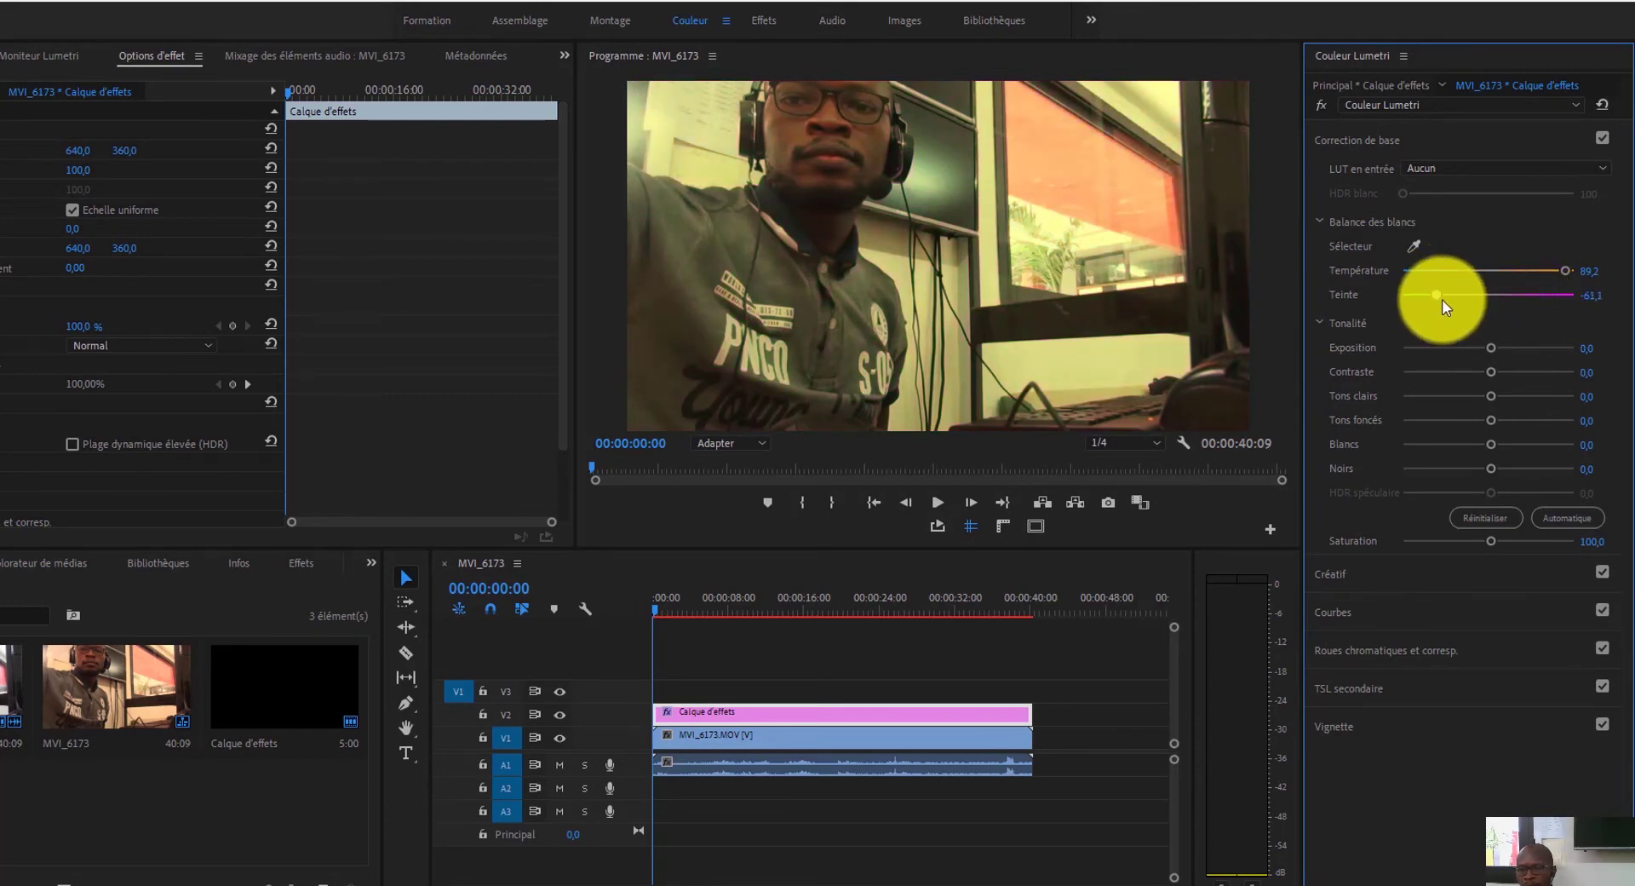
key("ctrl+z")
left_click_drag(1498, 279, 1482, 283)
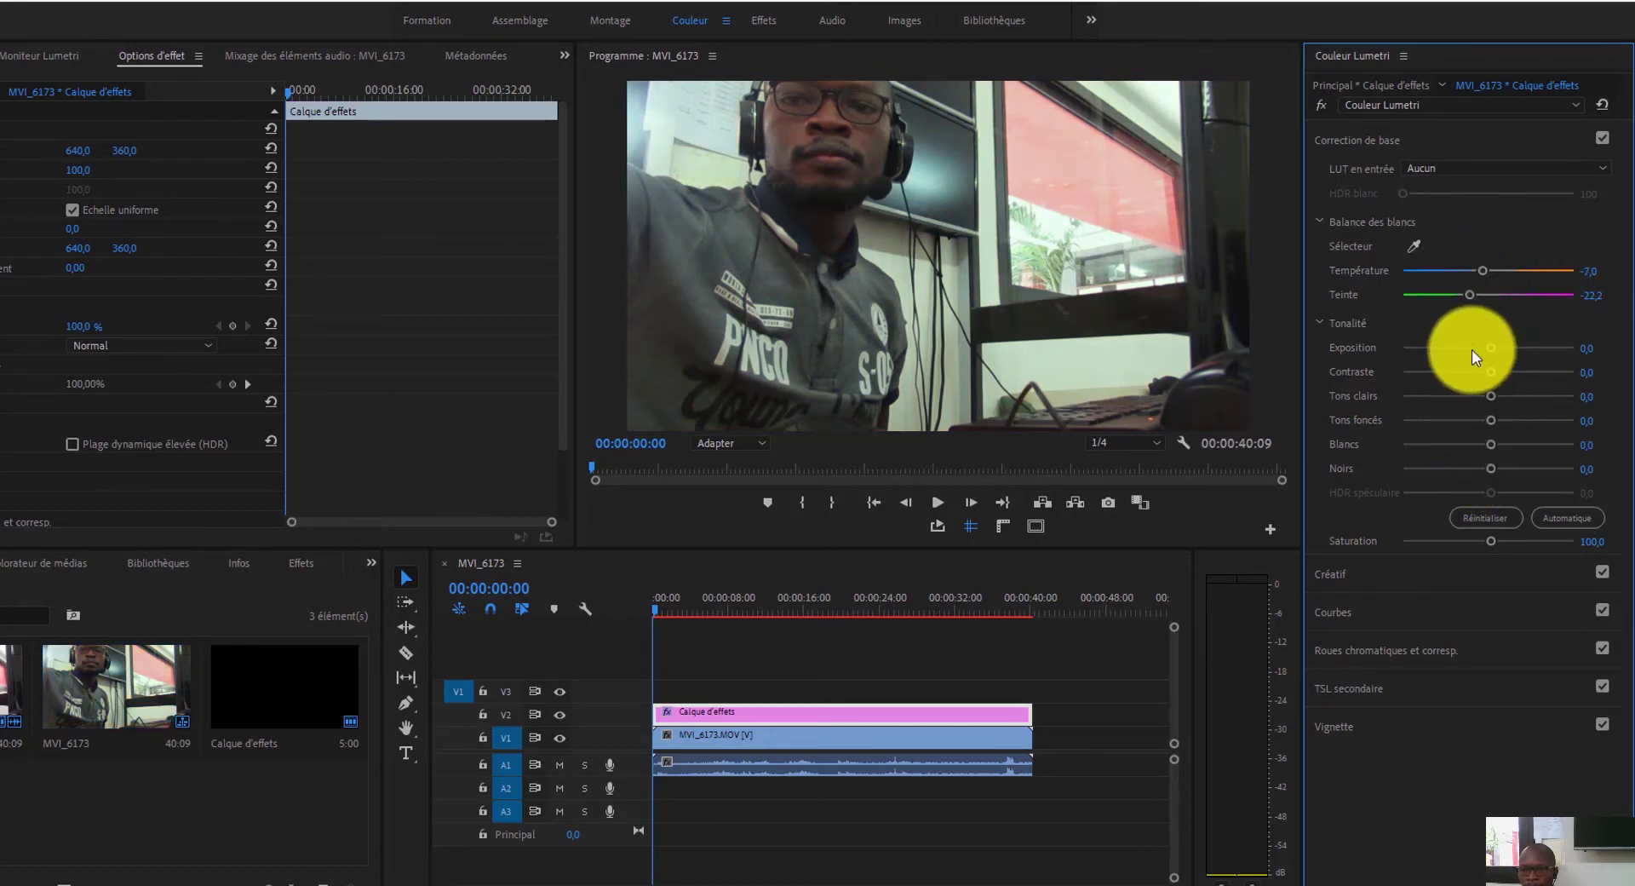
left_click_drag(1469, 298, 1510, 275)
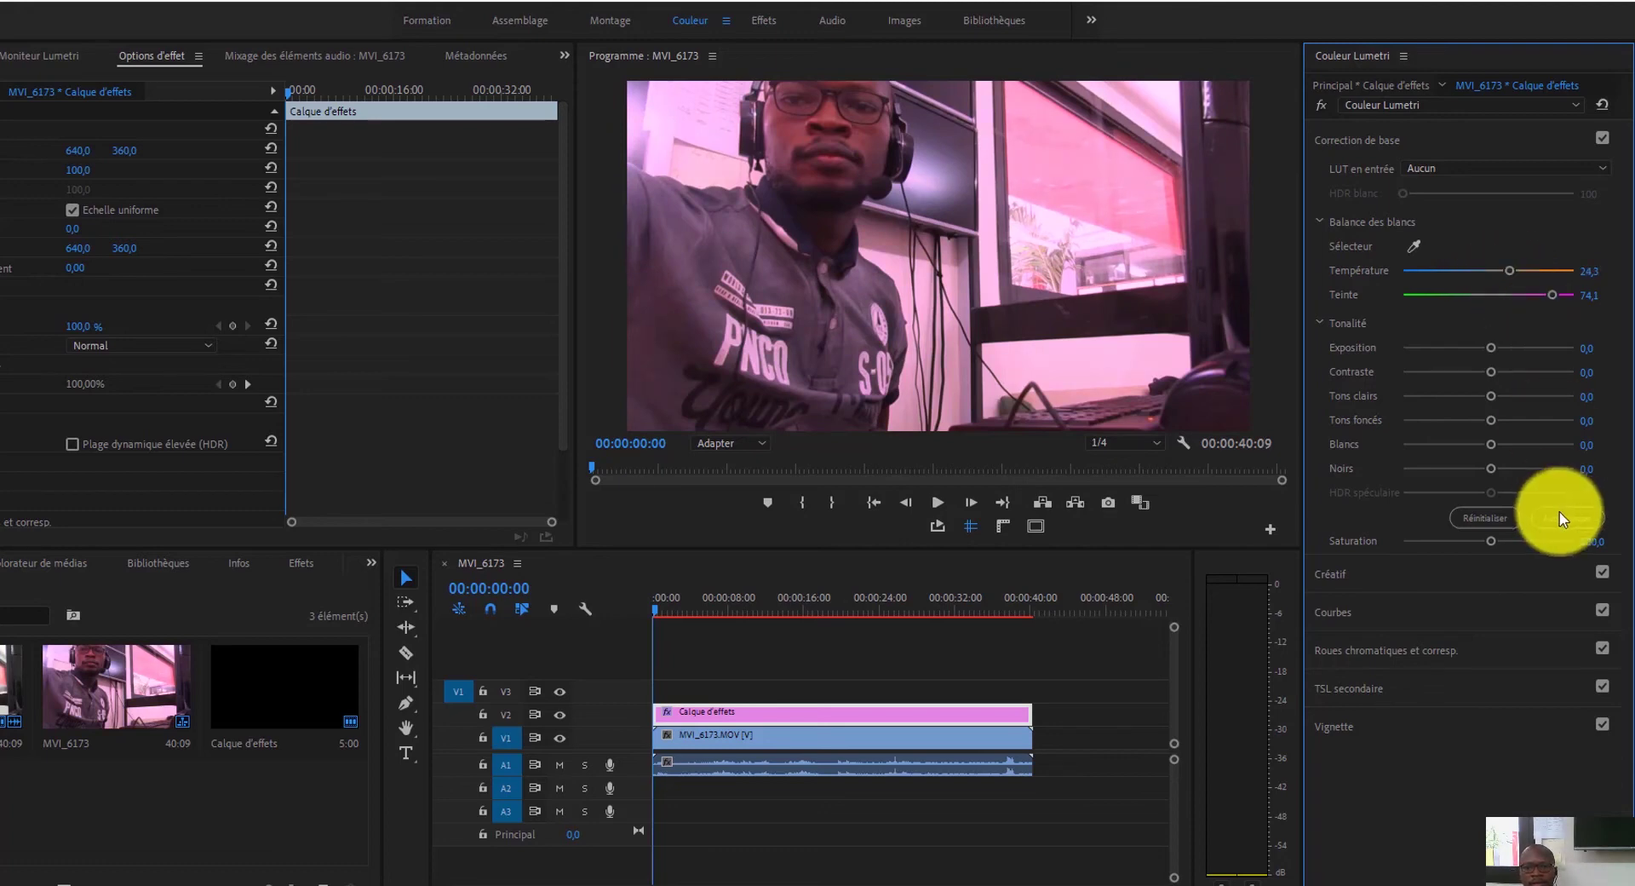
Set the adjustment layer's tonality to Exposition 1,1, Tons clairs -28,6, Tons foncés -12,4, Blancs -50,3 and Noirs -23,2.
mouse_move(1494, 345)
left_mouse_down()
mouse_move(1509, 329)
mouse_move(1520, 346)
mouse_move(1497, 376)
left_mouse_up()
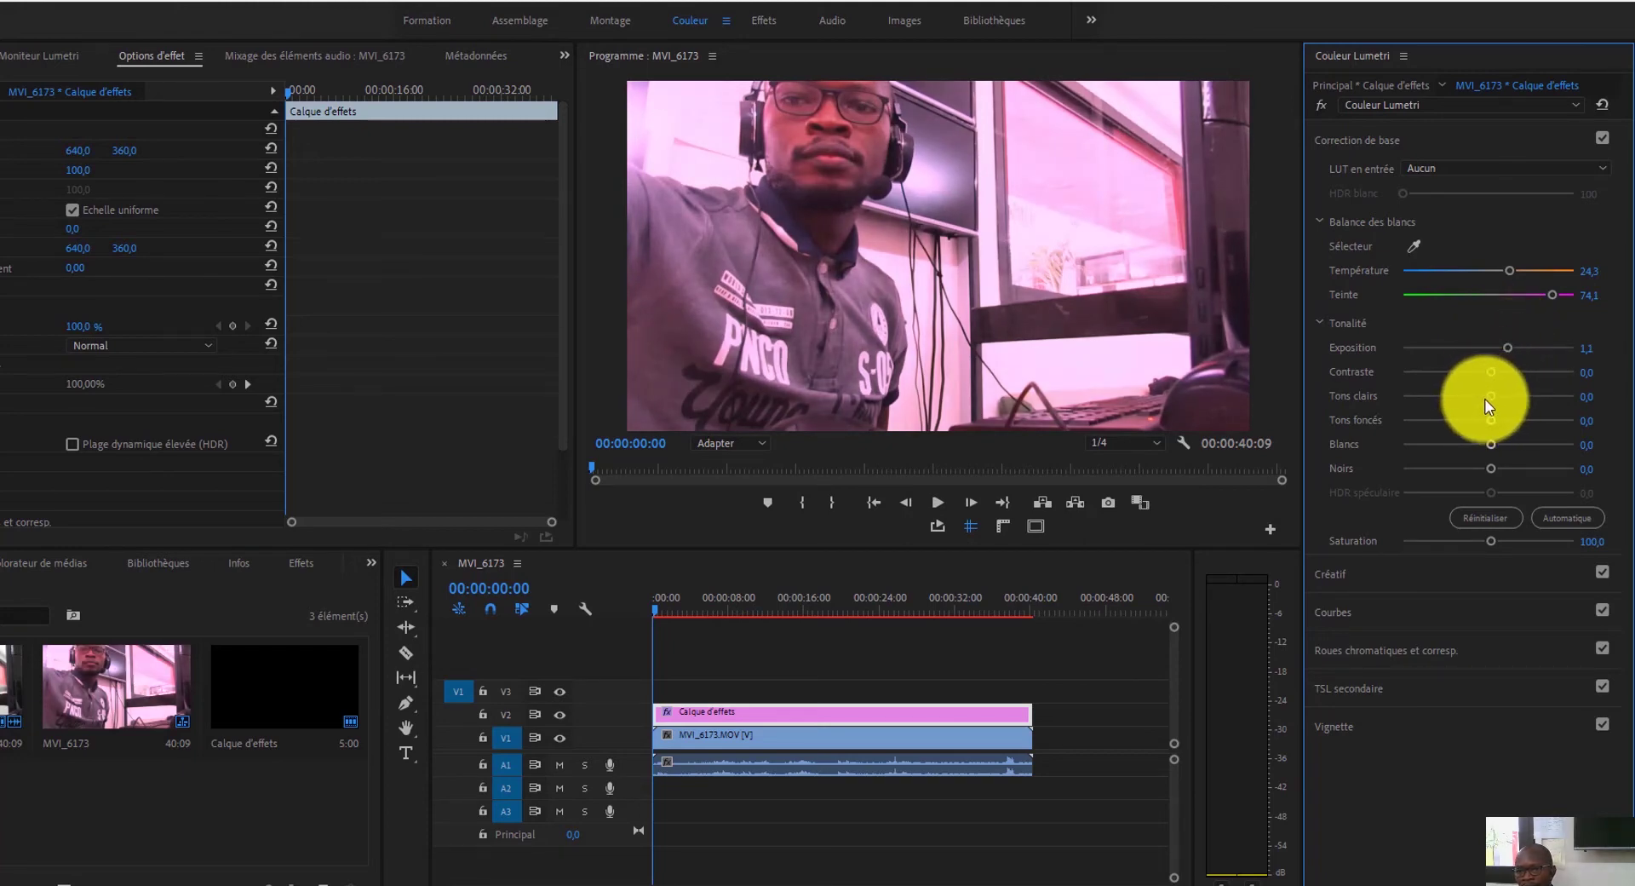
left_click_drag(1490, 395, 1450, 397)
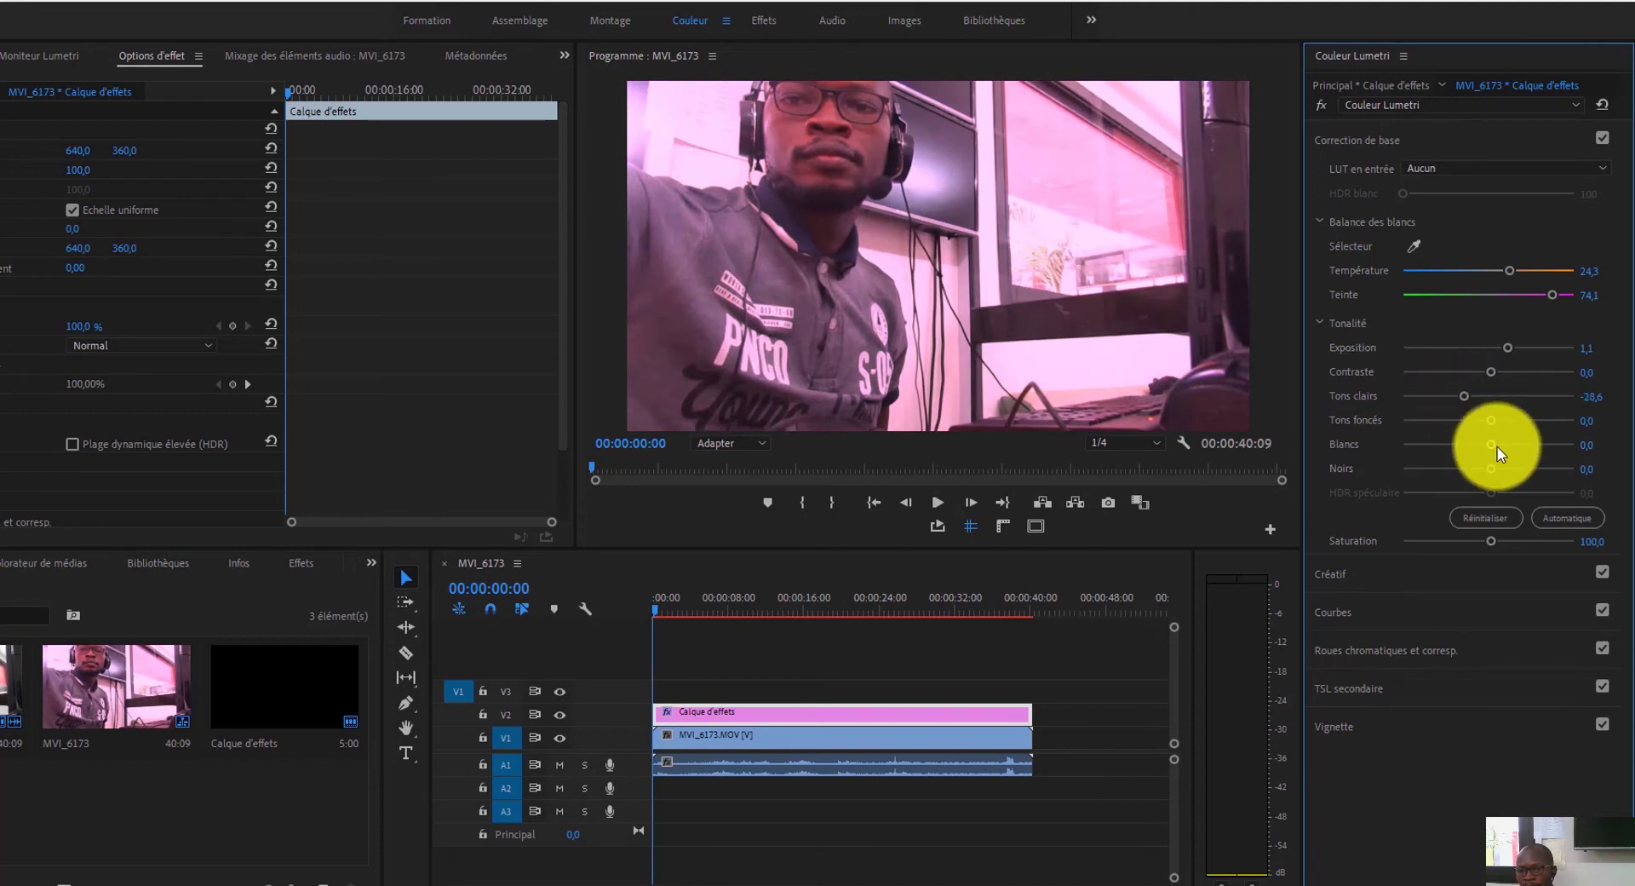
mouse_move(1493, 447)
left_mouse_down()
mouse_move(1447, 441)
mouse_move(1523, 424)
mouse_move(1477, 422)
left_mouse_up()
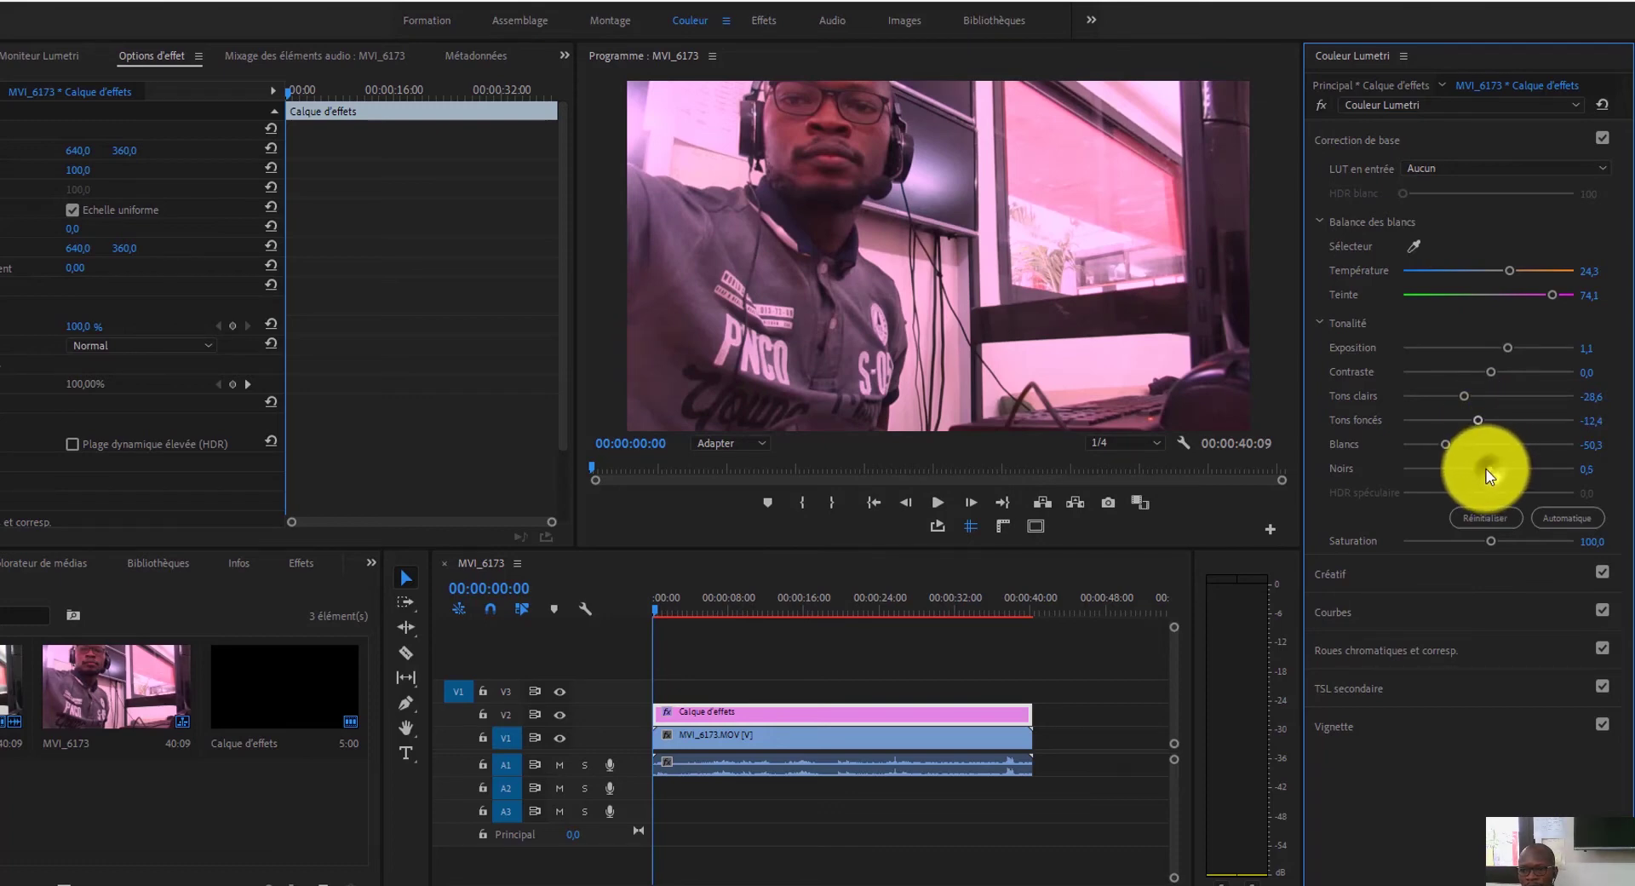
left_click_drag(1491, 471, 1469, 471)
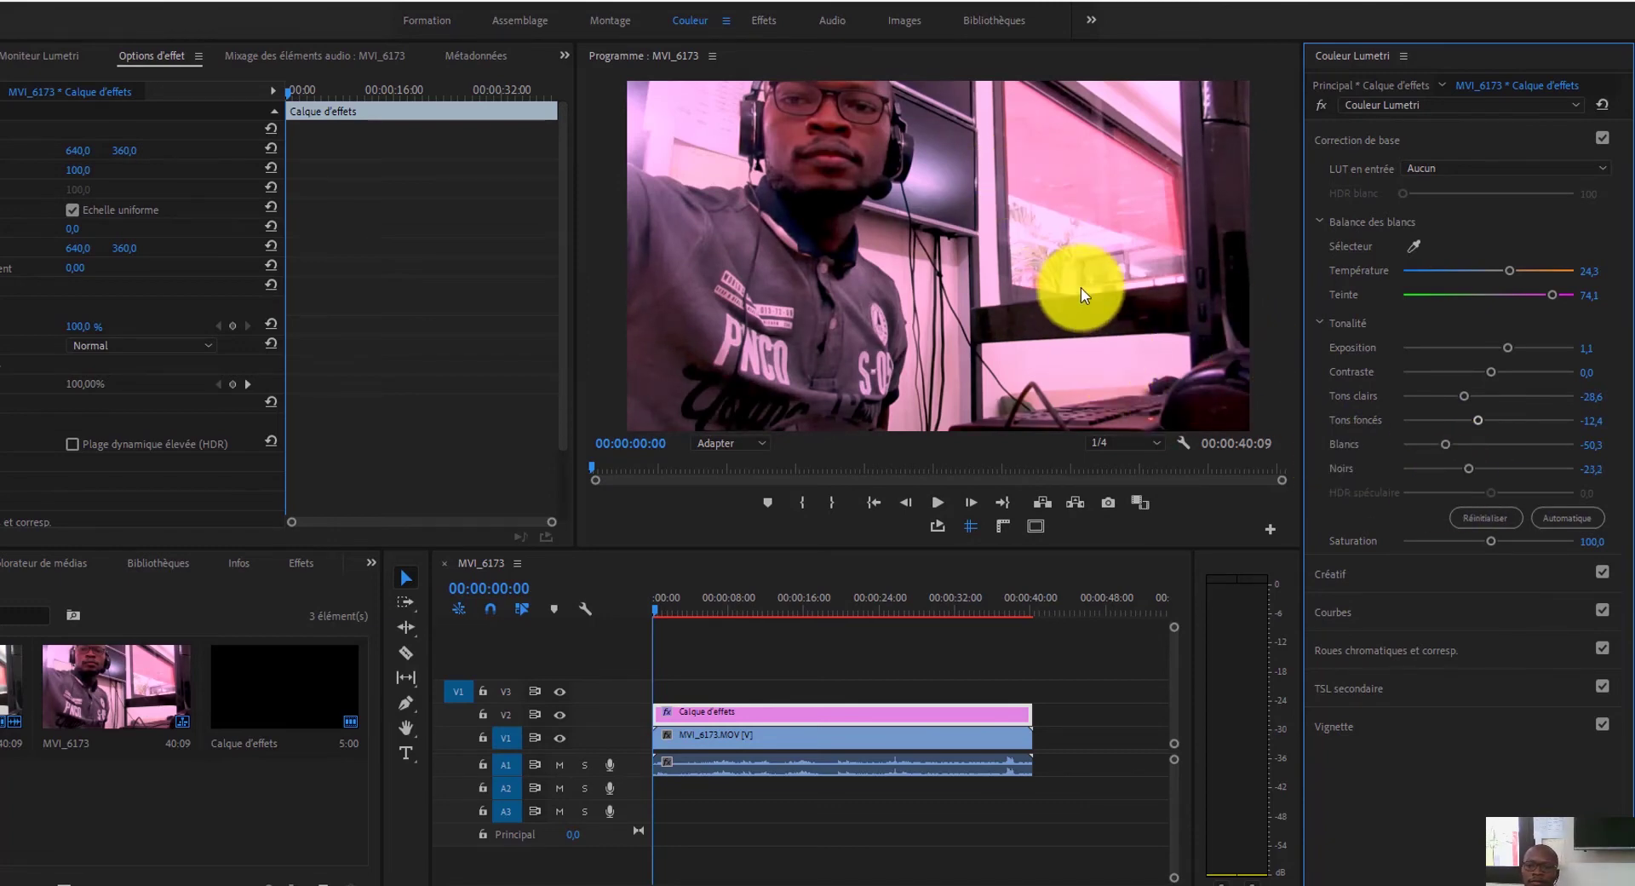
Set the adjustment layer's creative Vibrance to 27,6 and shape its RVB curve into a soft S with raised highlights and lowered shadows.
left_click(1380, 575)
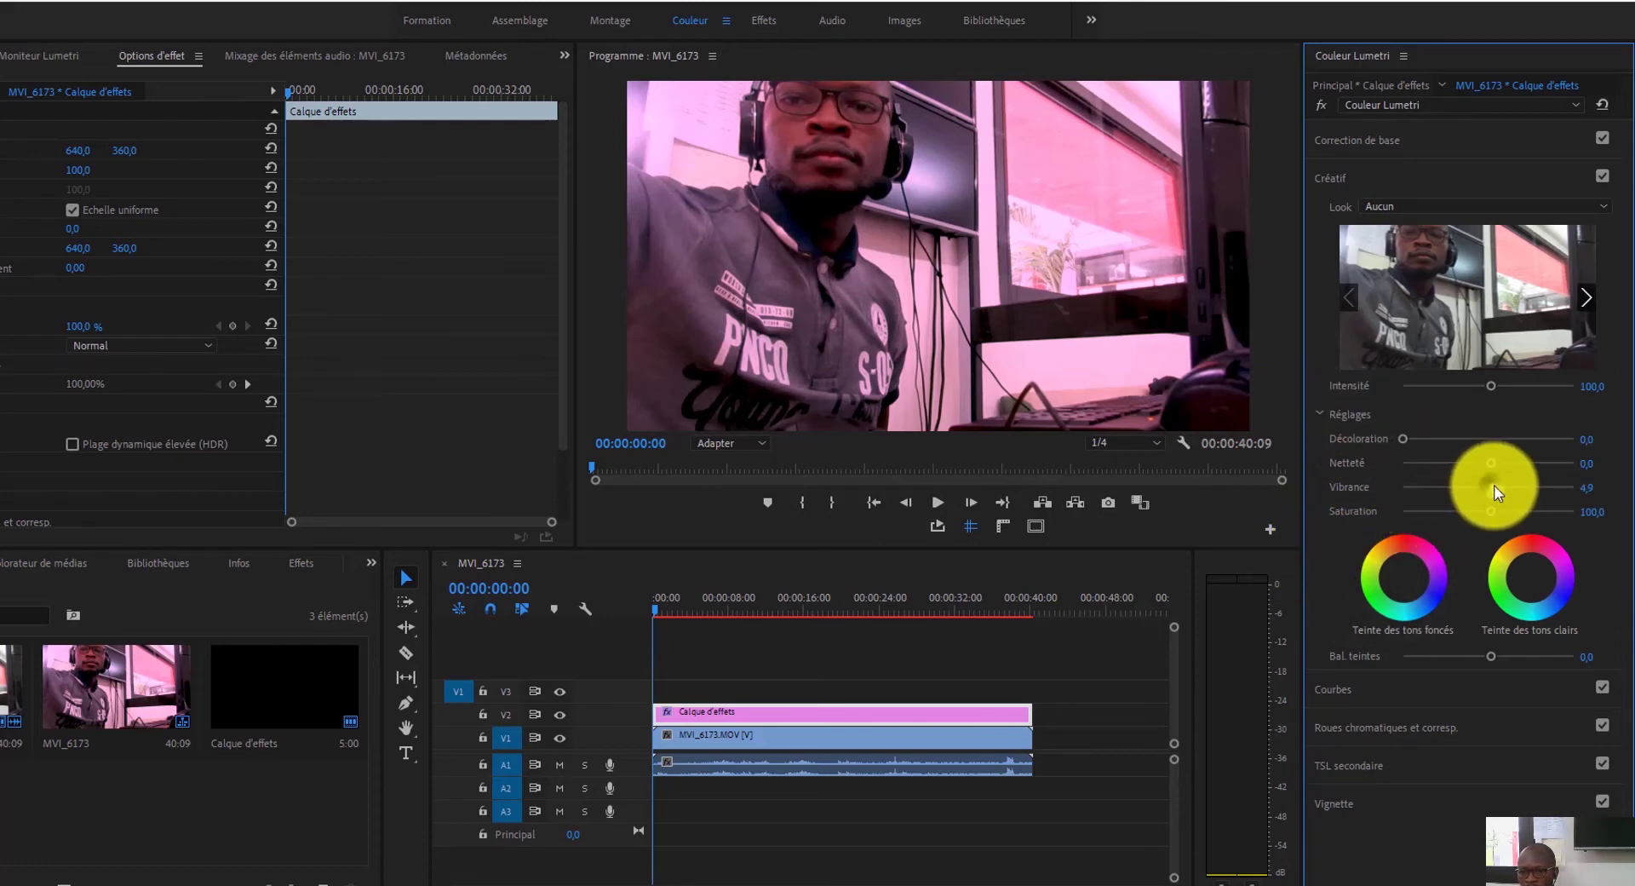
mouse_move(1494, 484)
left_mouse_down()
mouse_move(1578, 516)
mouse_move(1511, 505)
left_mouse_up()
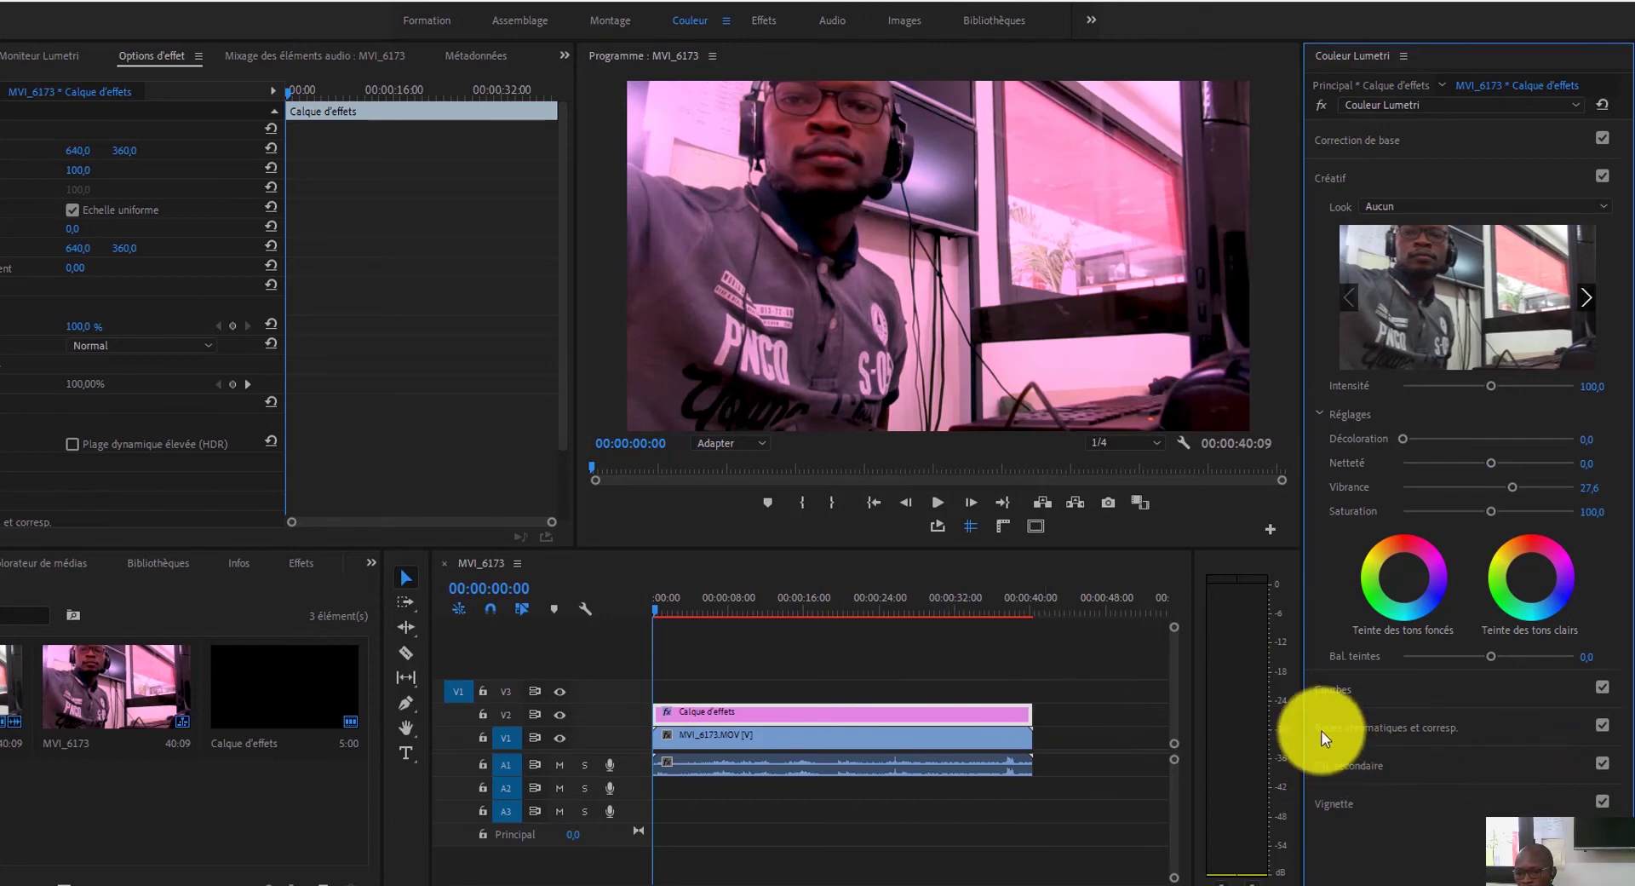
left_click(1361, 691)
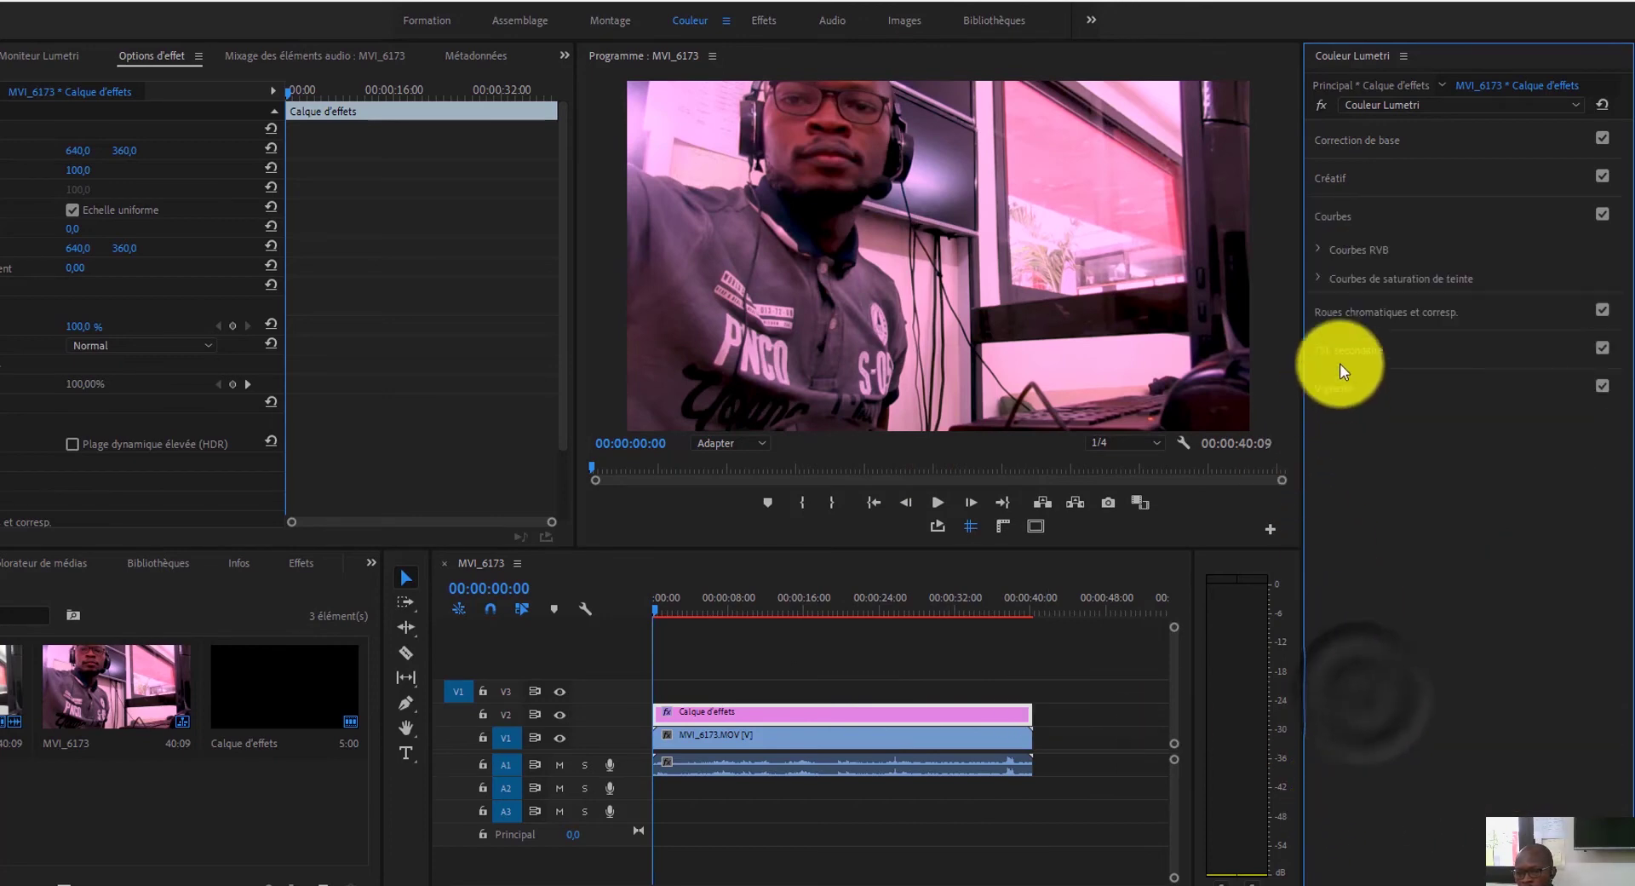
left_click(1324, 256)
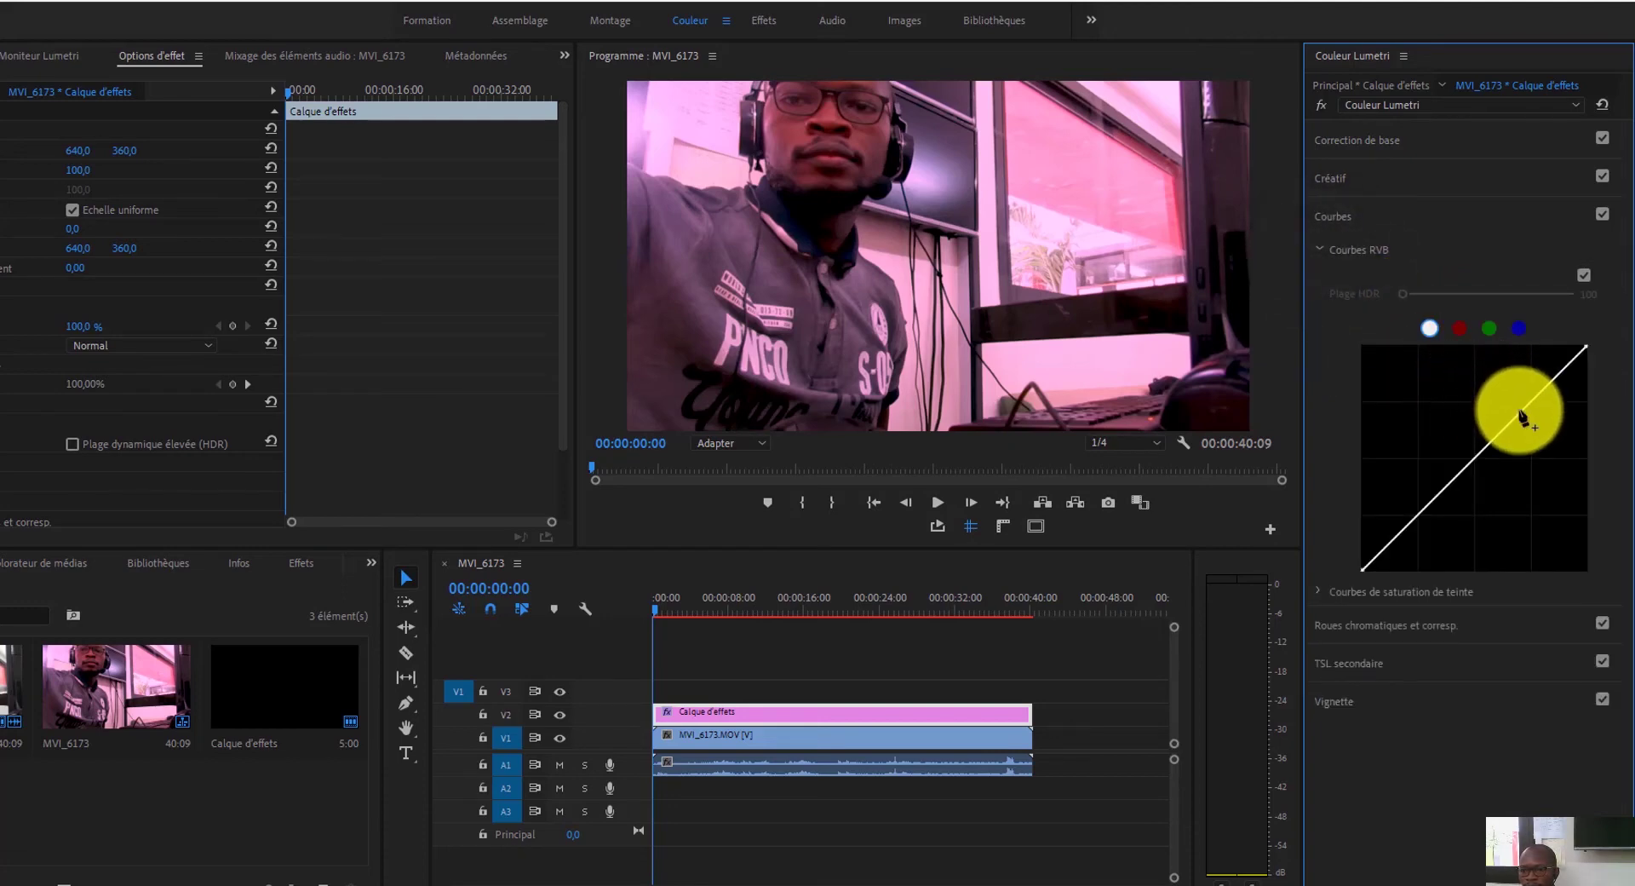
left_click(1504, 408)
mouse_move(1505, 408)
left_mouse_down()
mouse_move(1504, 391)
mouse_move(1521, 402)
left_mouse_up()
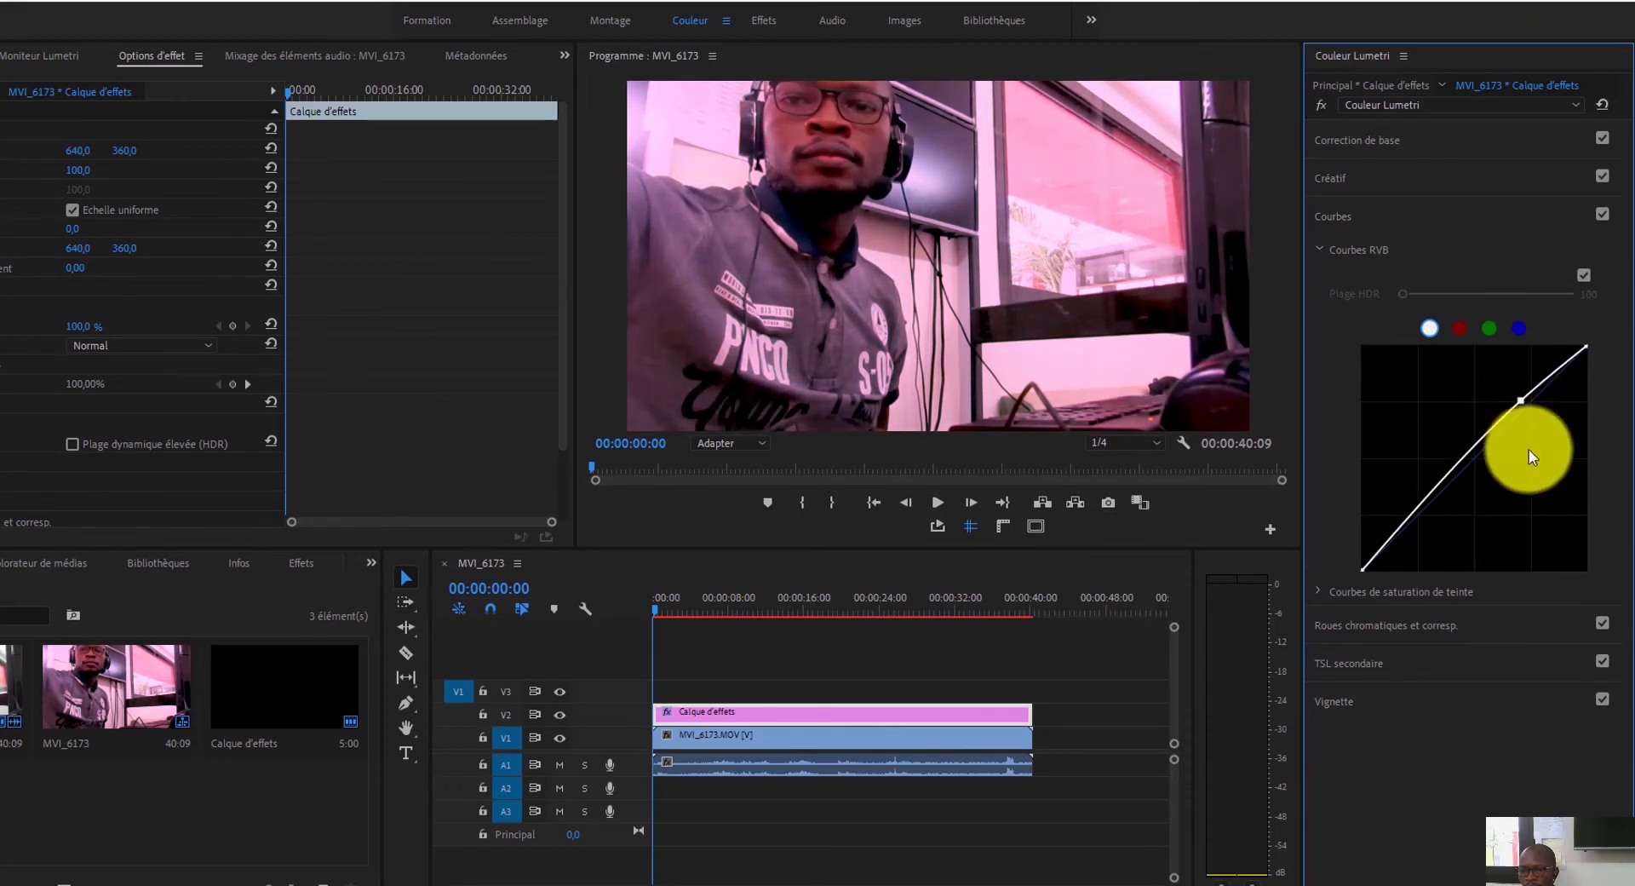
left_click(1396, 534)
left_click_drag(1395, 539, 1390, 549)
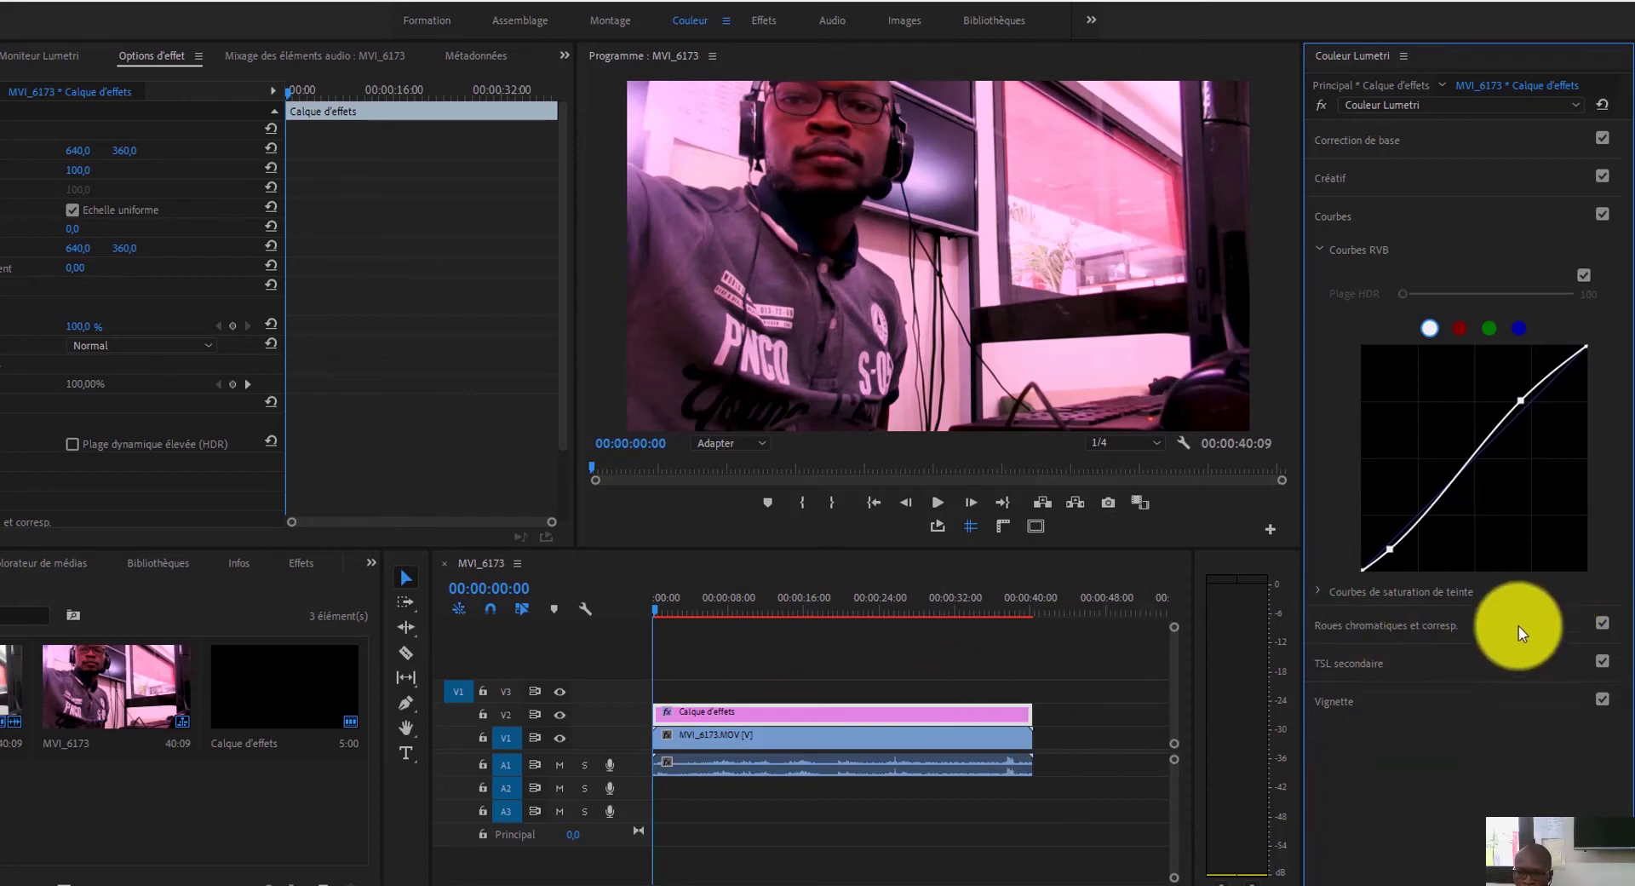
Give the adjustment layer a vignette with Gain -1,0, Milieu 43,8, Arrondi 100,0 and Adouciss. 7,6.
left_click(1409, 697)
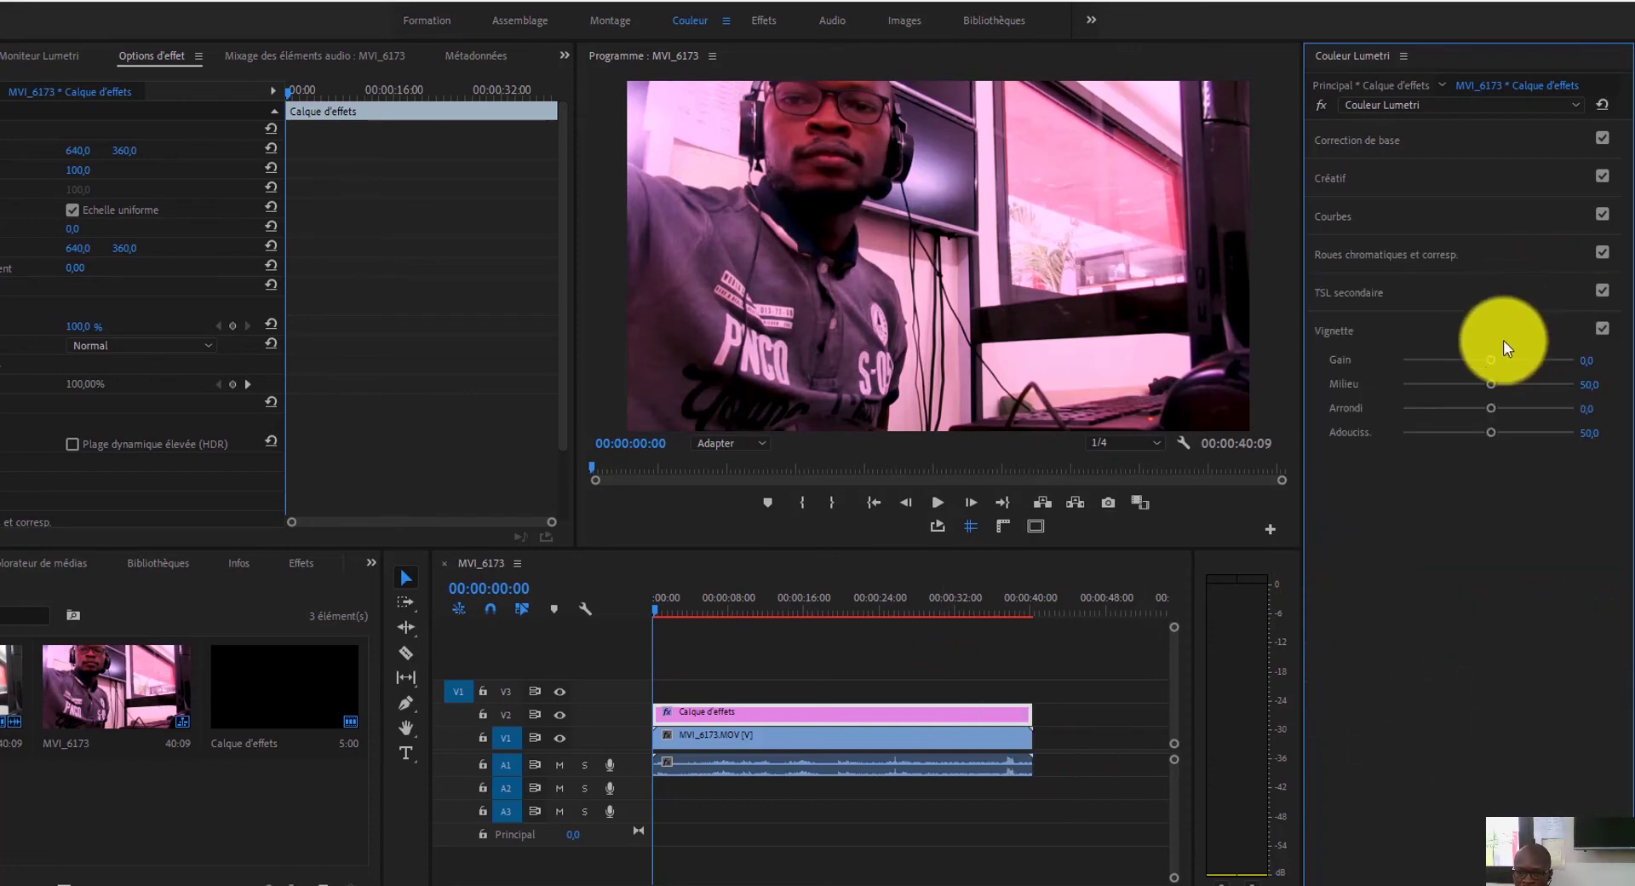
left_click_drag(1488, 366, 1579, 413)
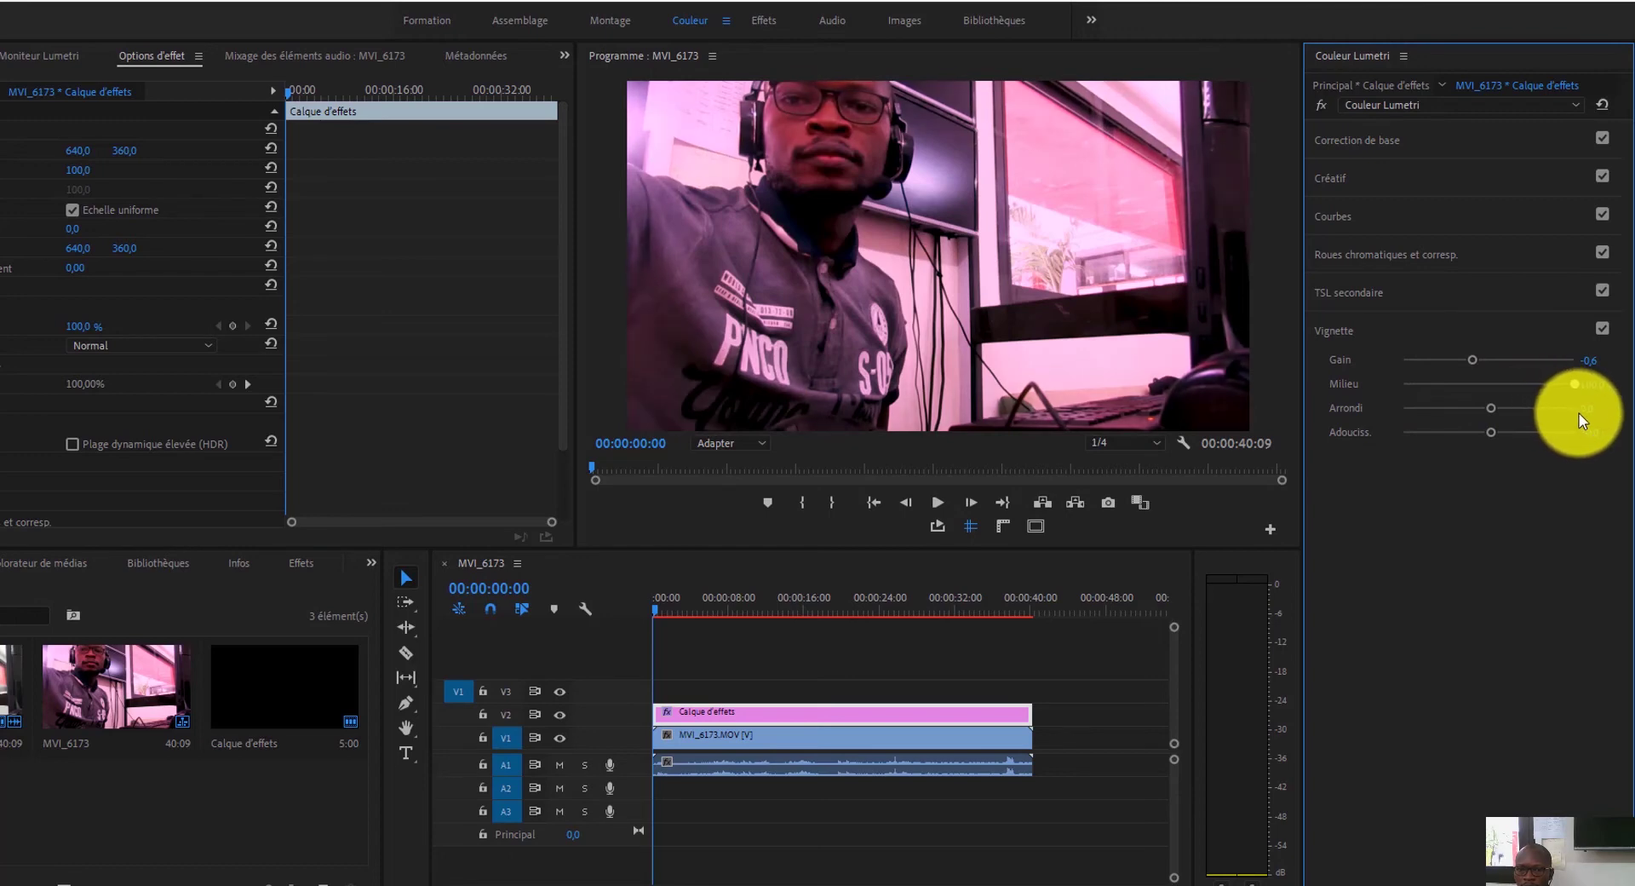
left_click_drag(1479, 359, 1366, 322)
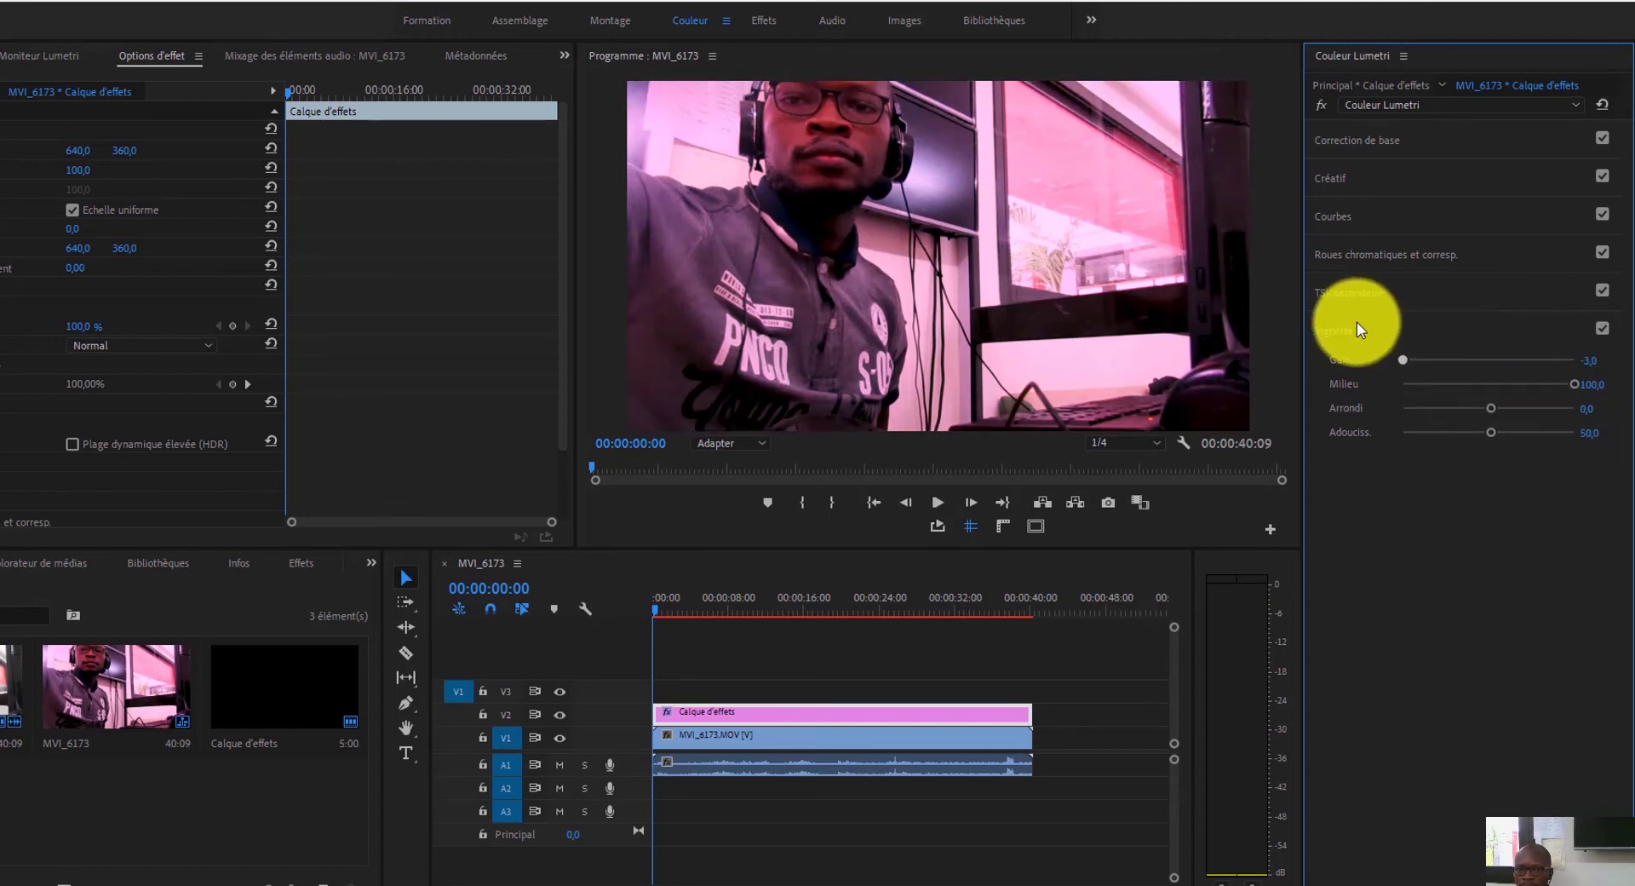
left_click_drag(1493, 413, 1418, 432)
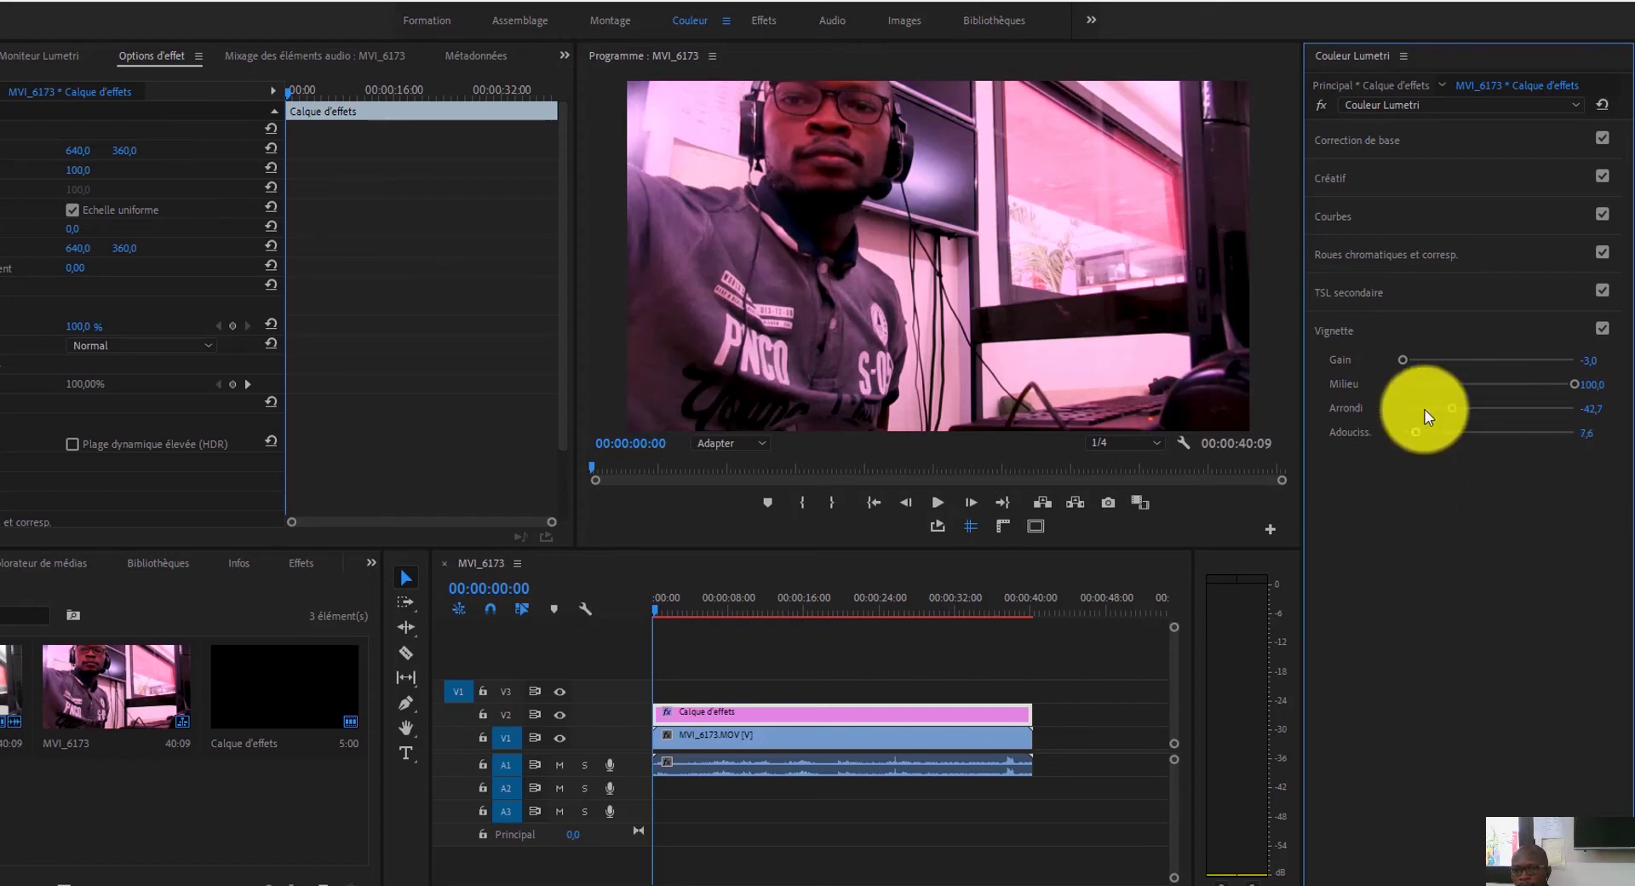
left_click_drag(1451, 410, 1570, 446)
left_click_drag(1466, 362, 1477, 391)
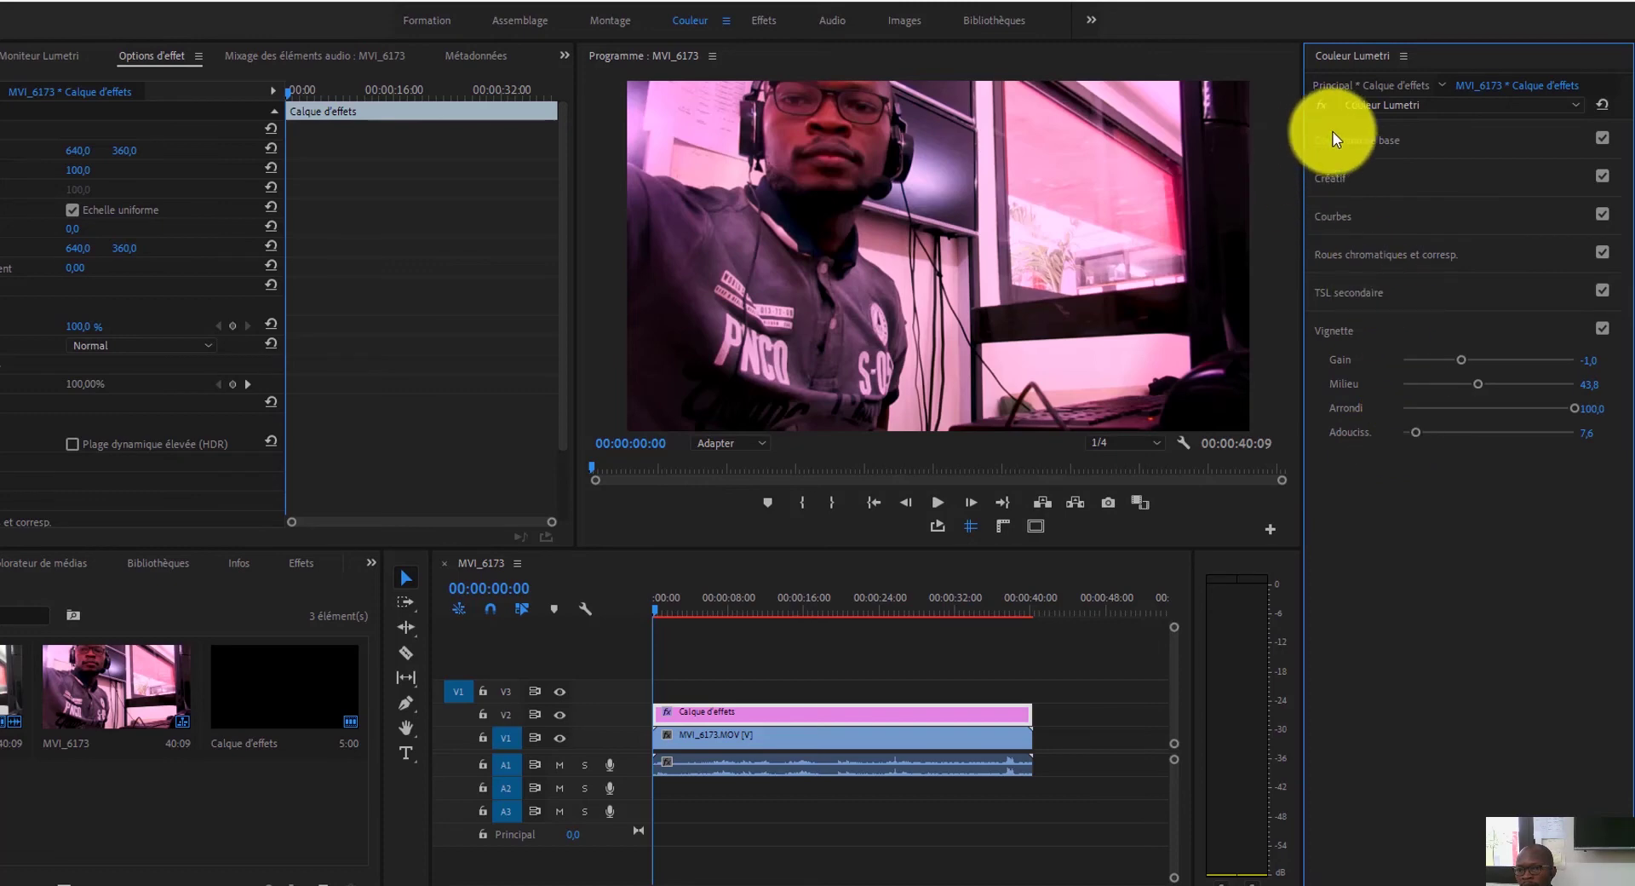
Save the adjustment layer's Lumetri grade as a preset named masterclass with the type Echelle.
left_click(1424, 252)
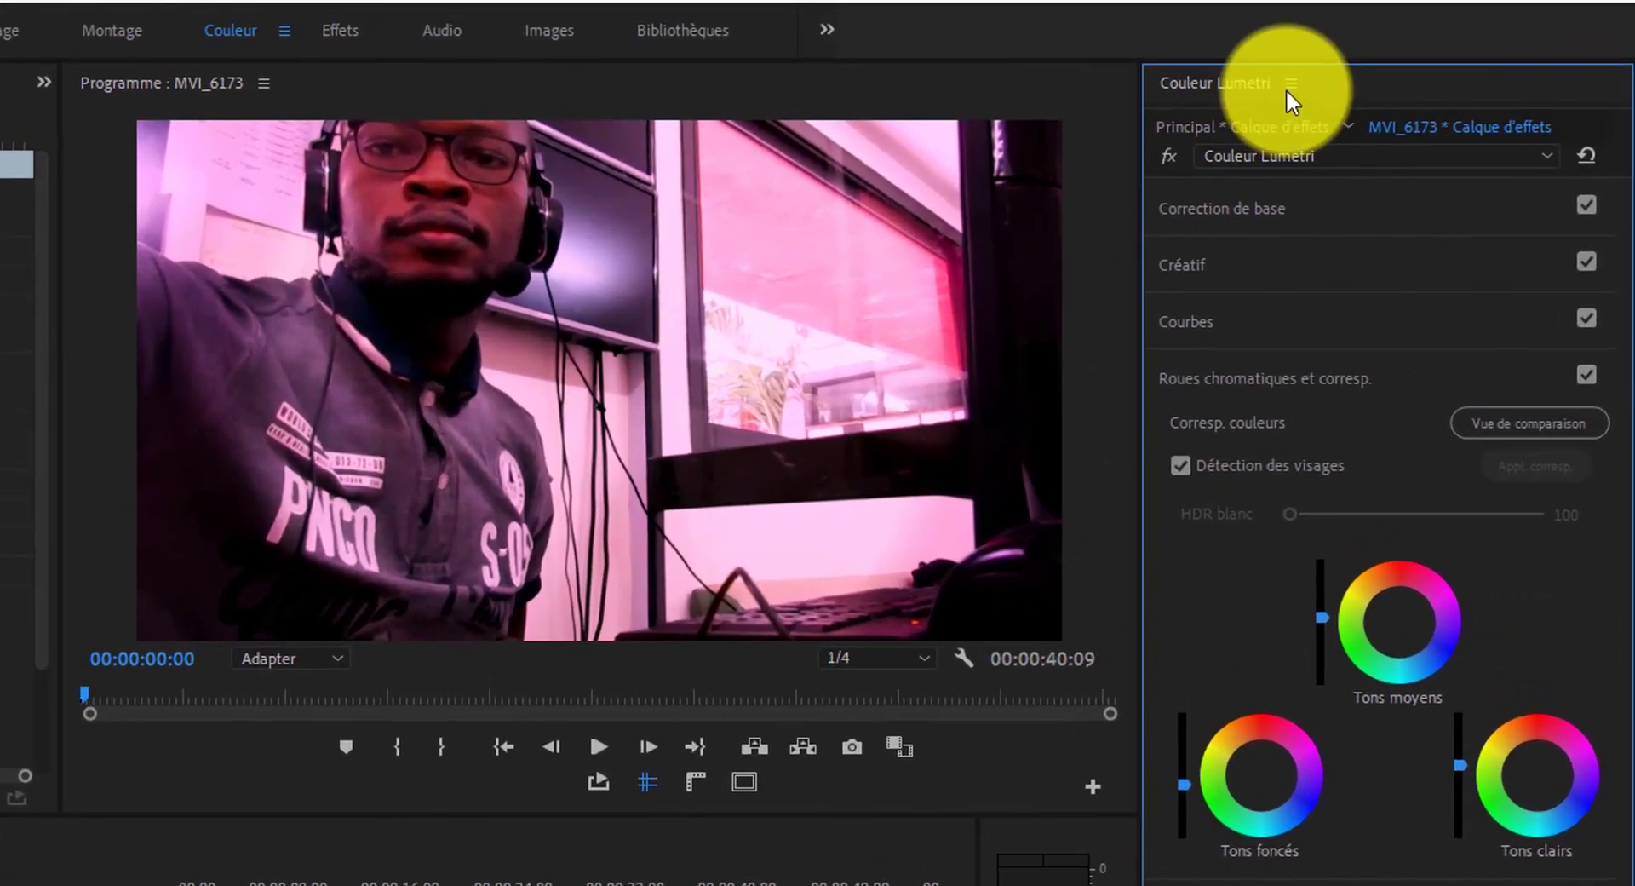
left_click(1290, 82)
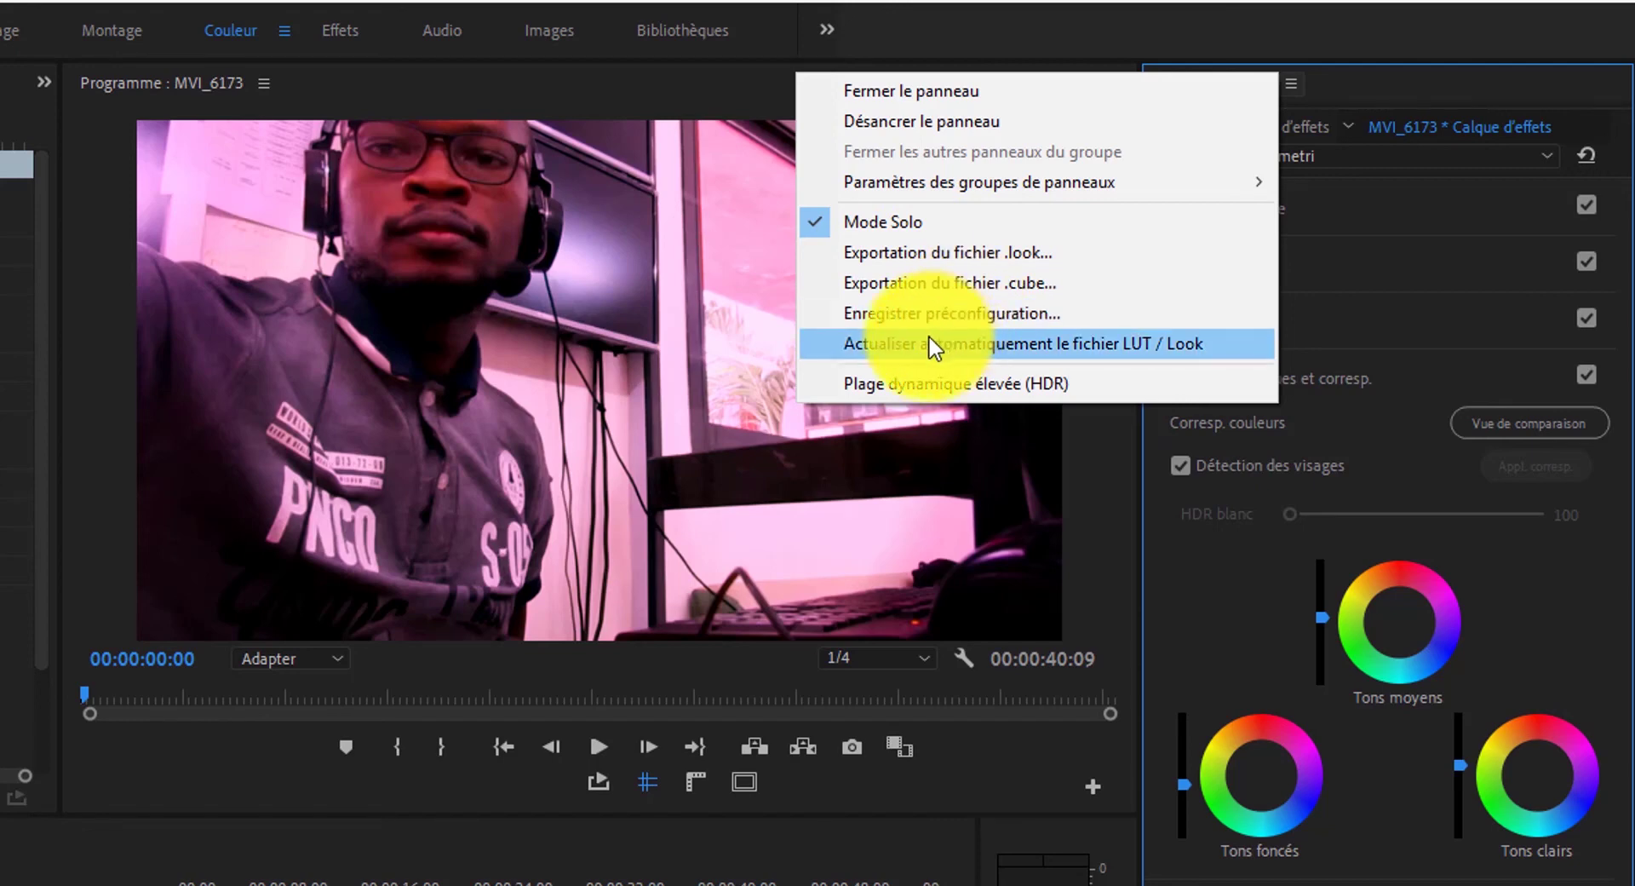
left_click(869, 322)
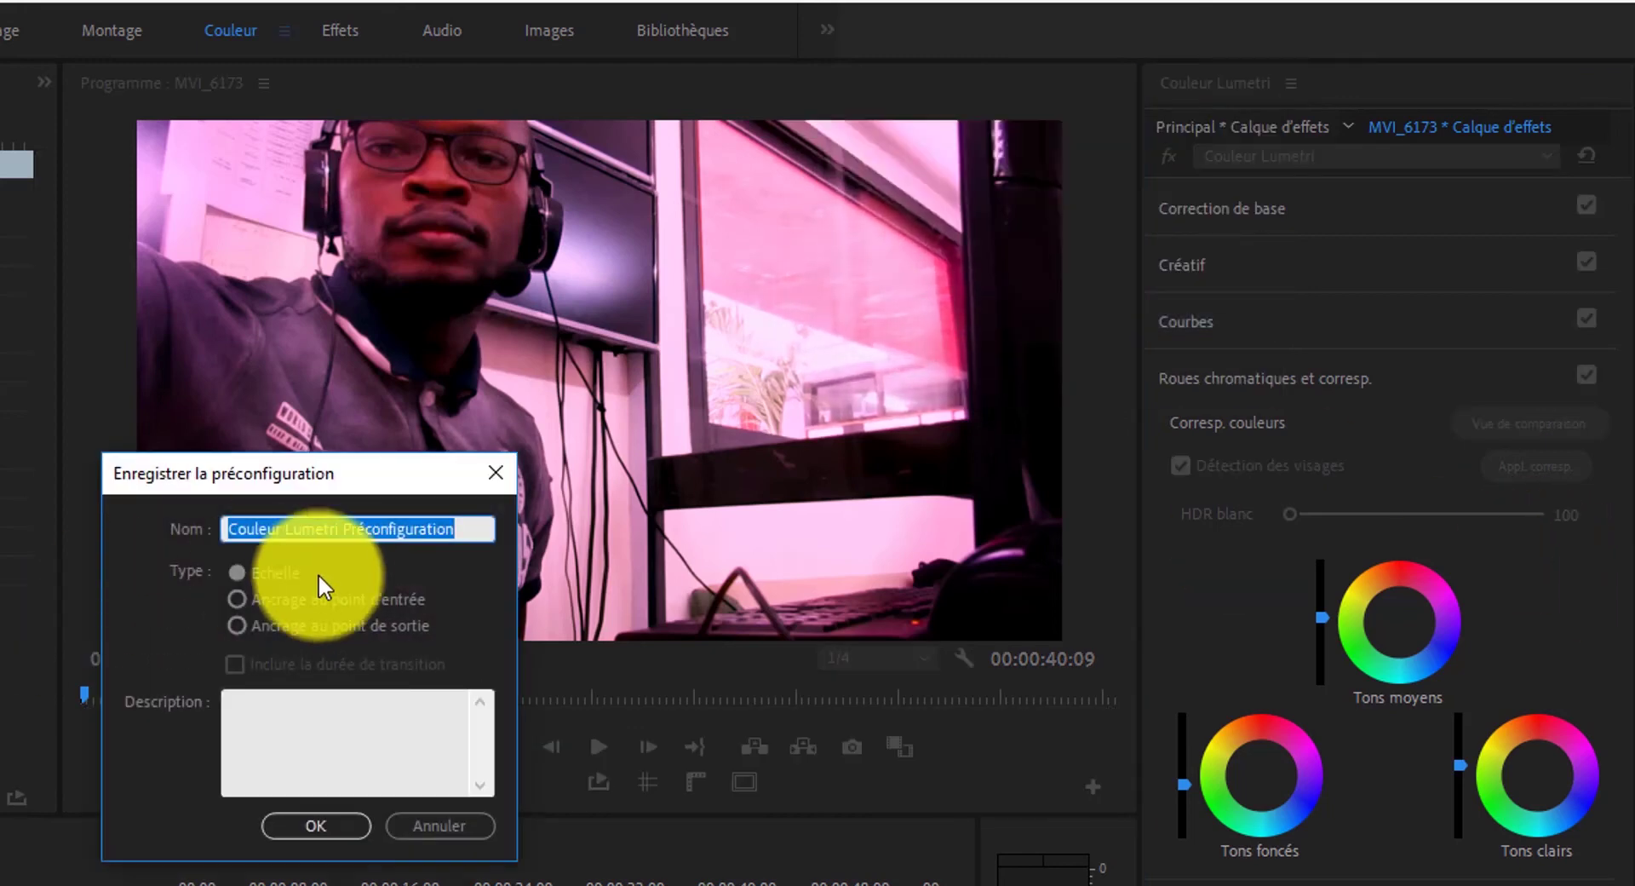
type("mas")
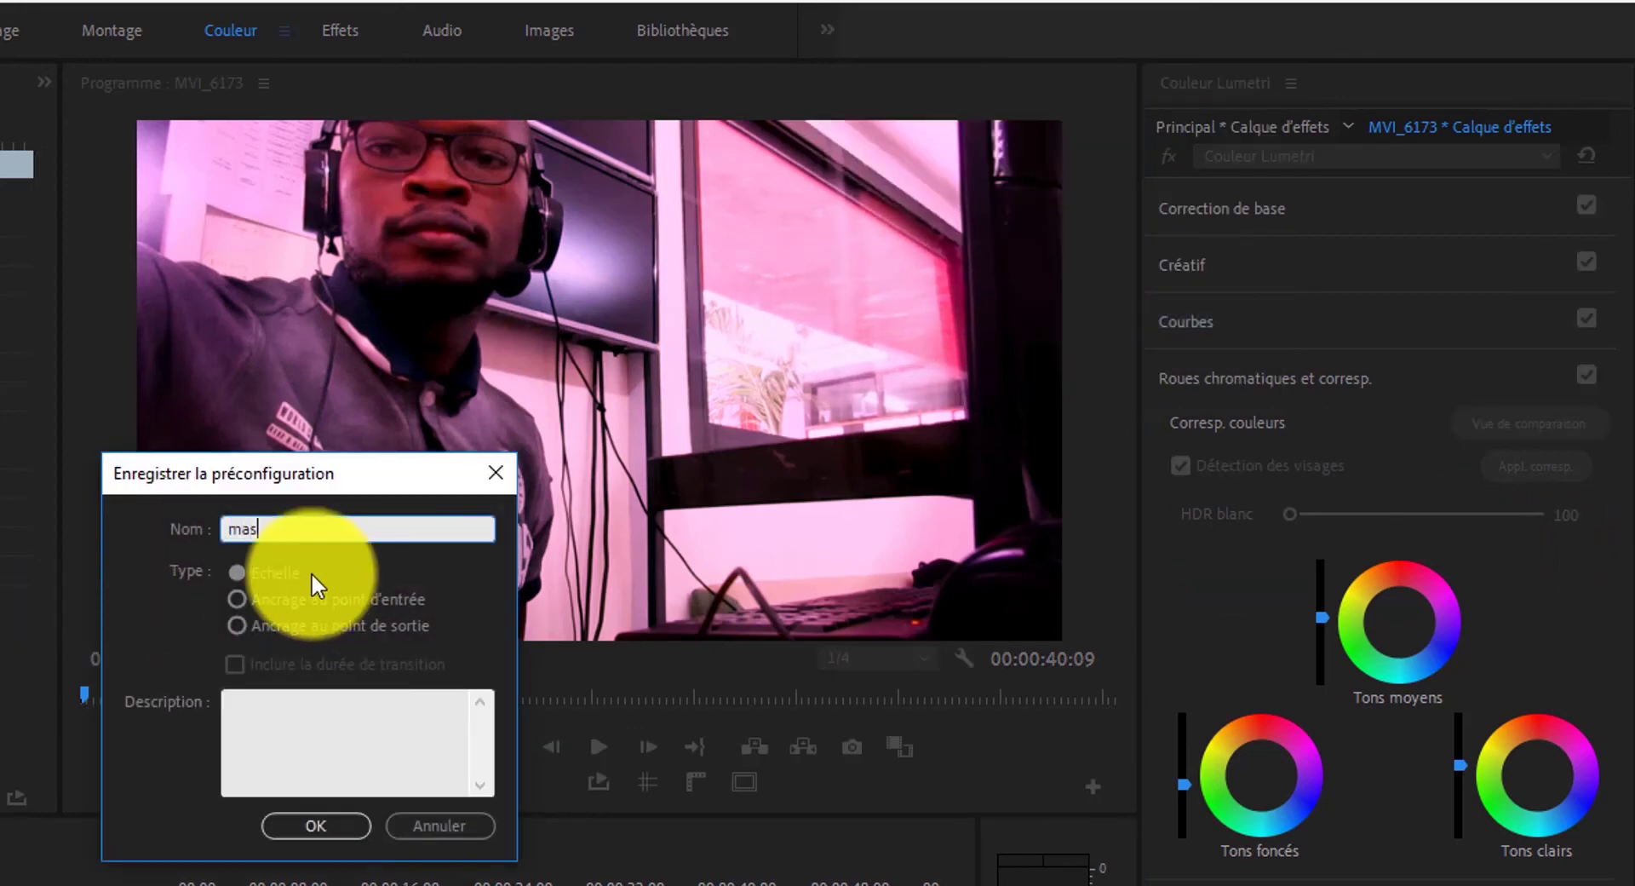
type("terclass")
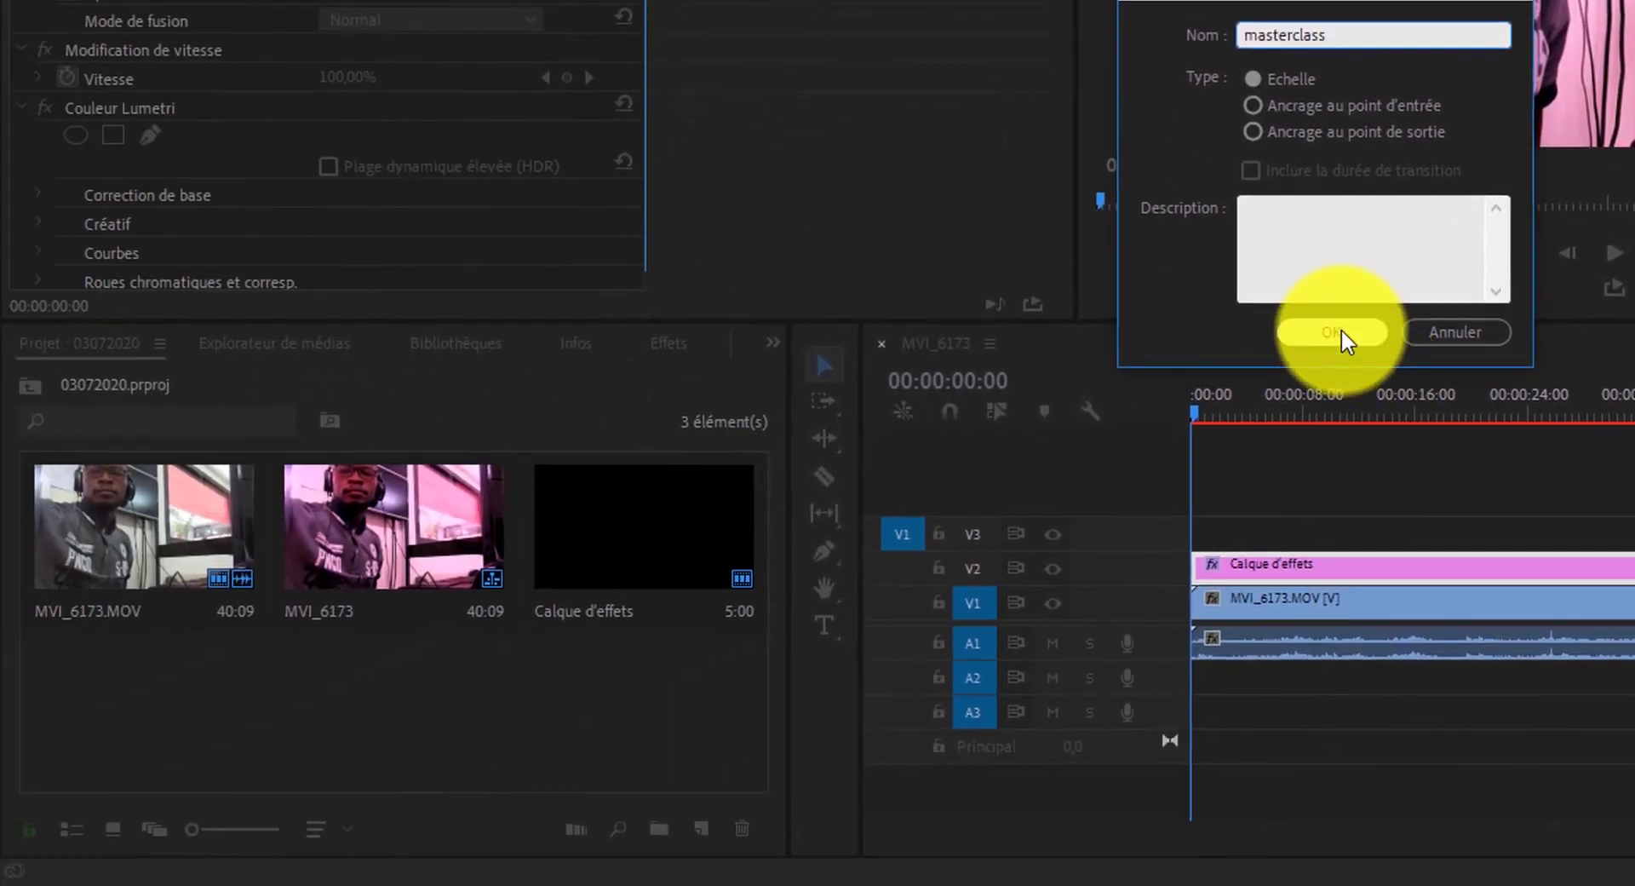
left_click(1334, 333)
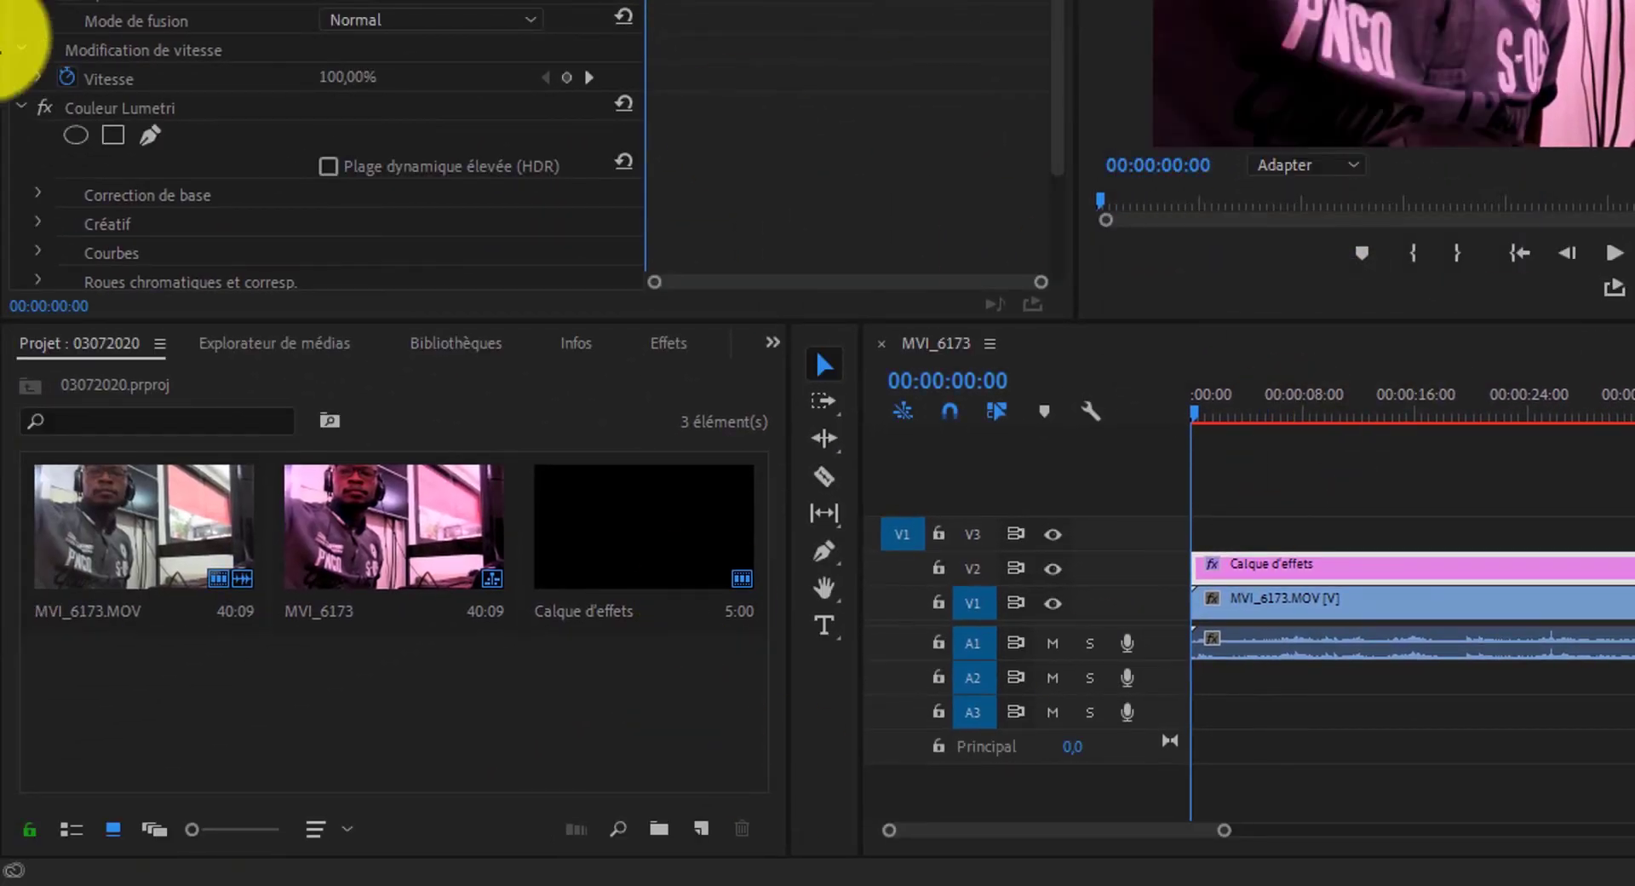
Locate the saved masterclass preset under Préconfigurations in the effects library.
left_click(664, 351)
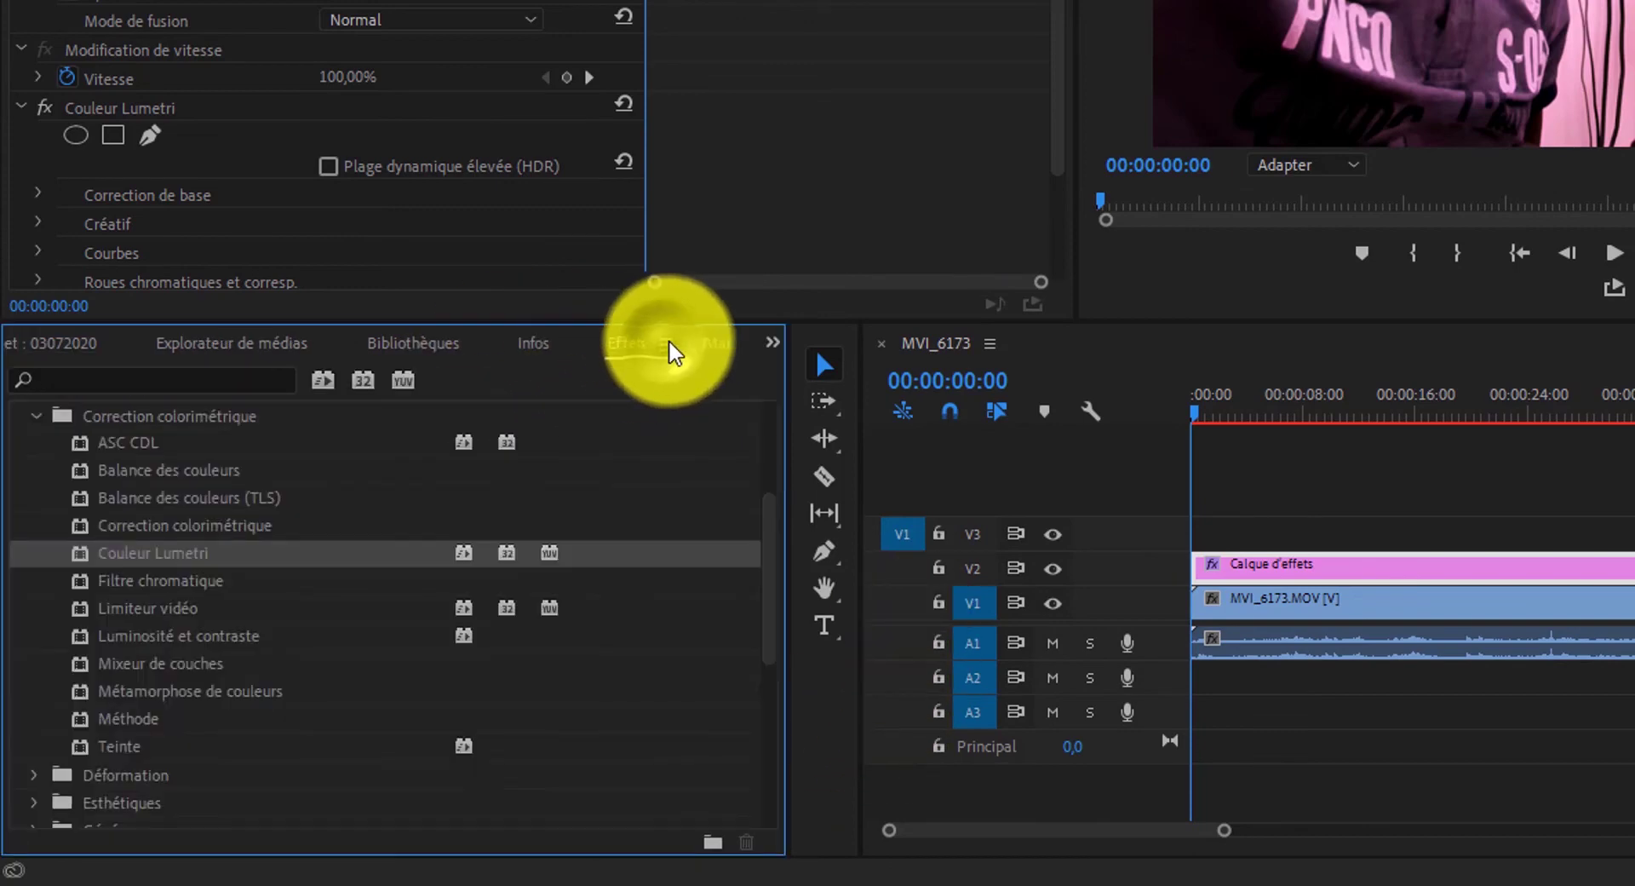
left_click(39, 417)
scroll(51, 439, "up", 2)
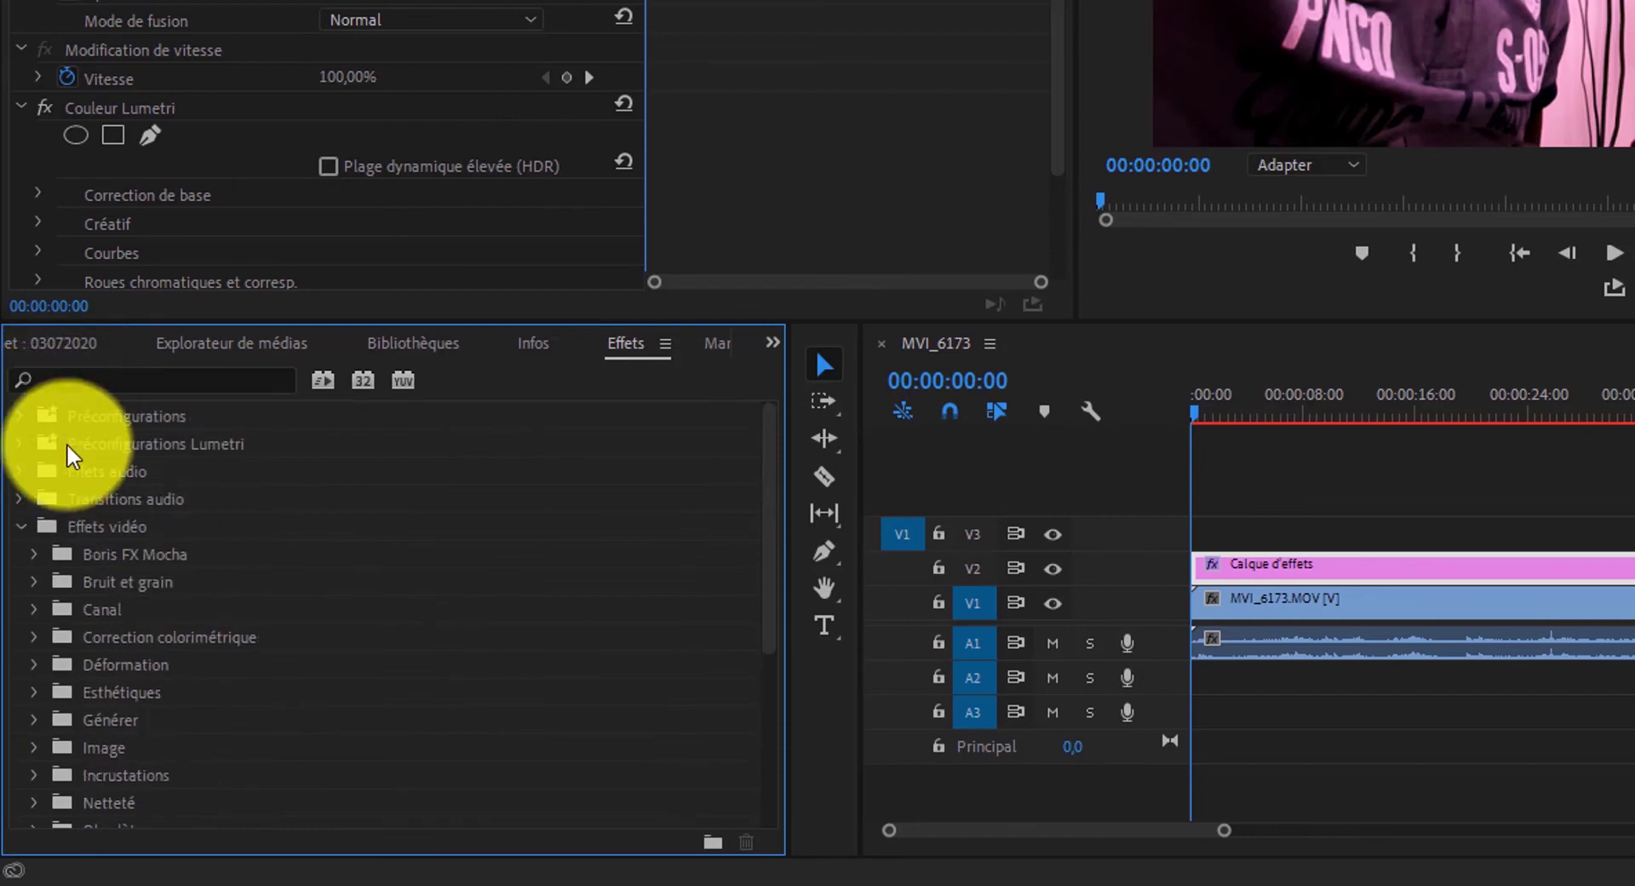
left_click(21, 416)
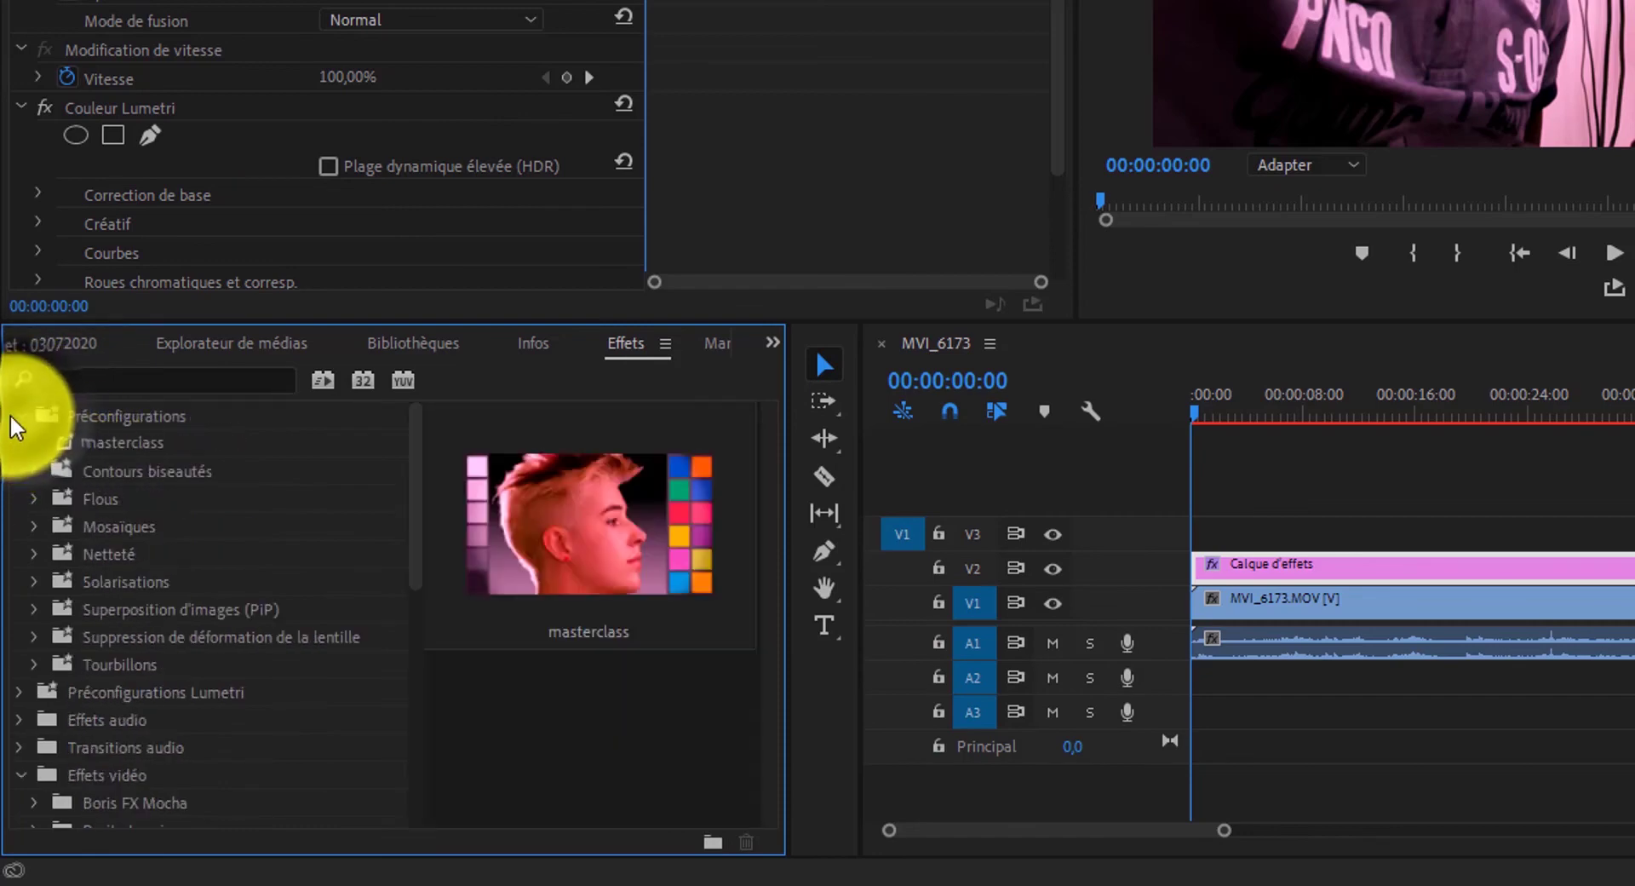
left_click(121, 451)
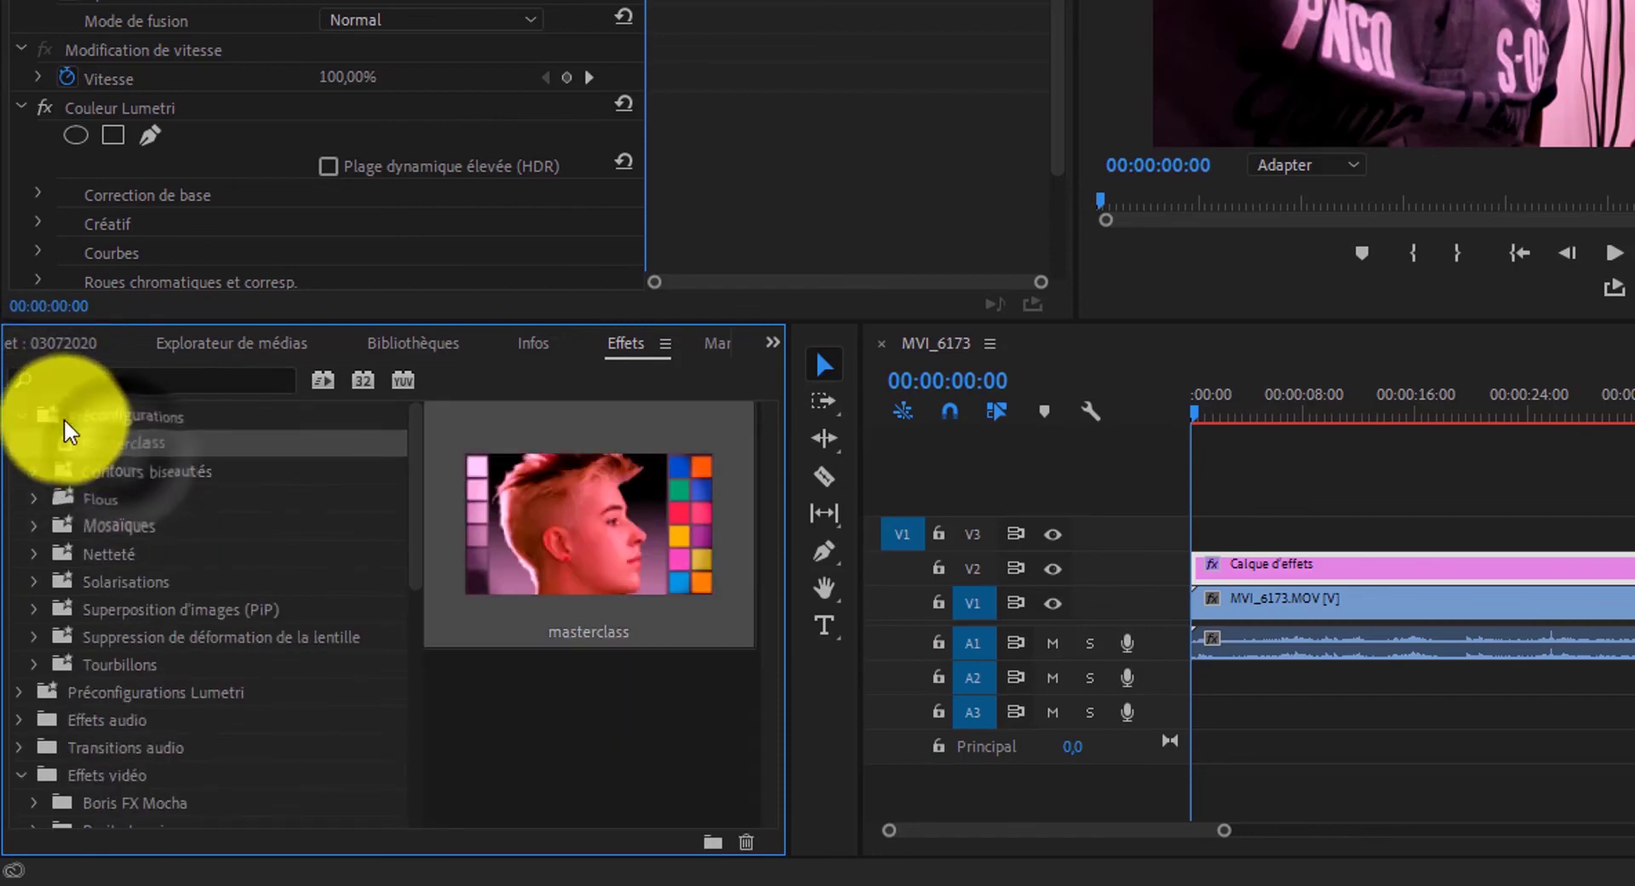
left_click_drag(95, 452, 1367, 558)
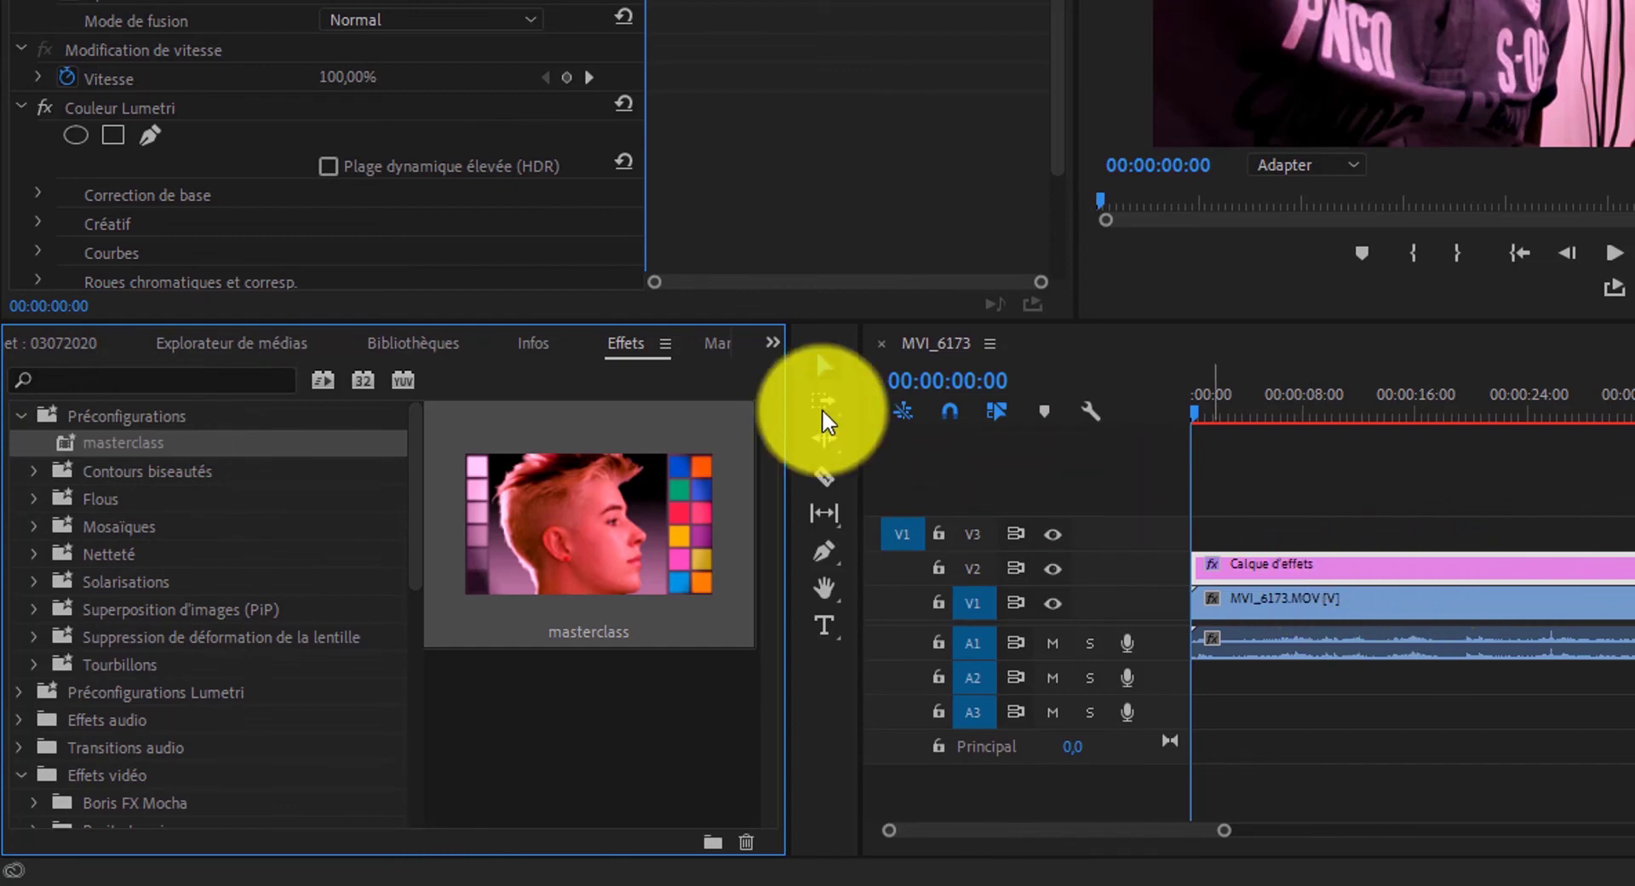
Import MVI_5958.mp4, place it on V2 directly after the existing adjustment layer, and move the playhead to 00:00:46:27.
left_click(22, 345)
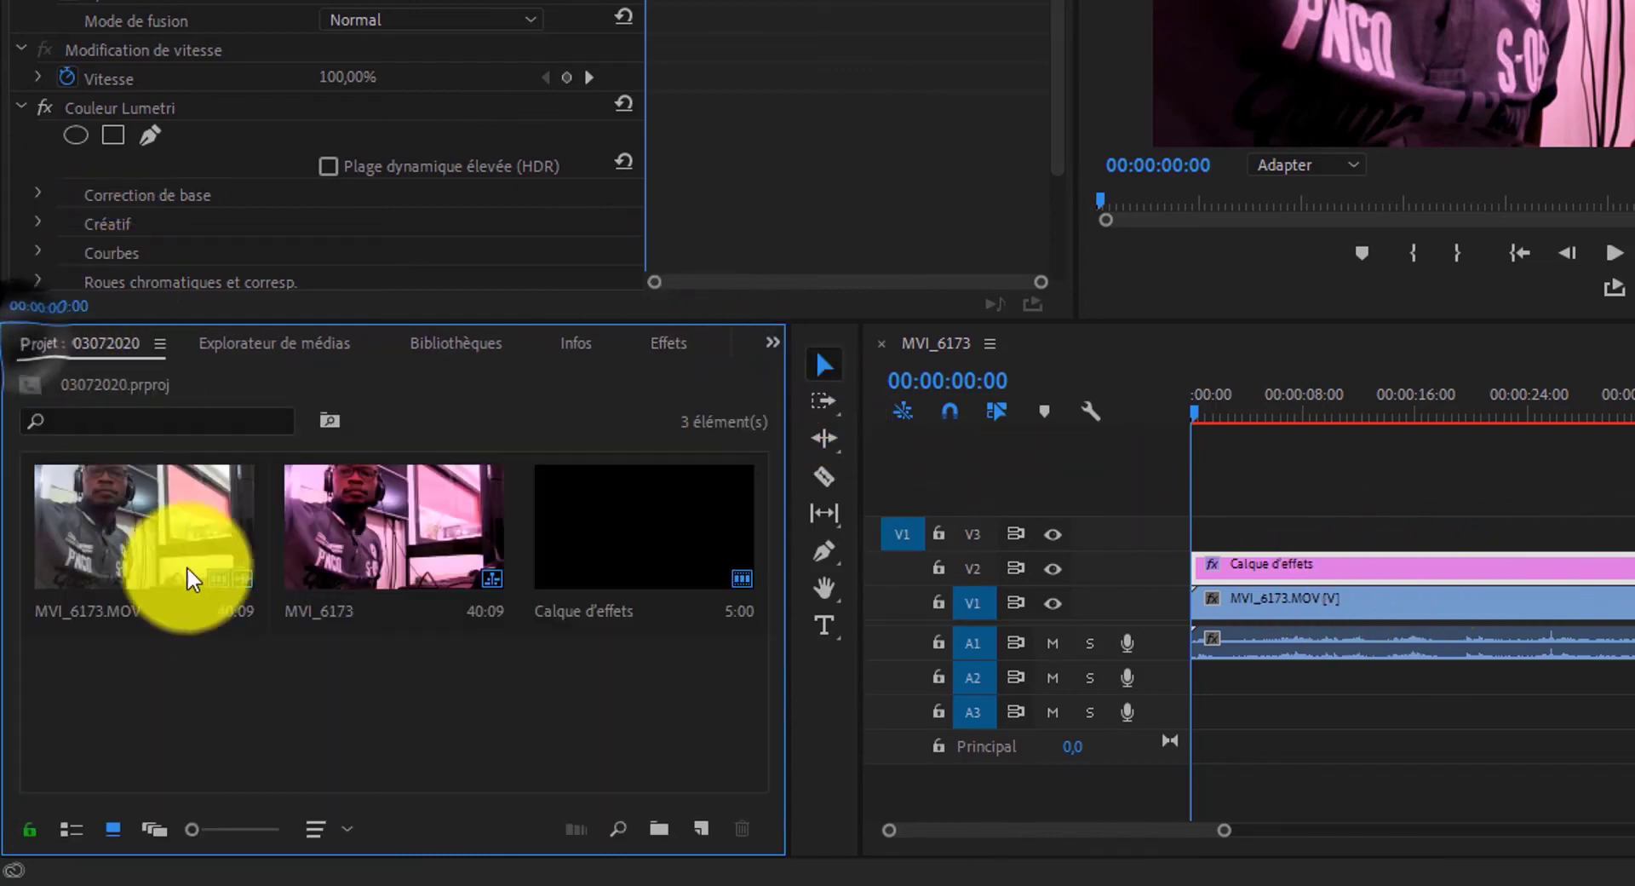
left_click(145, 548)
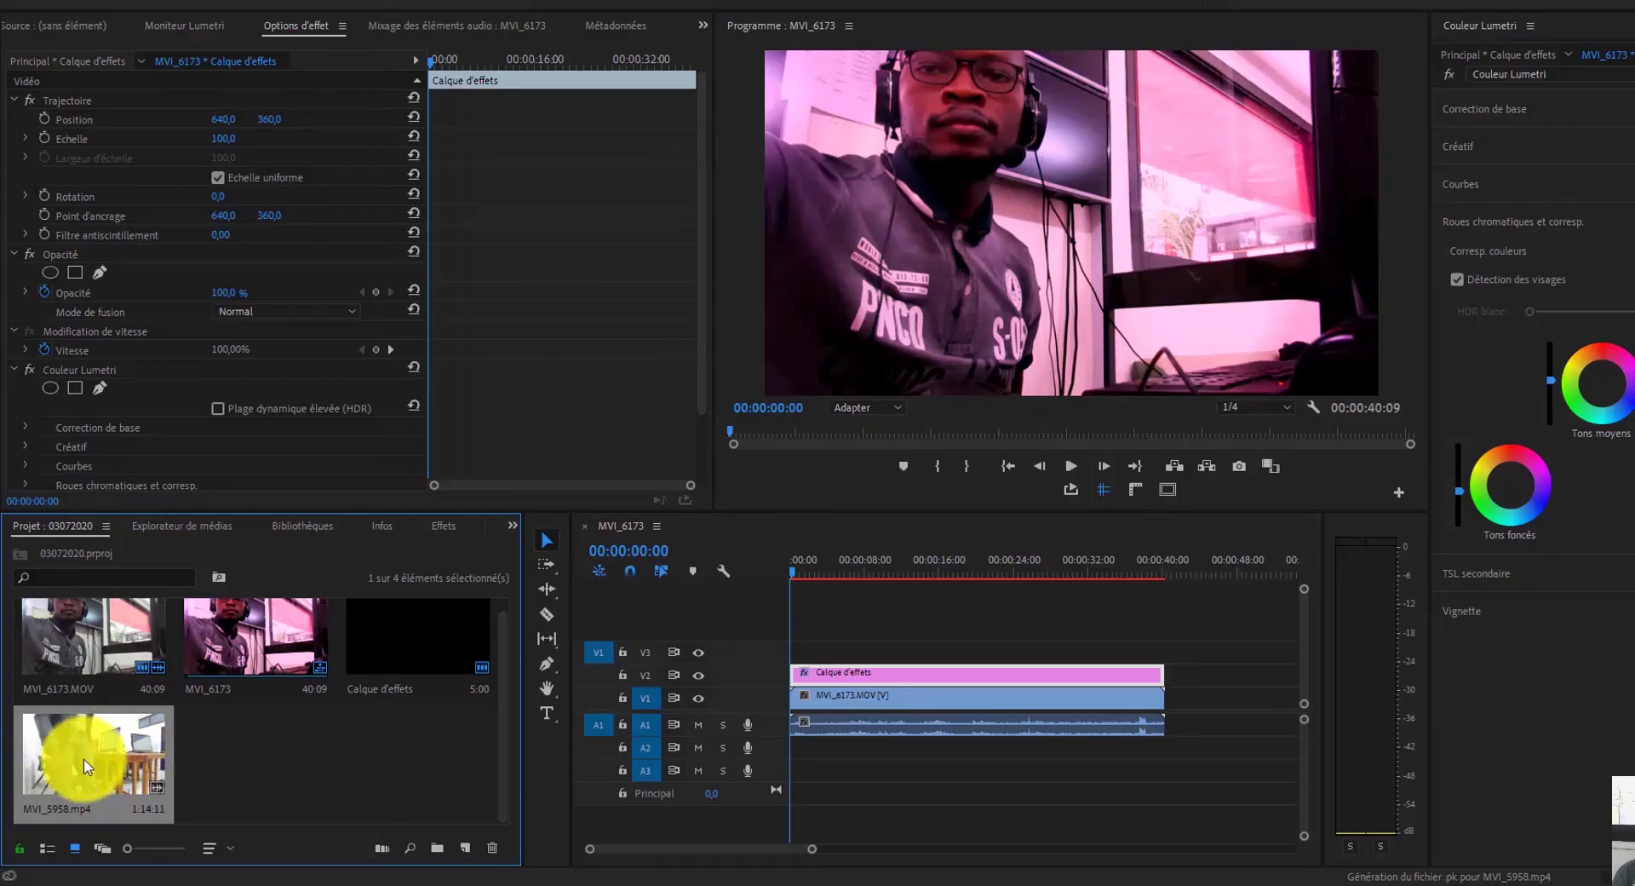
left_click_drag(85, 766, 1180, 674)
left_click(1193, 566)
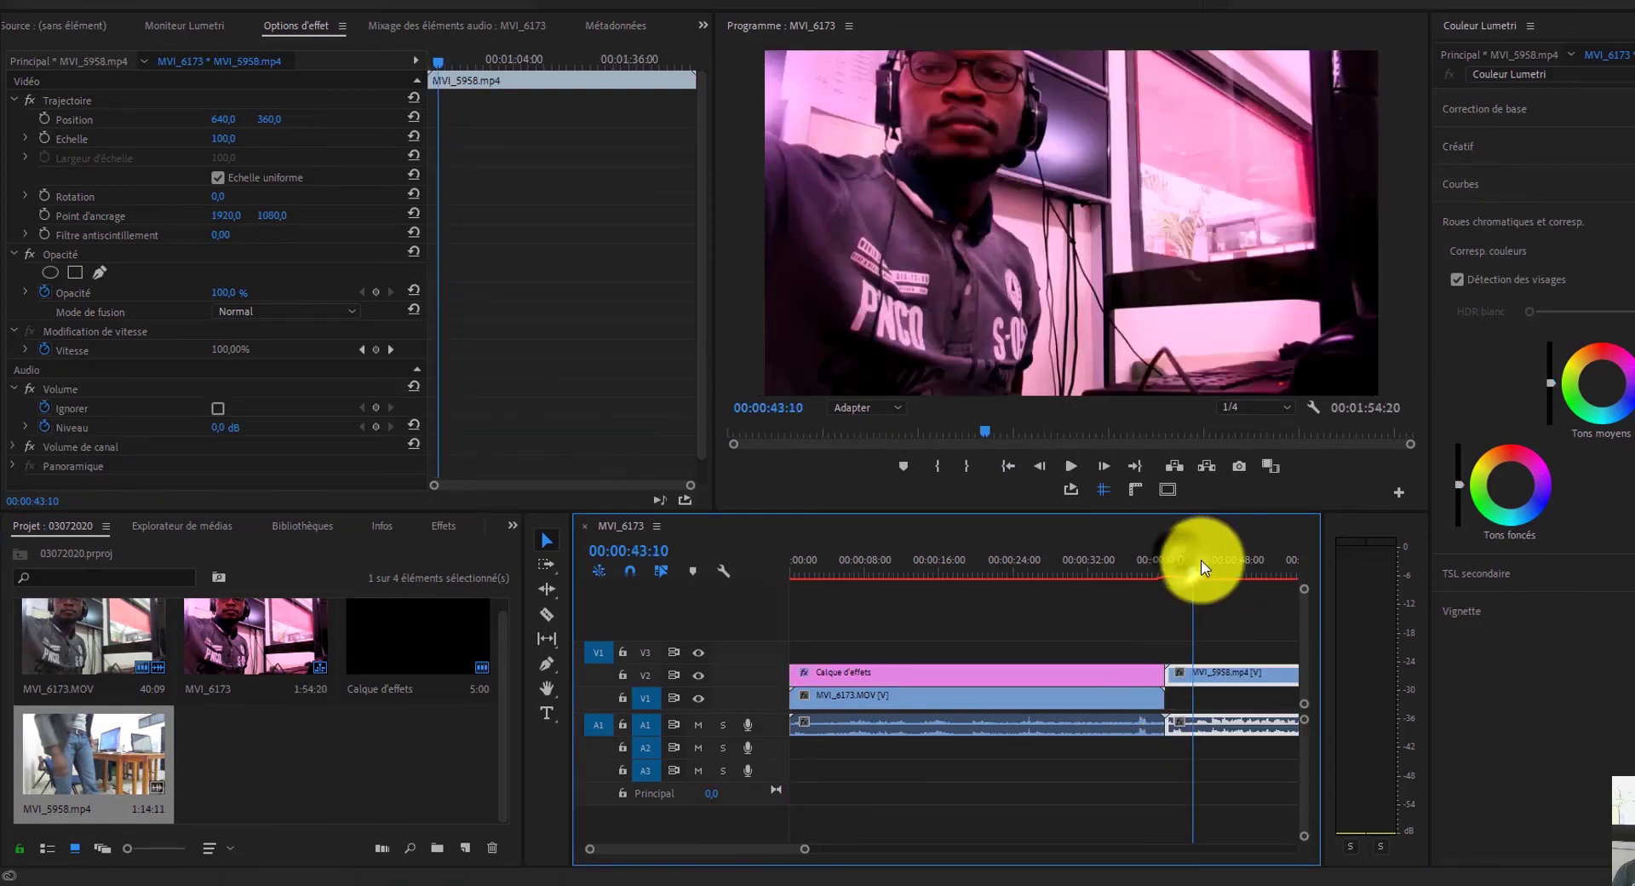
left_click_drag(1193, 579, 1226, 583)
Create a second adjustment layer at 1280 × 720, 29,97 i/s, and place it on V3 above MVI_5958.mp4 at the playhead.
left_click(347, 784)
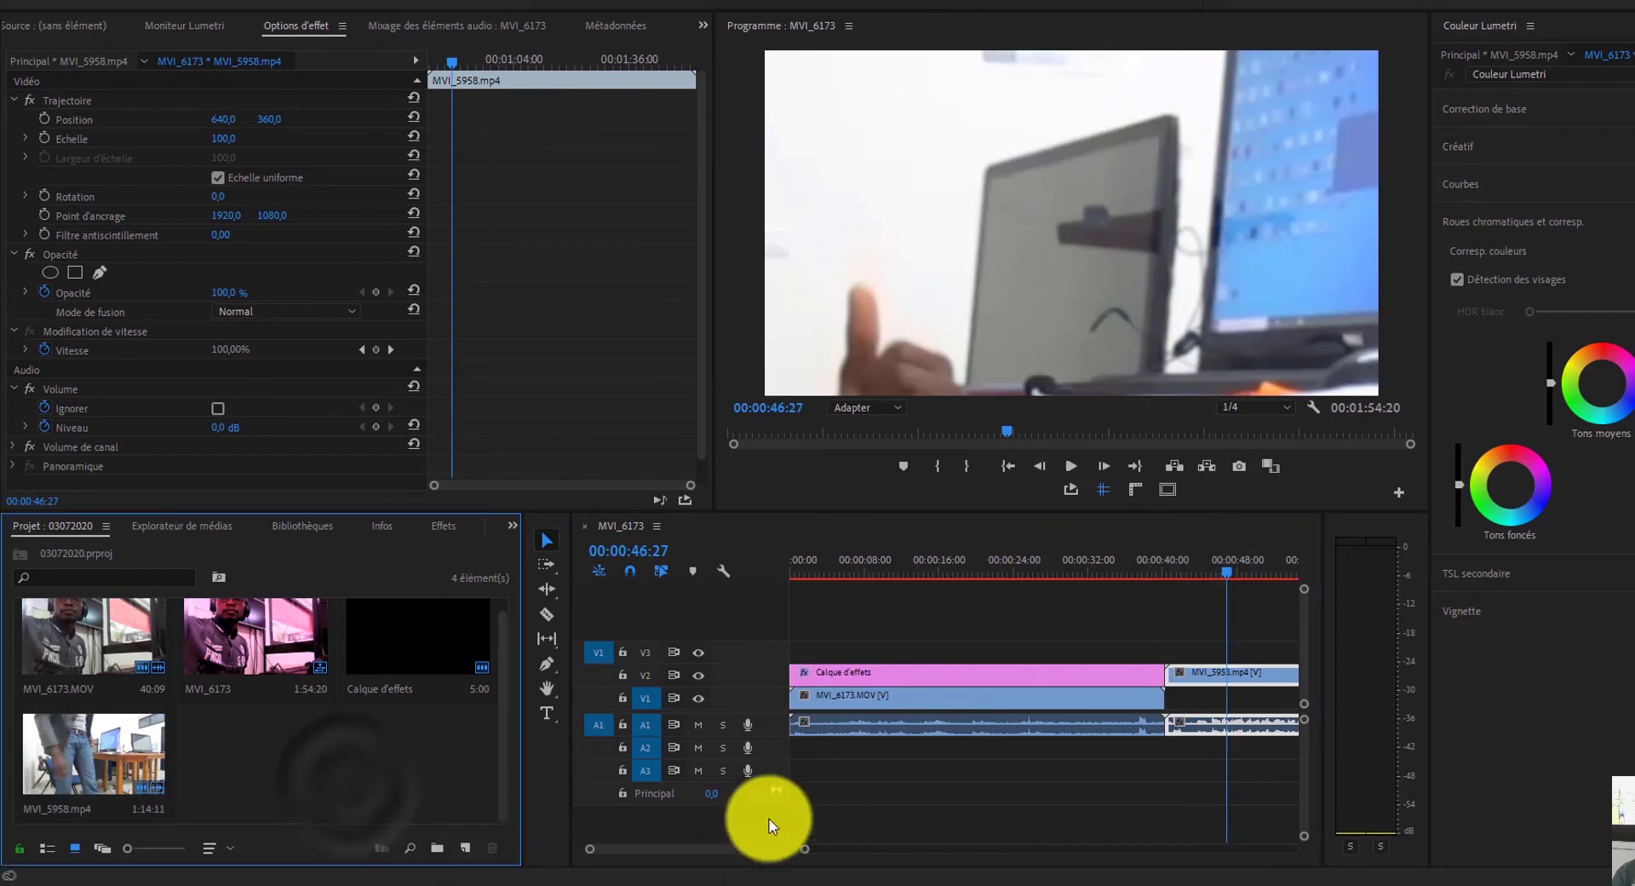
left_click(467, 846)
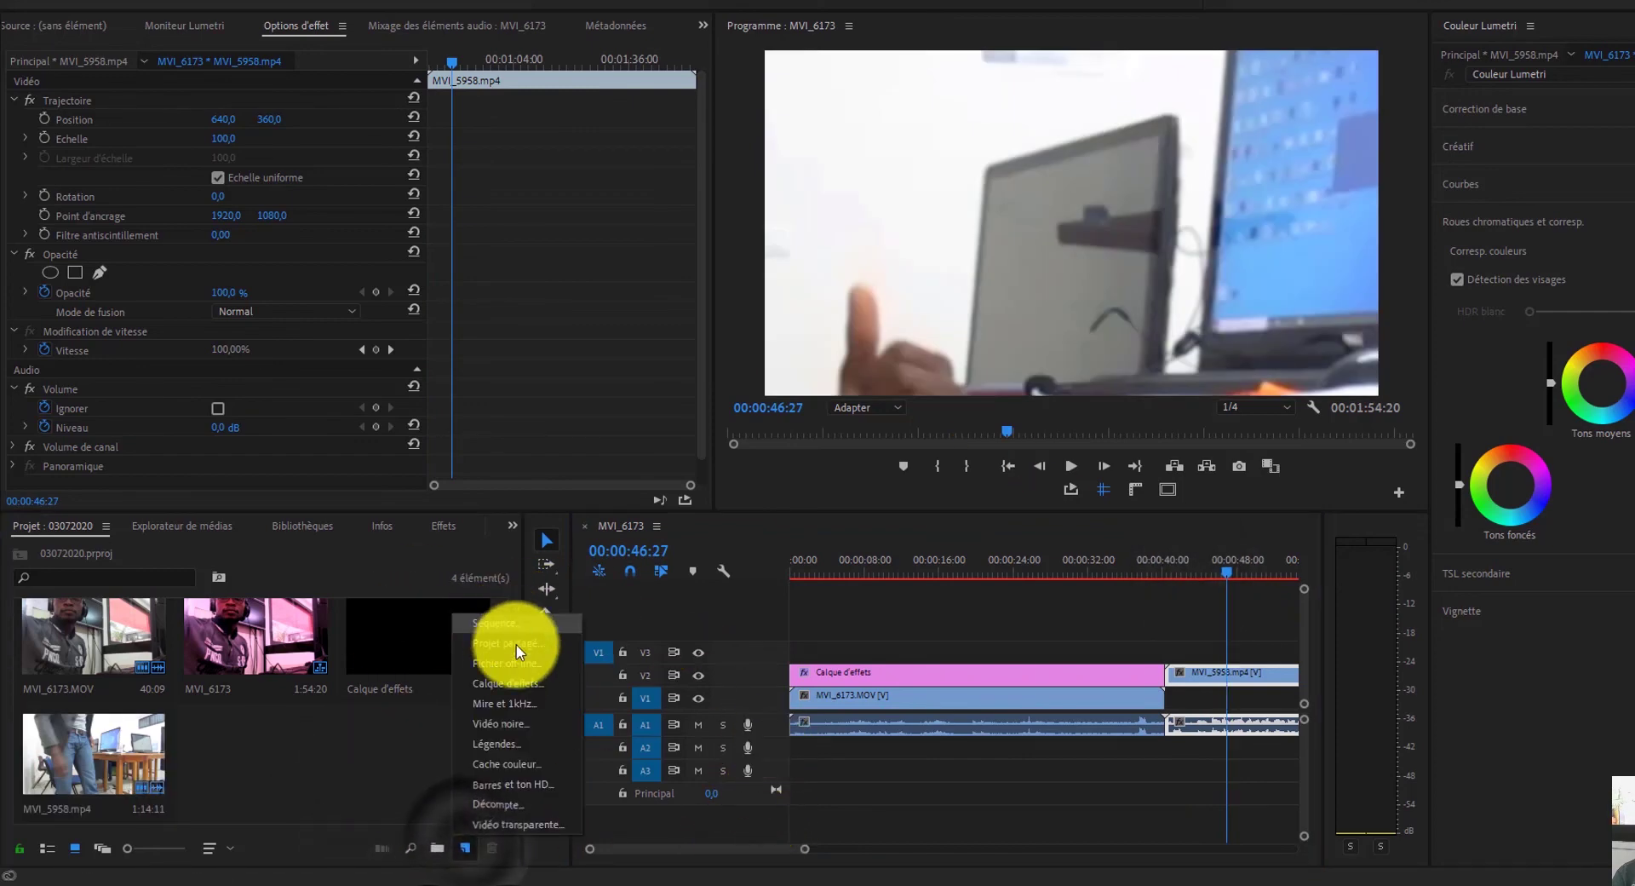
double_click(499, 681)
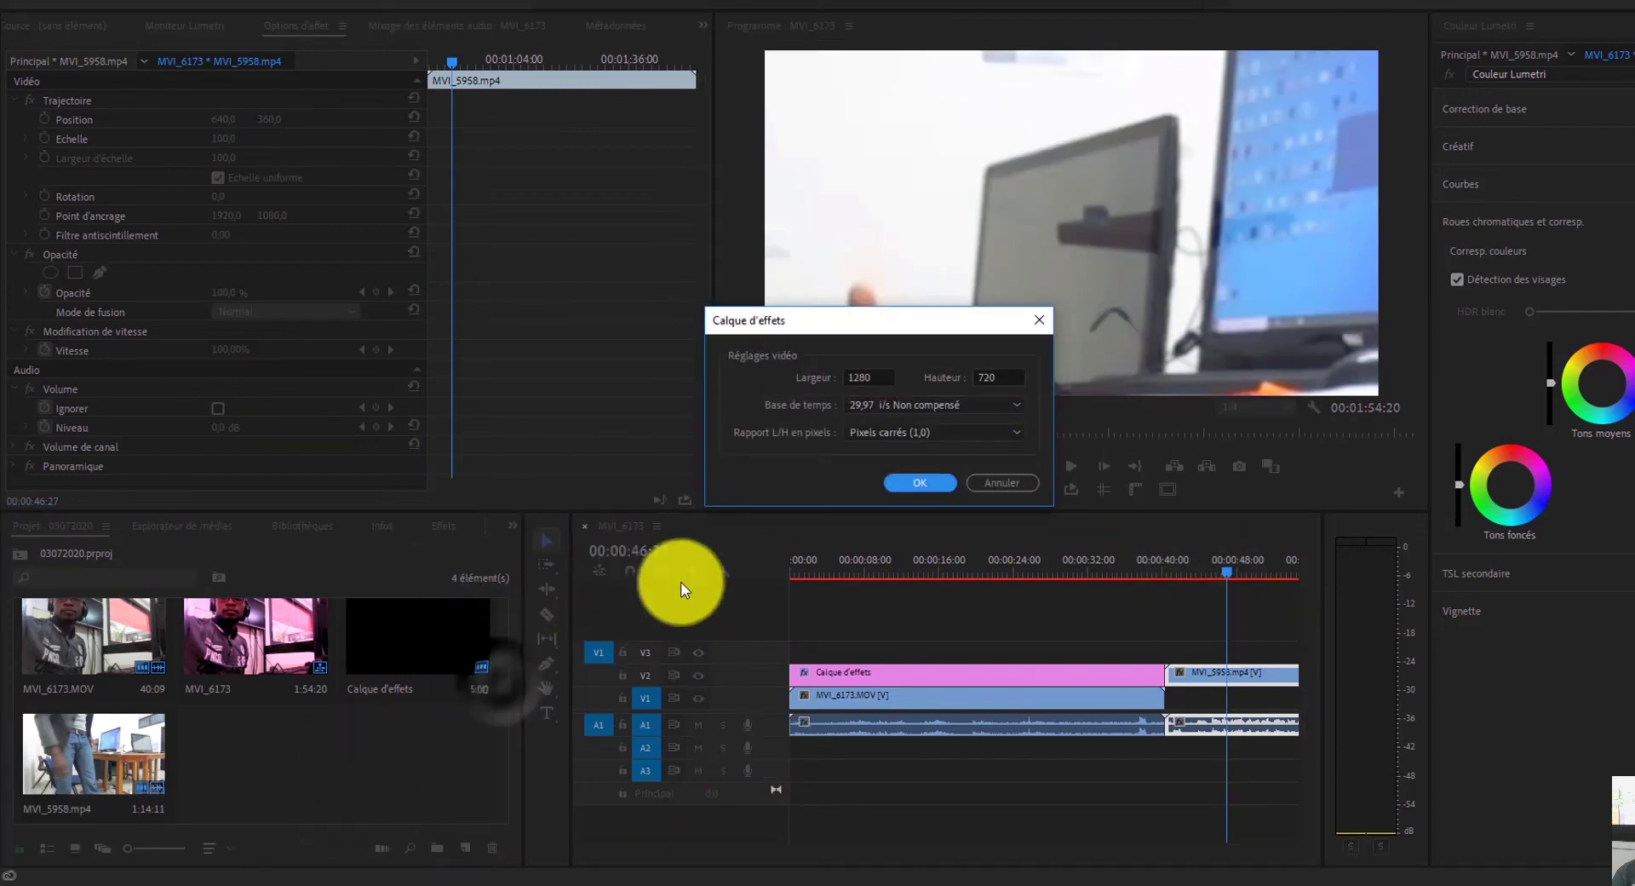
left_click(922, 482)
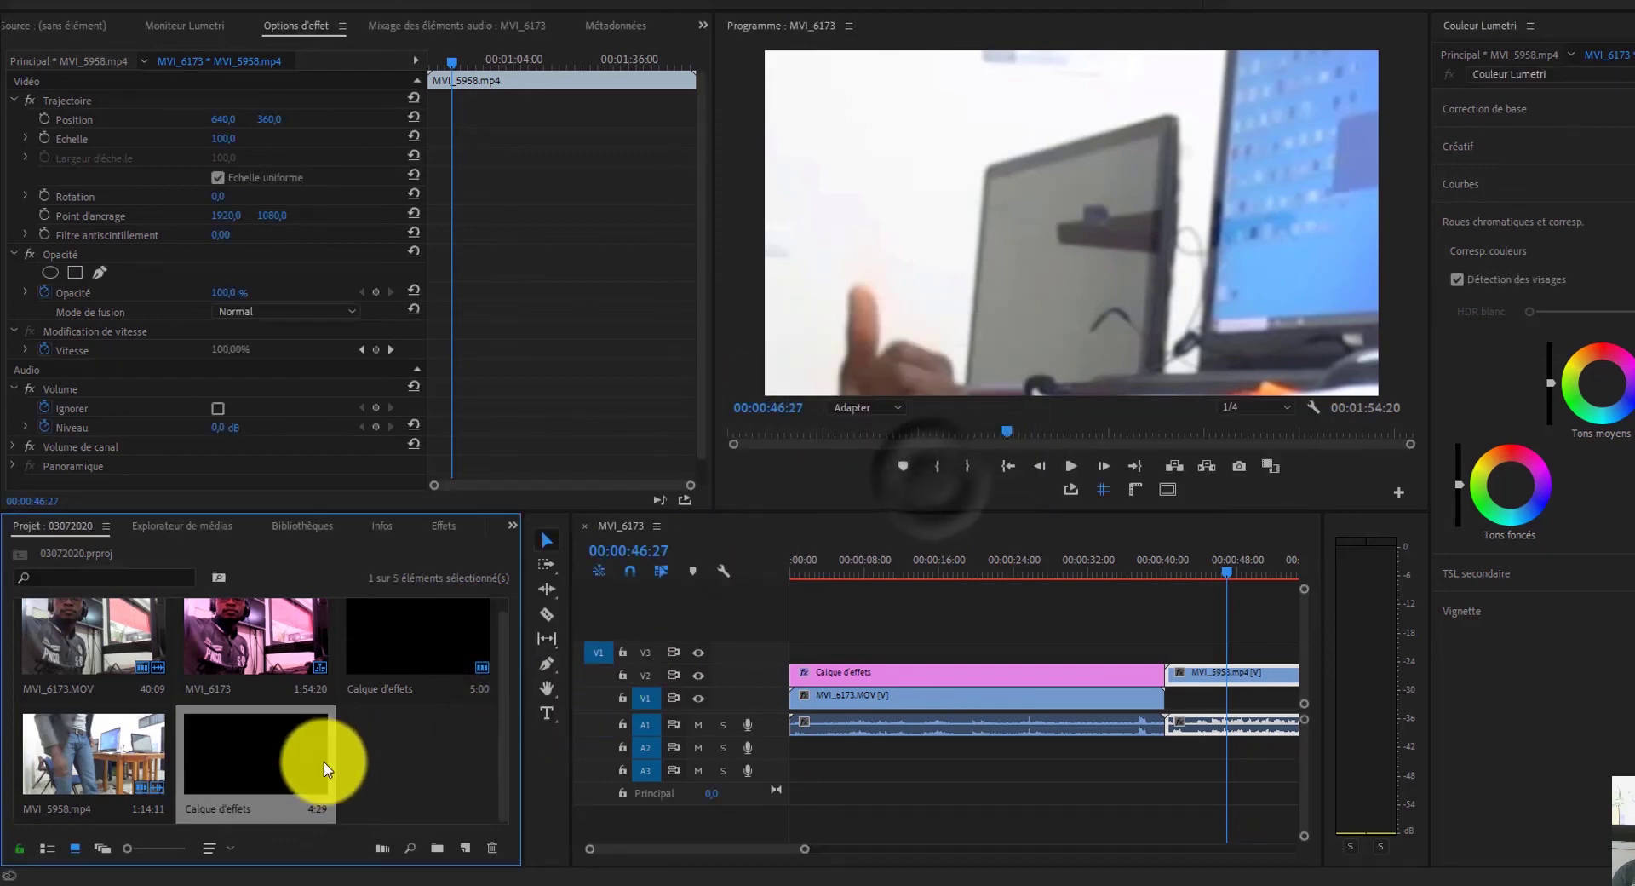
left_click_drag(852, 699, 1237, 654)
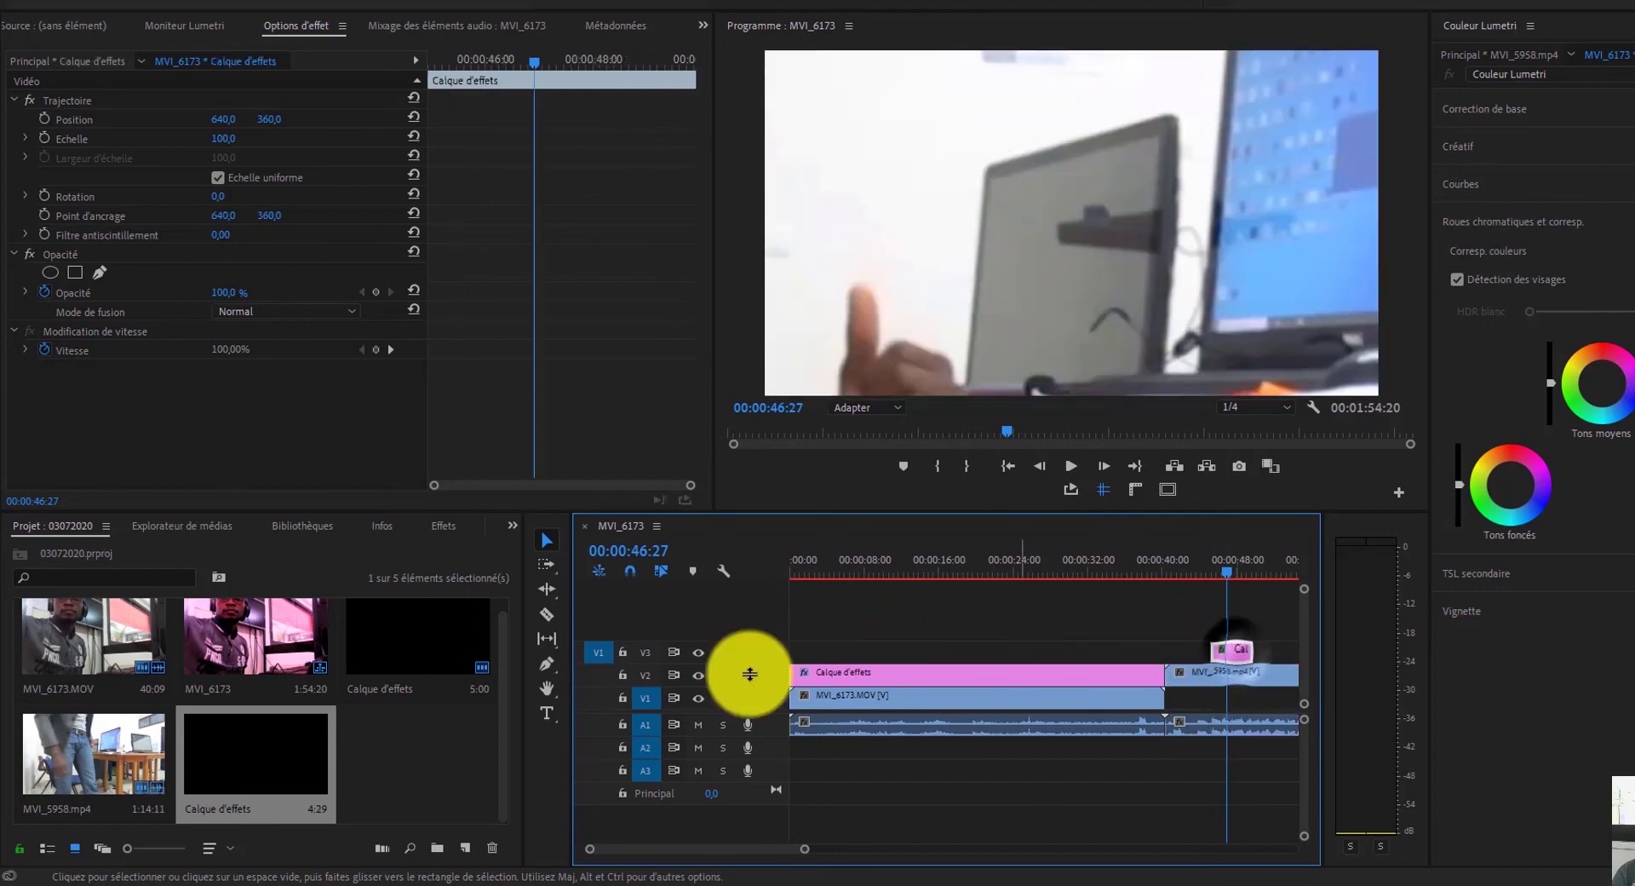
Apply the masterclass preset to the new adjustment layer on V3.
left_click(443, 526)
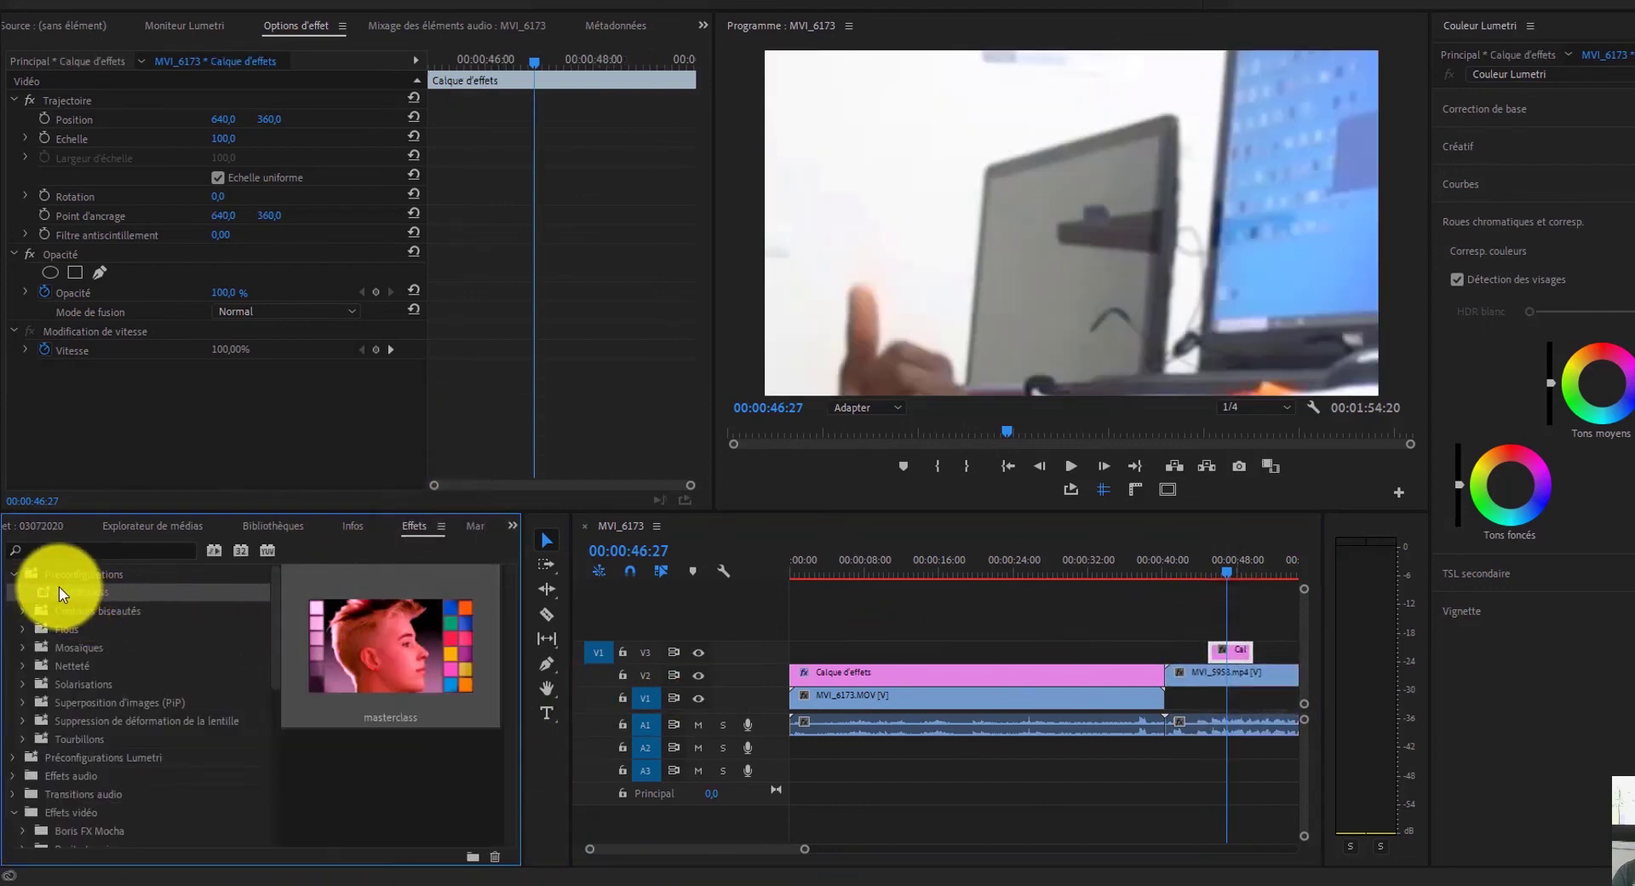
left_click_drag(58, 586, 1147, 709)
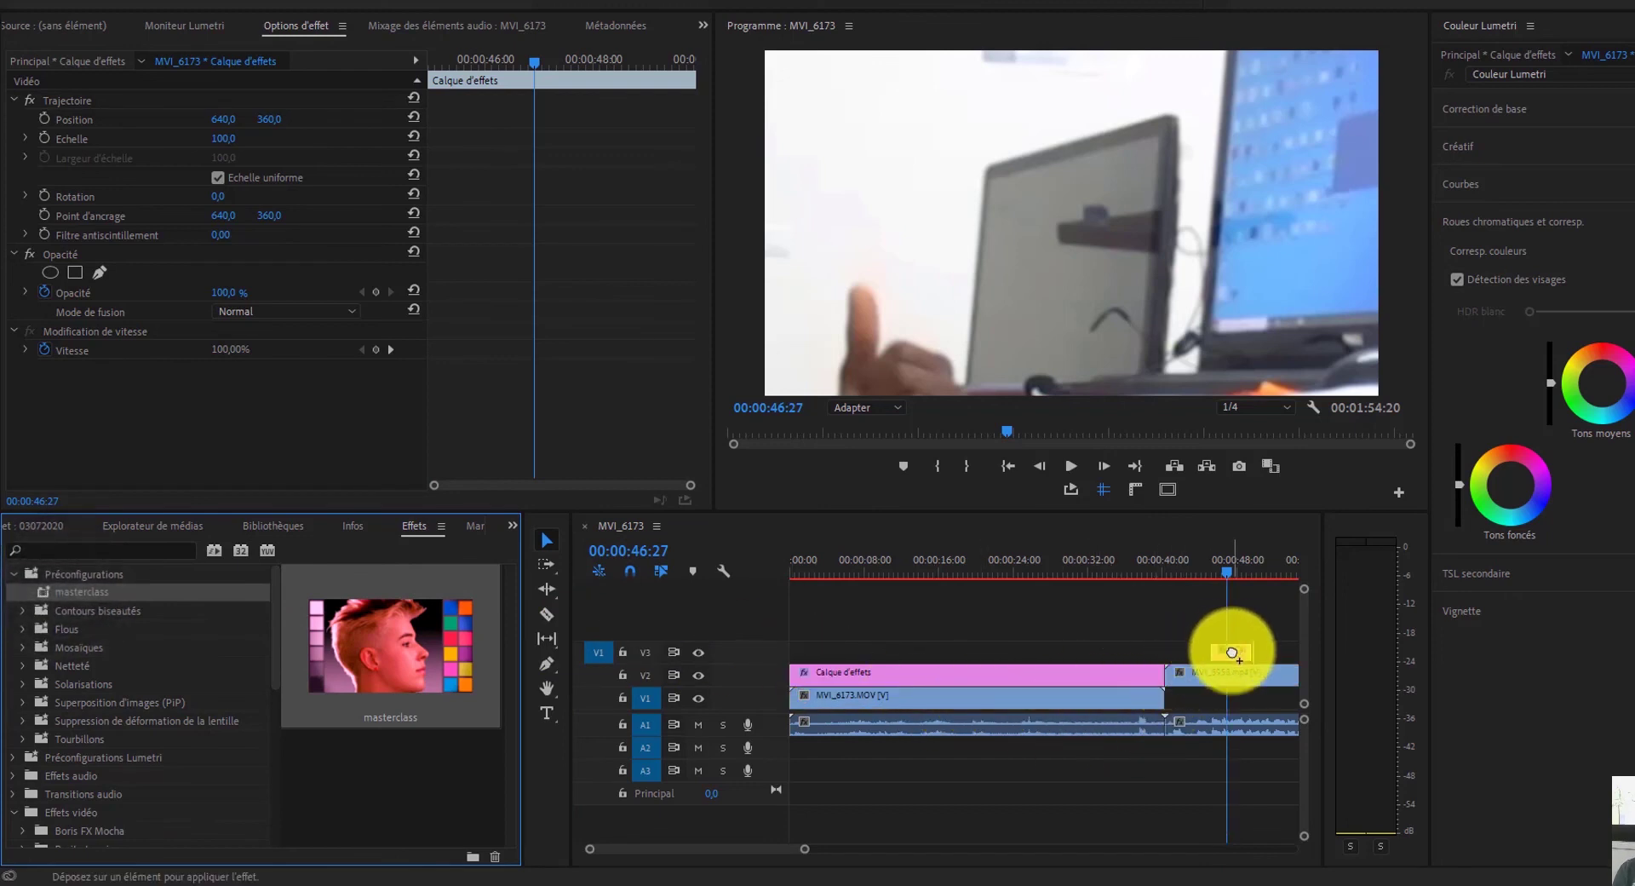
left_click_drag(1230, 653, 1232, 651)
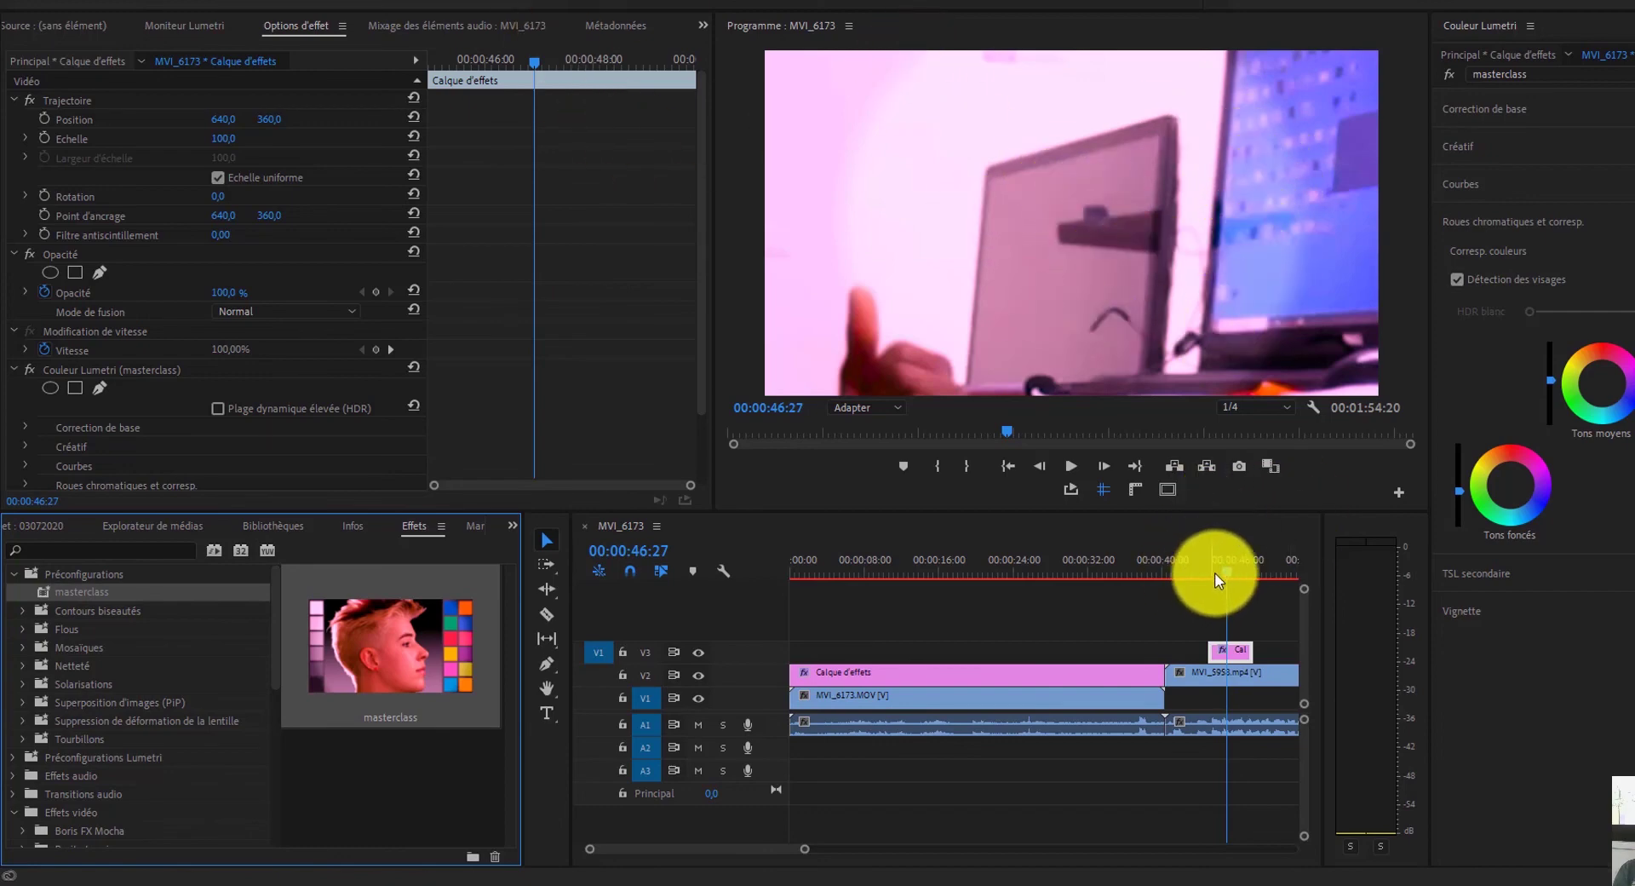
Scrub back through the MVI_6173.MOV clip to examine its graded image at several points.
left_click_drag(1216, 572, 1141, 590)
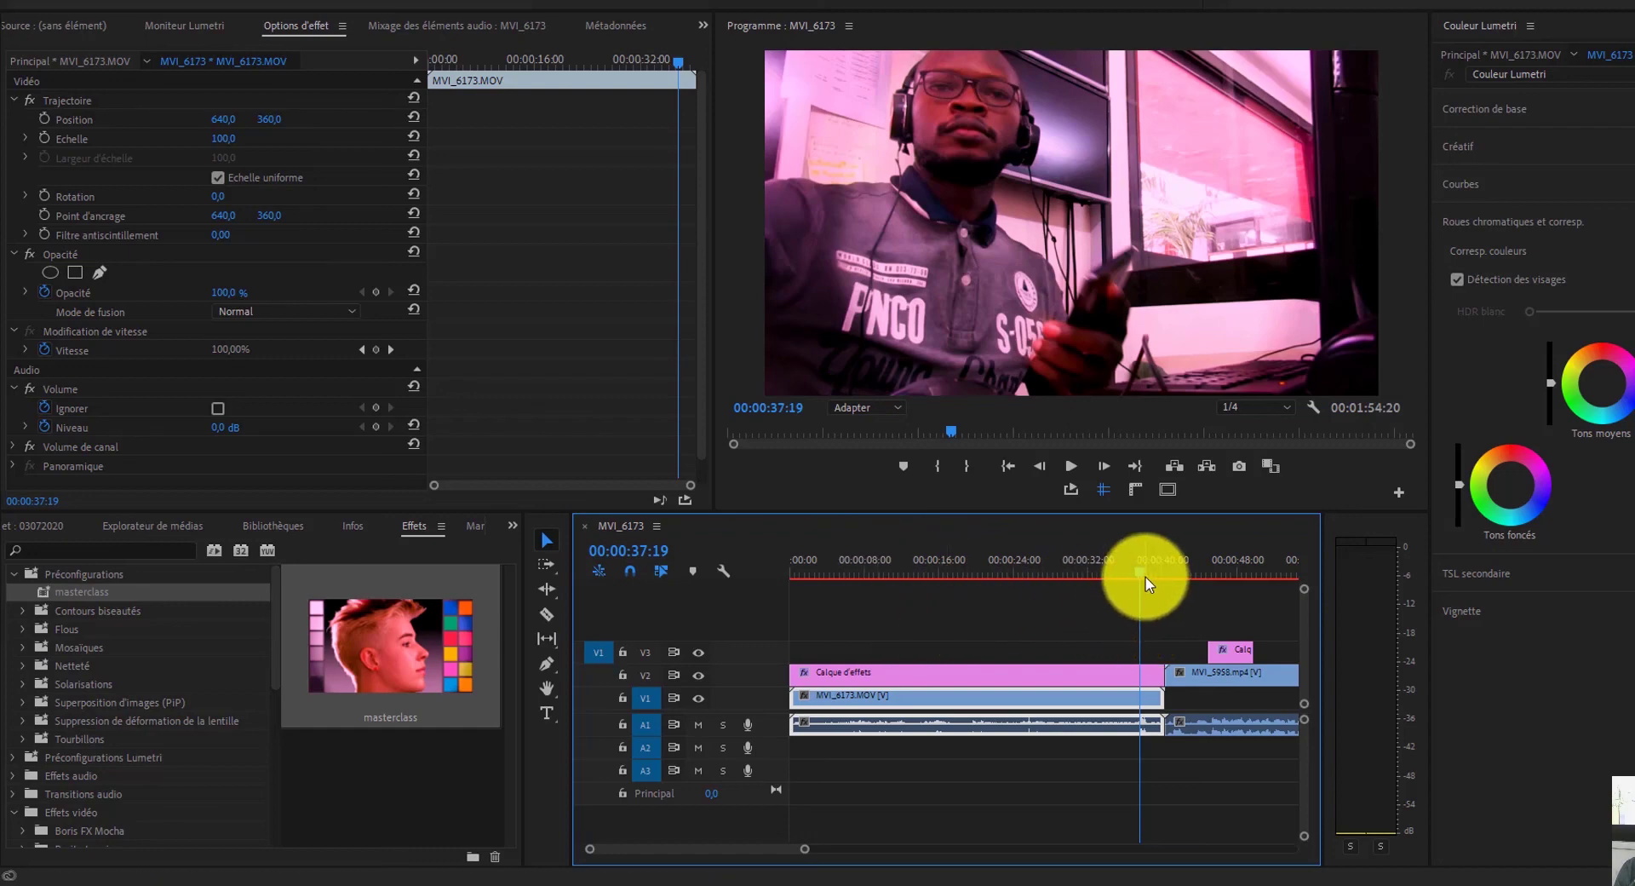
left_click(1051, 564)
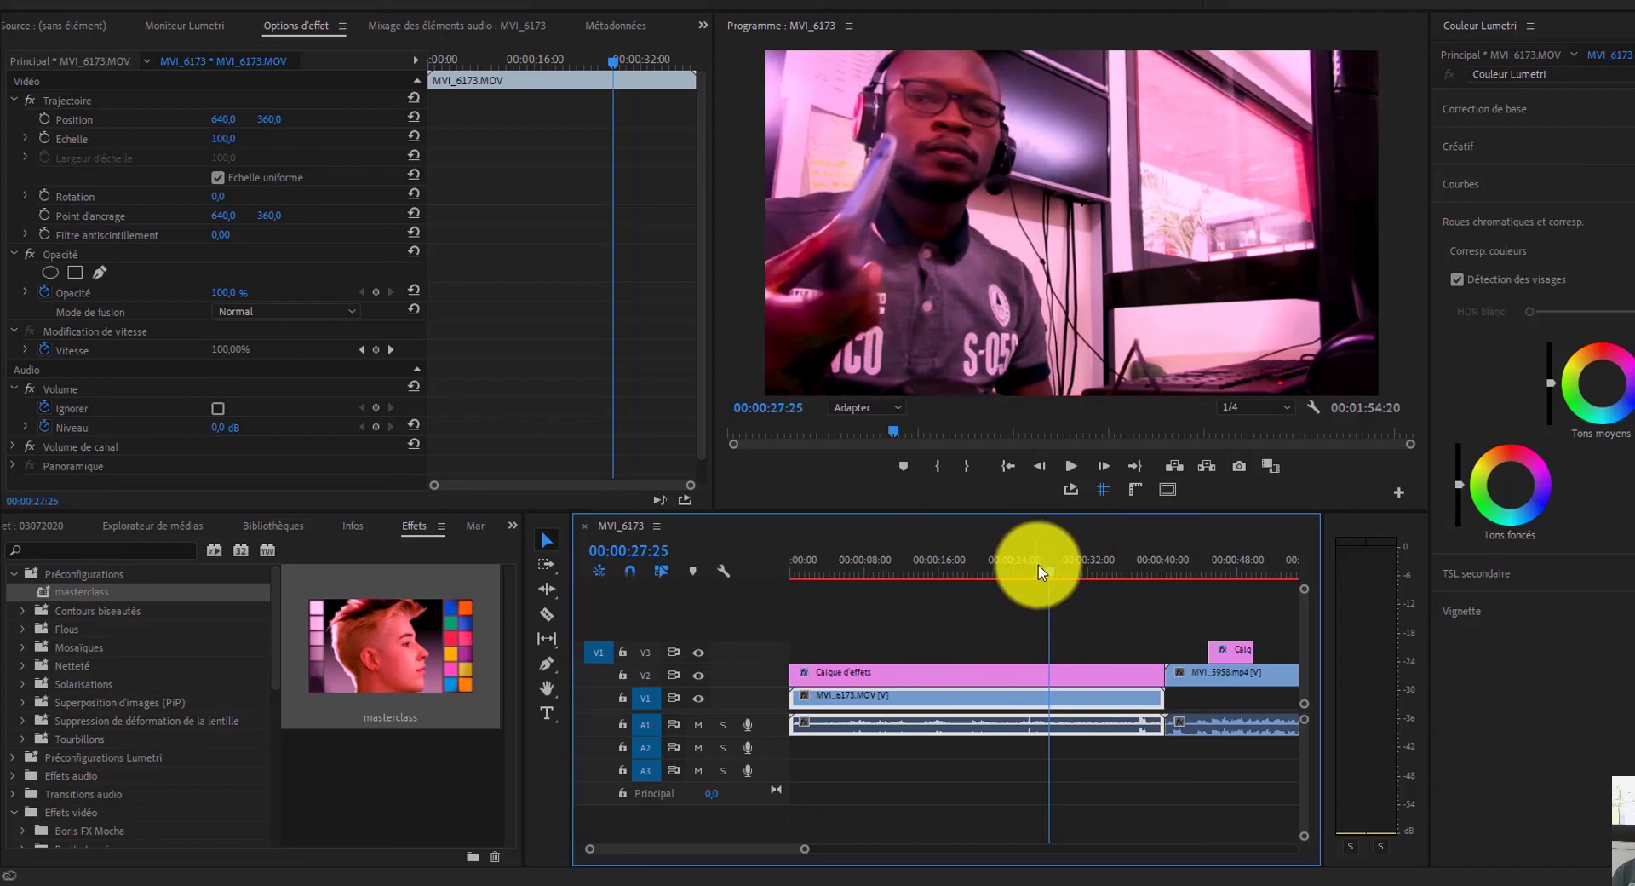
left_click(1020, 573)
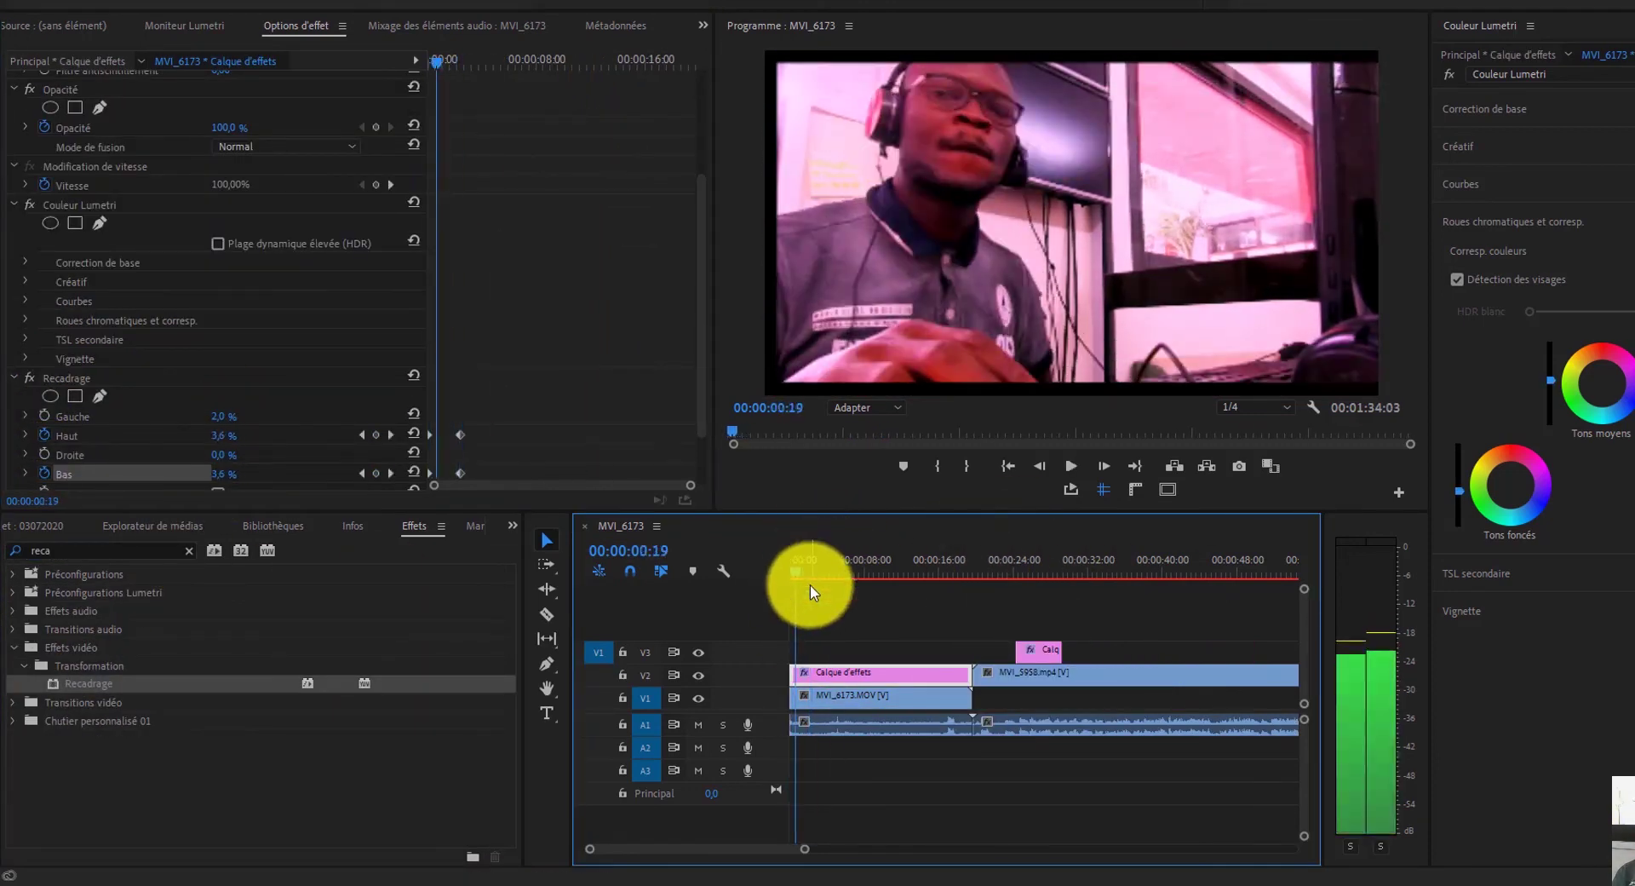
Play the beginning of the sequence to preview the adjustment layers' effects on MVI_6173.MOV.
left_click(810, 583)
key("space")
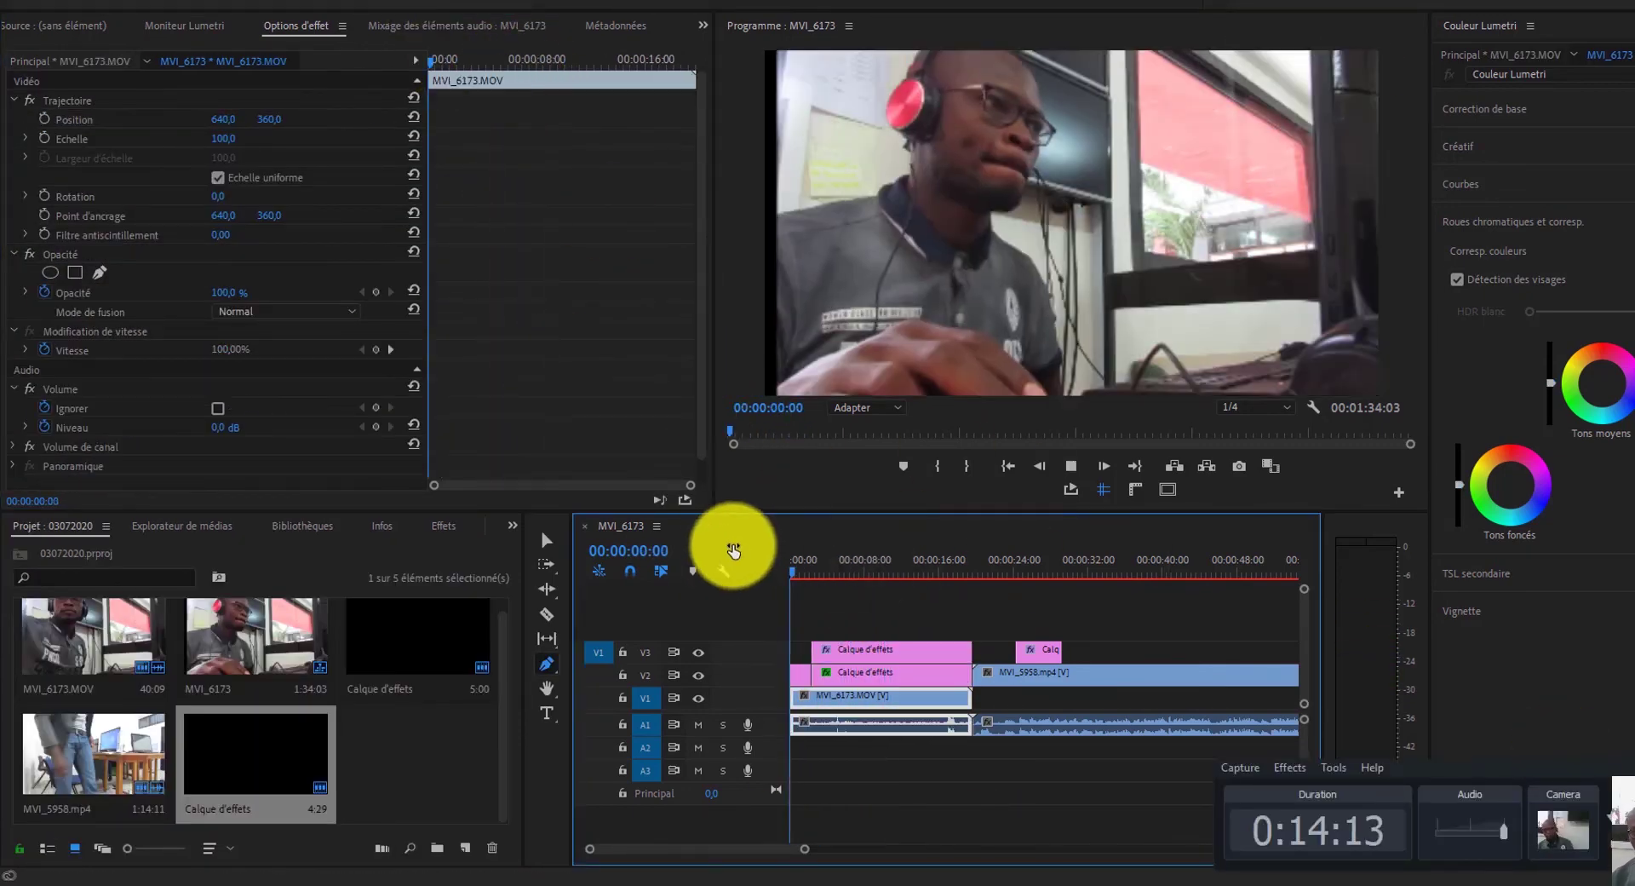
key("v")
key("space")
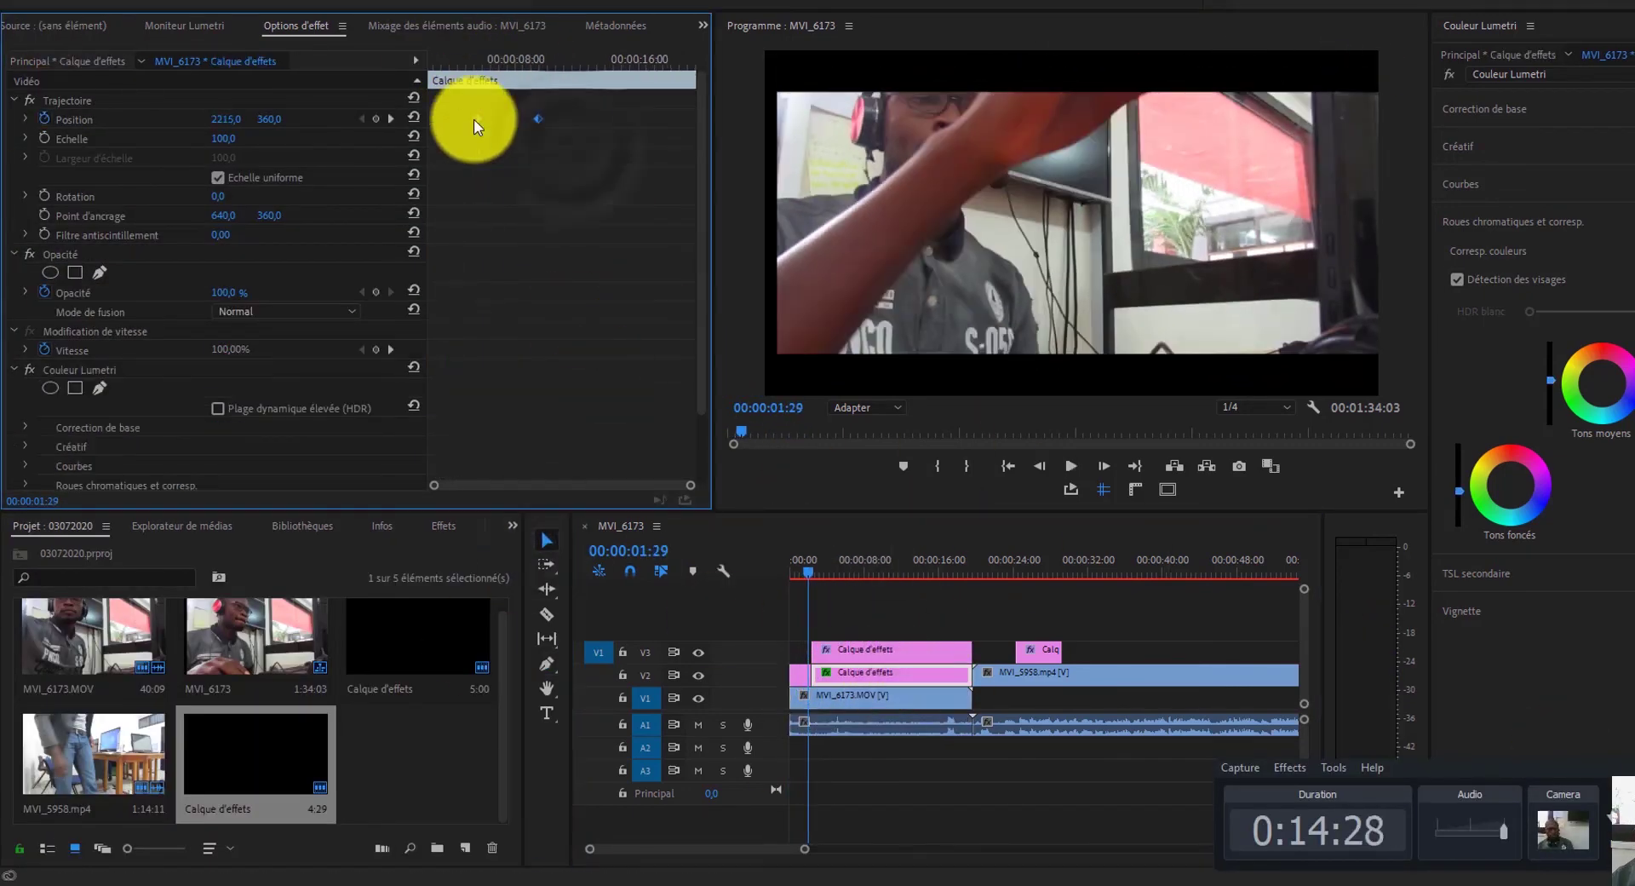